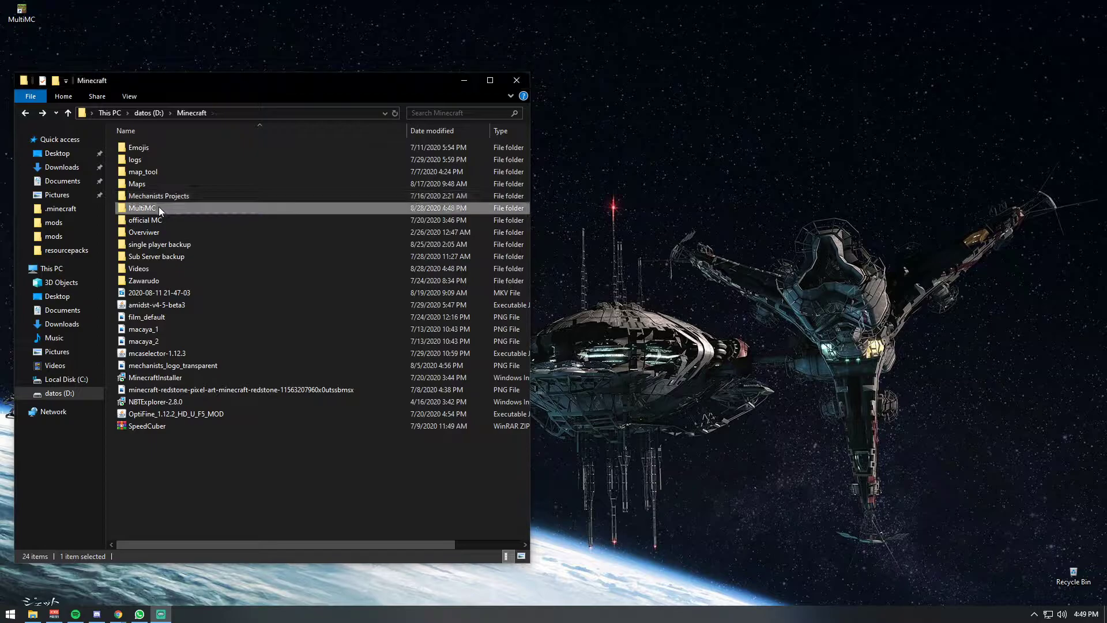
Examine the files and folders inside the MultiMC folder within the Minecraft directory on drive D
scroll(440, 463, "down", 7)
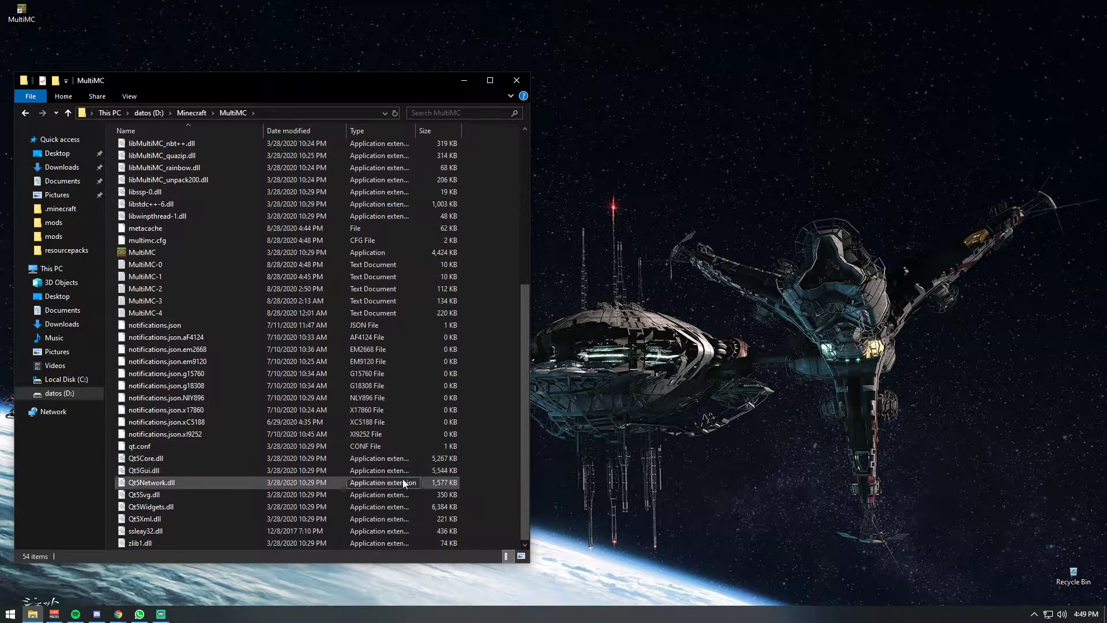
scroll(404, 483, "up", 7)
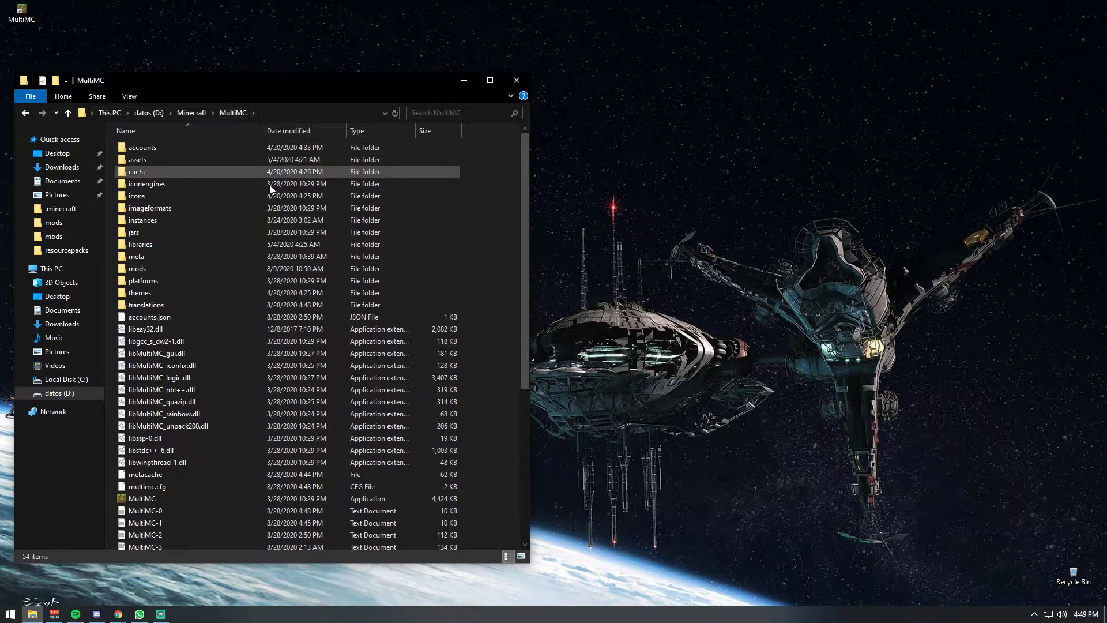
scroll(203, 403, "down", 7)
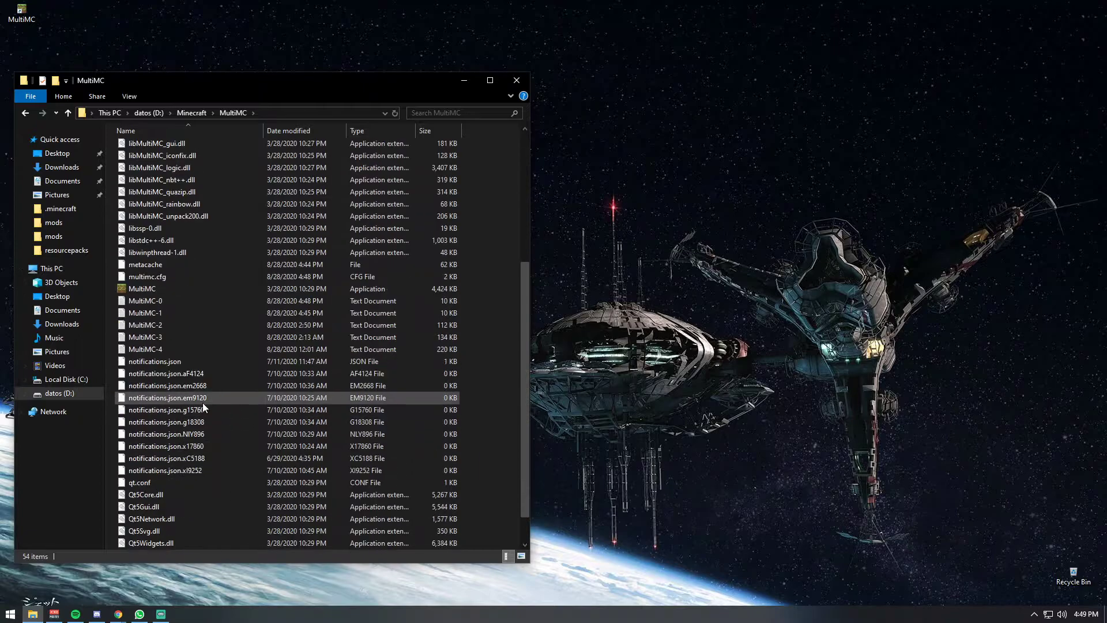
left_click_drag(475, 544, 254, 34)
left_click(482, 330)
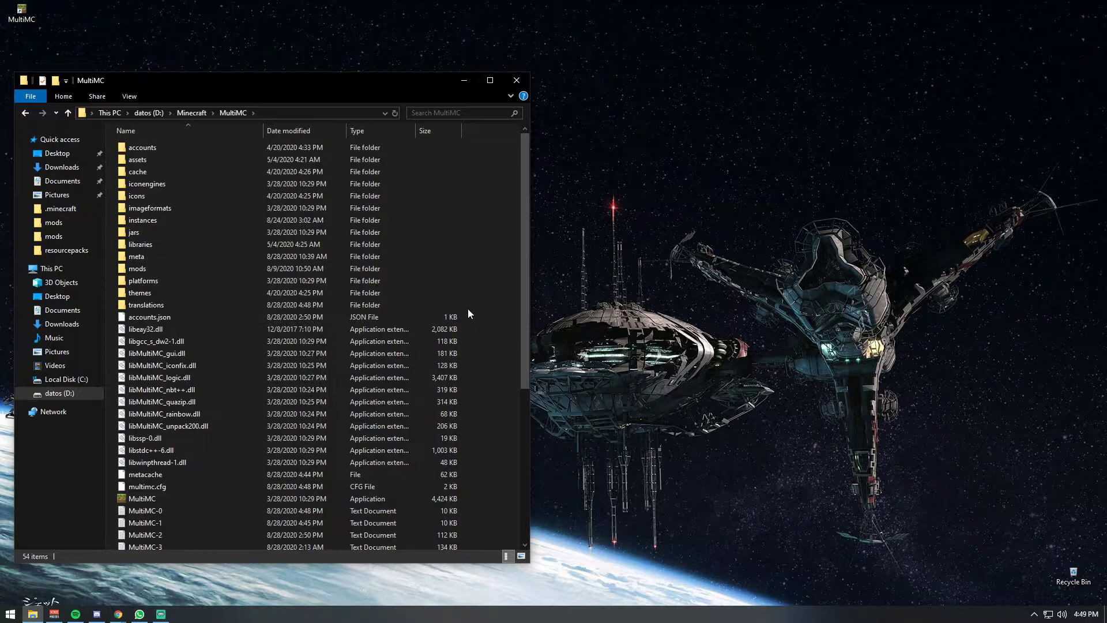
key("BackSpace")
left_click_drag(150, 210, 174, 206)
double_click(157, 210)
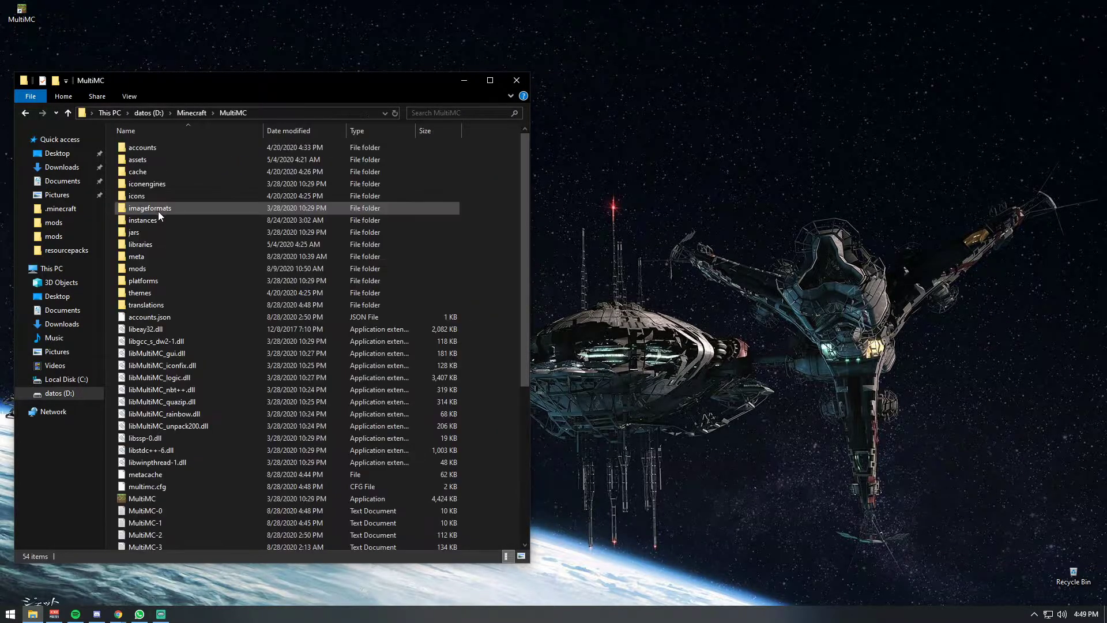
scroll(377, 441, "down", 6)
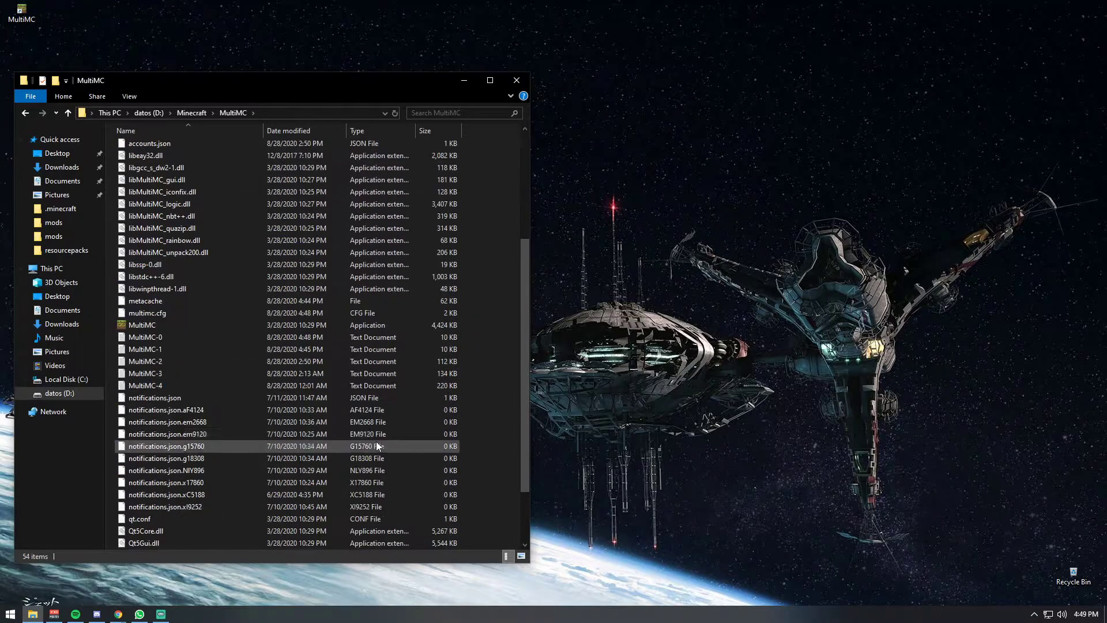
scroll(381, 443, "up", 6)
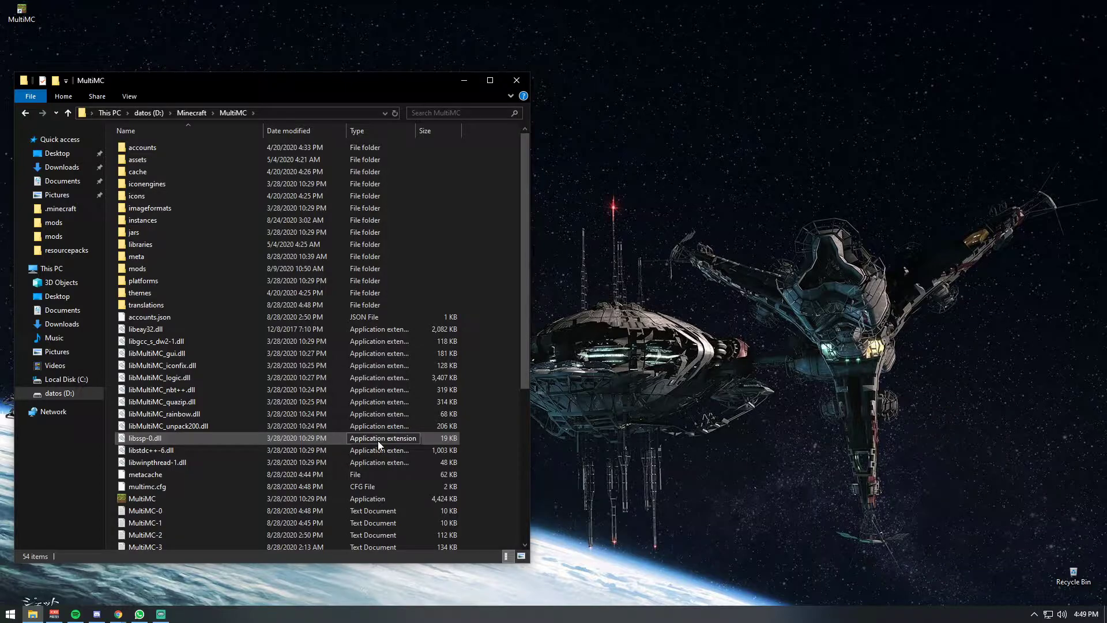
scroll(382, 409, "down", 7)
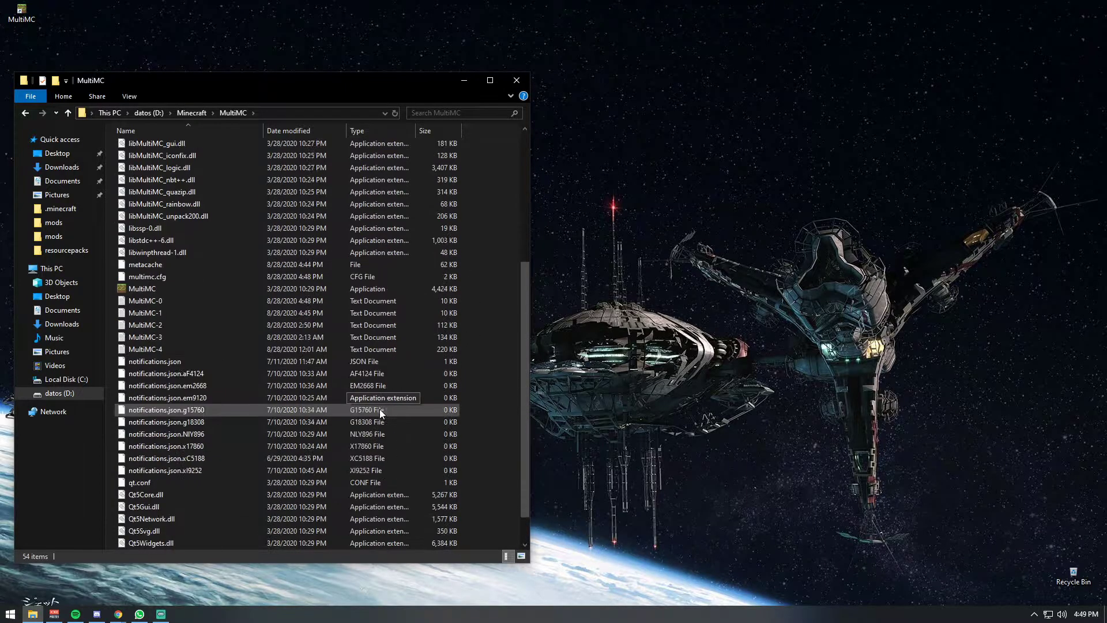
scroll(240, 450, "up", 7)
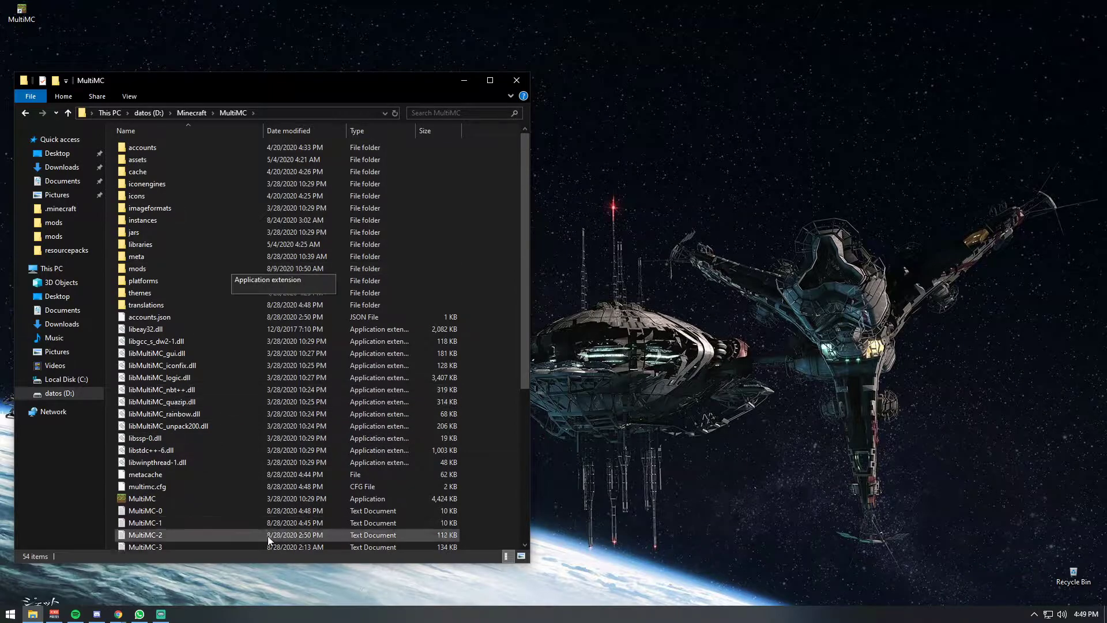
scroll(351, 467, "down", 7)
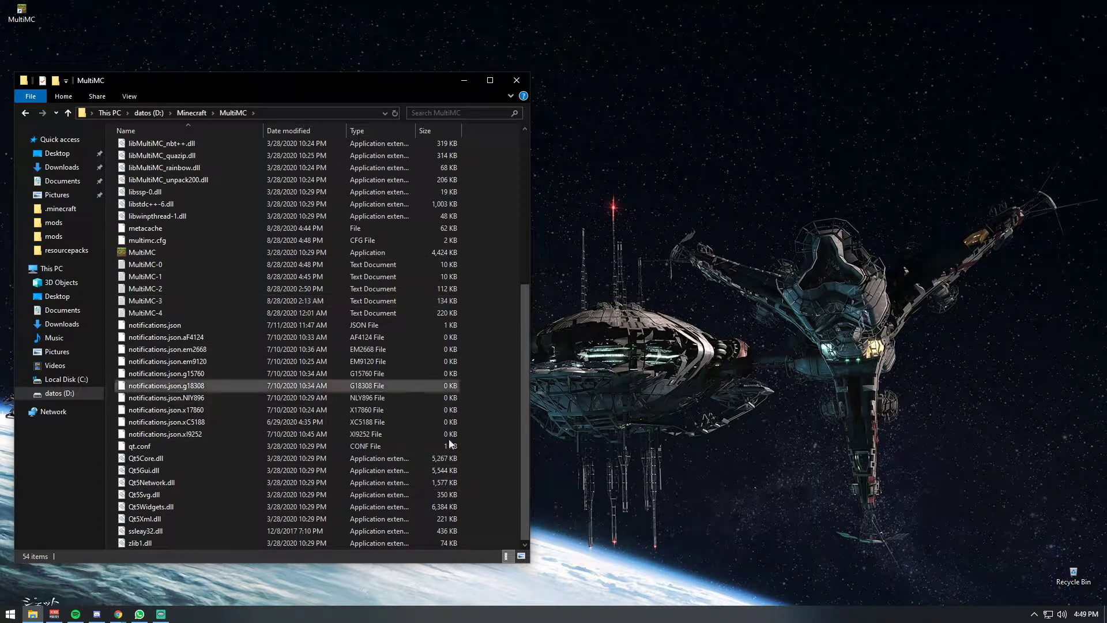
scroll(319, 455, "up", 7)
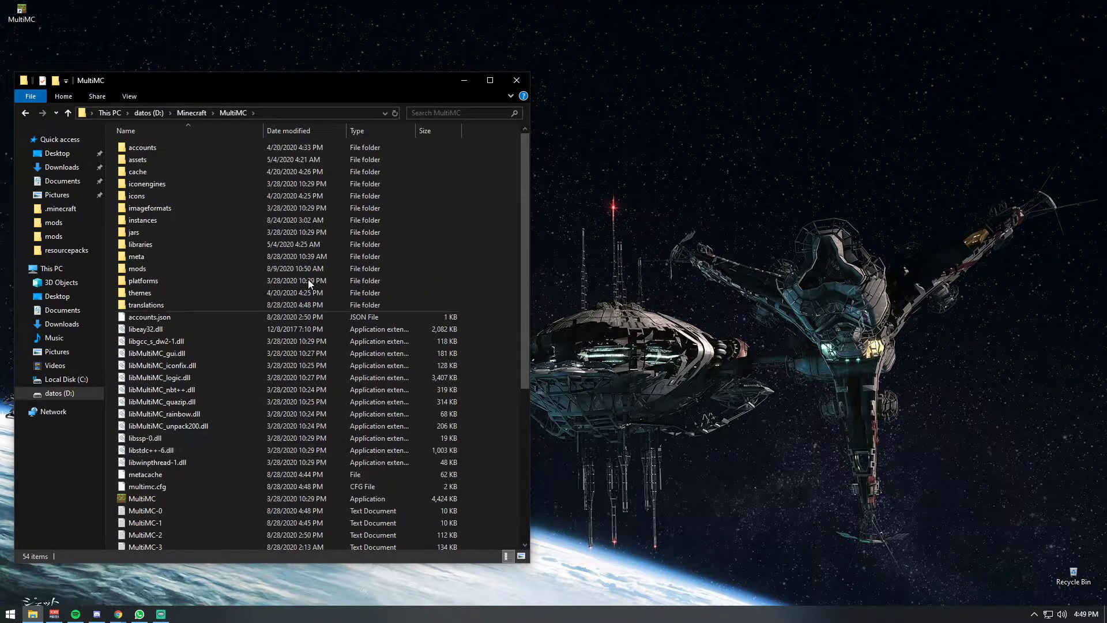
scroll(200, 347, "down", 6)
scroll(199, 333, "up", 6)
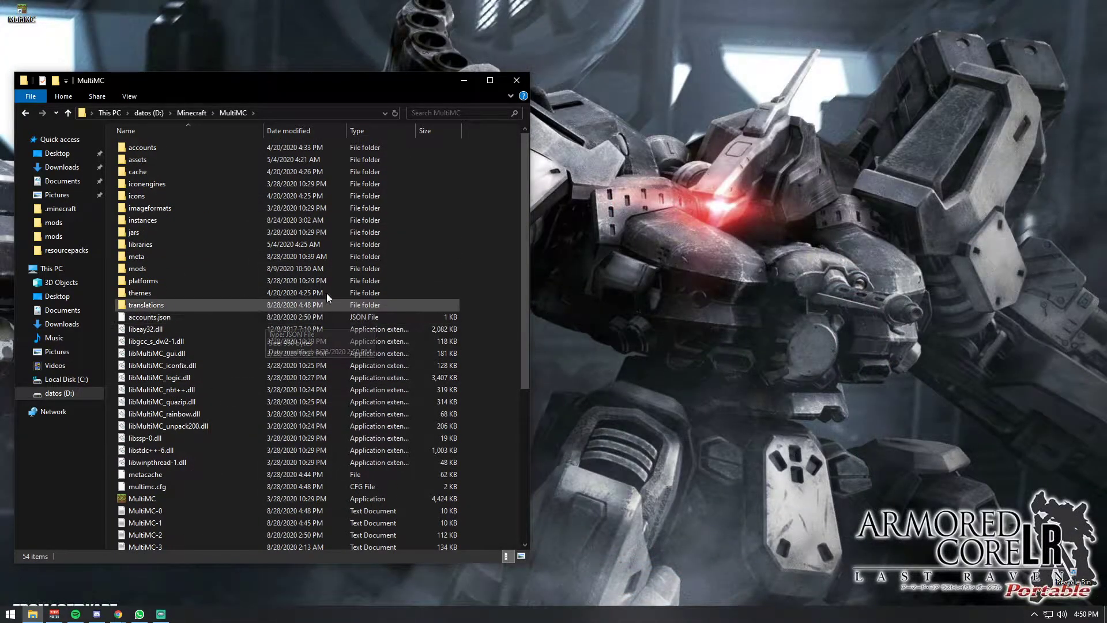
scroll(239, 368, "down", 7)
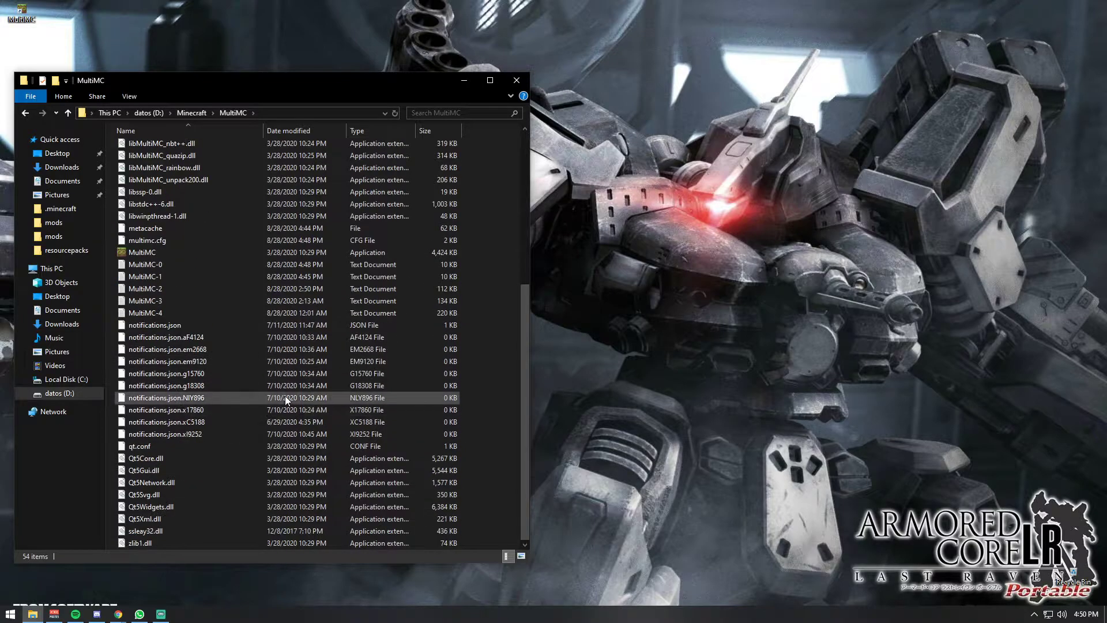
scroll(219, 340, "up", 7)
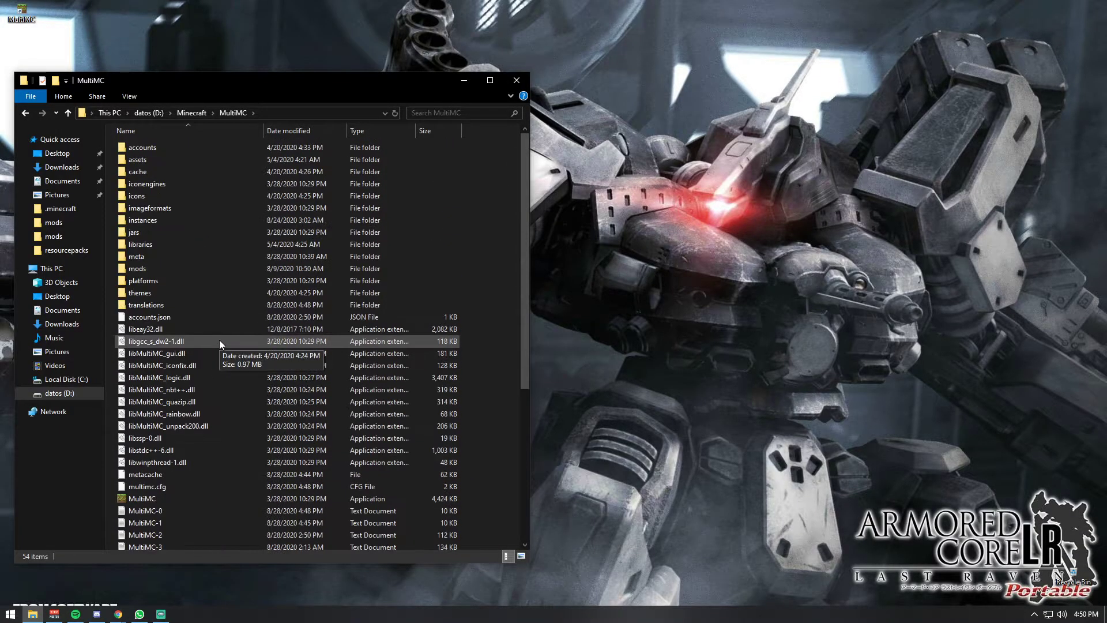
Go back up to the root of drive D, then reopen the MultiMC folder inside Minecraft
key("alt+Up")
key("alt+Up")
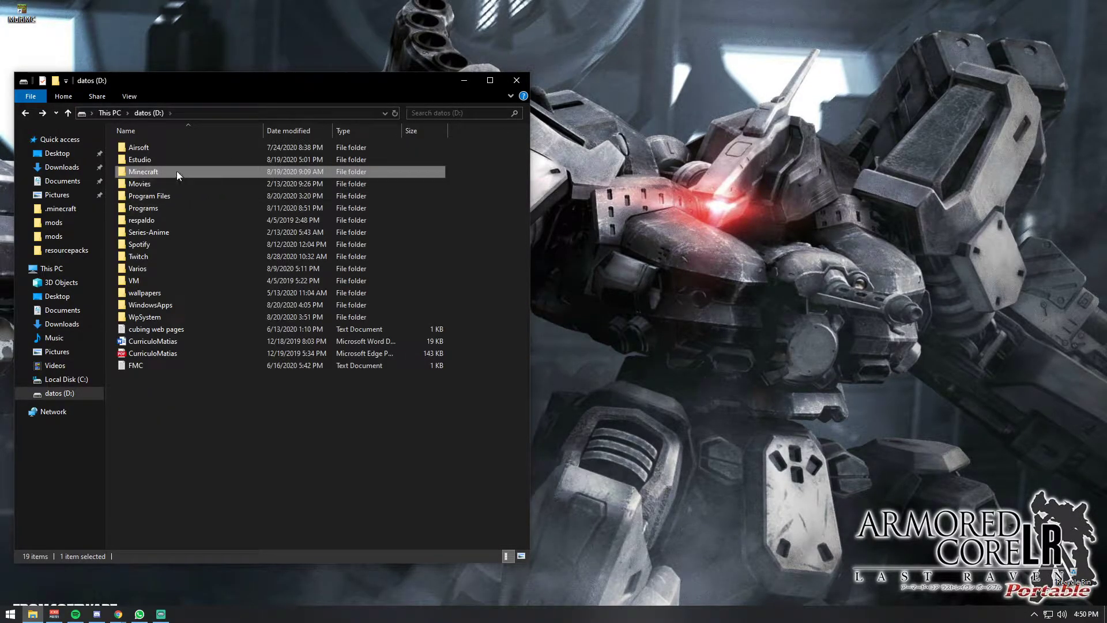
double_click(166, 208)
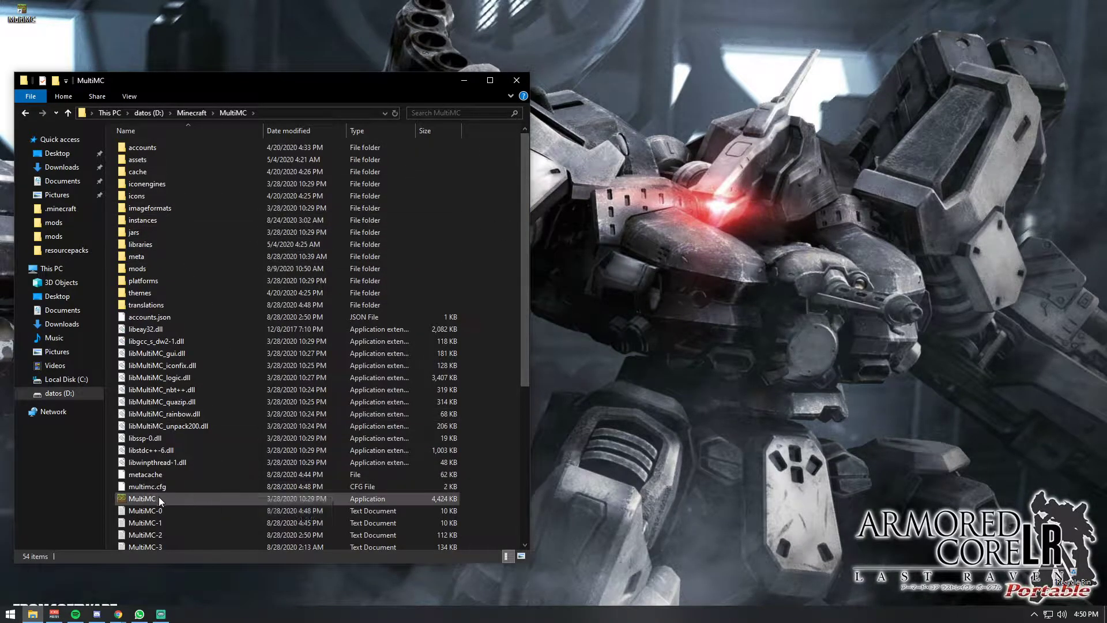
Try to create a desktop shortcut to the MultiMC application from its folder
left_click(242, 498)
left_click_drag(271, 85, 728, 1)
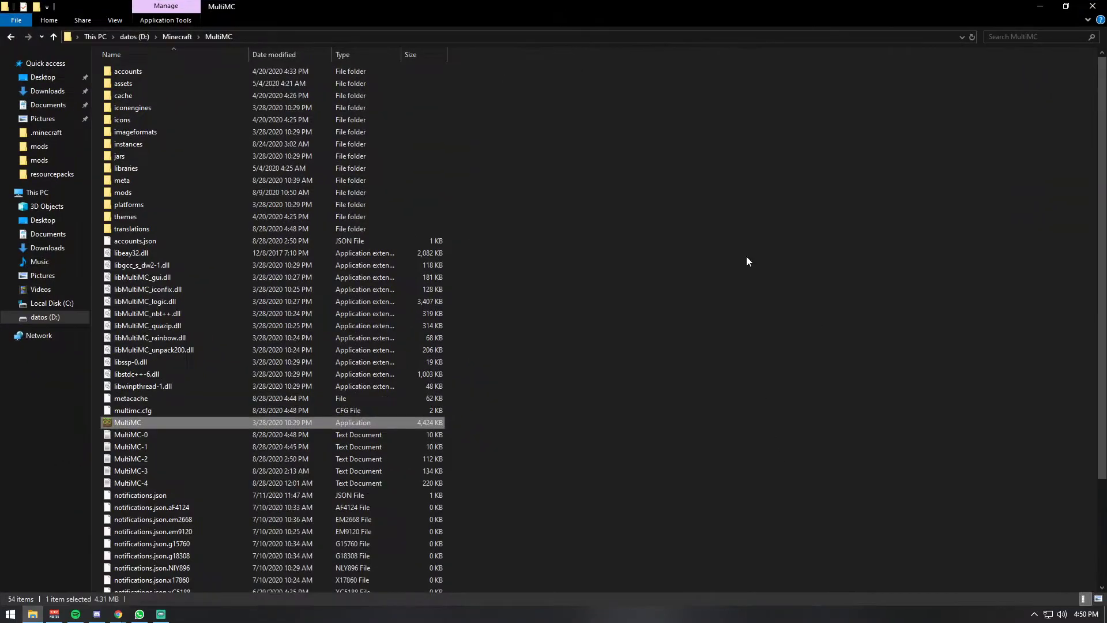
left_click_drag(898, 10, 785, 1)
double_click(781, 9)
left_click_drag(696, 514, 286, 282)
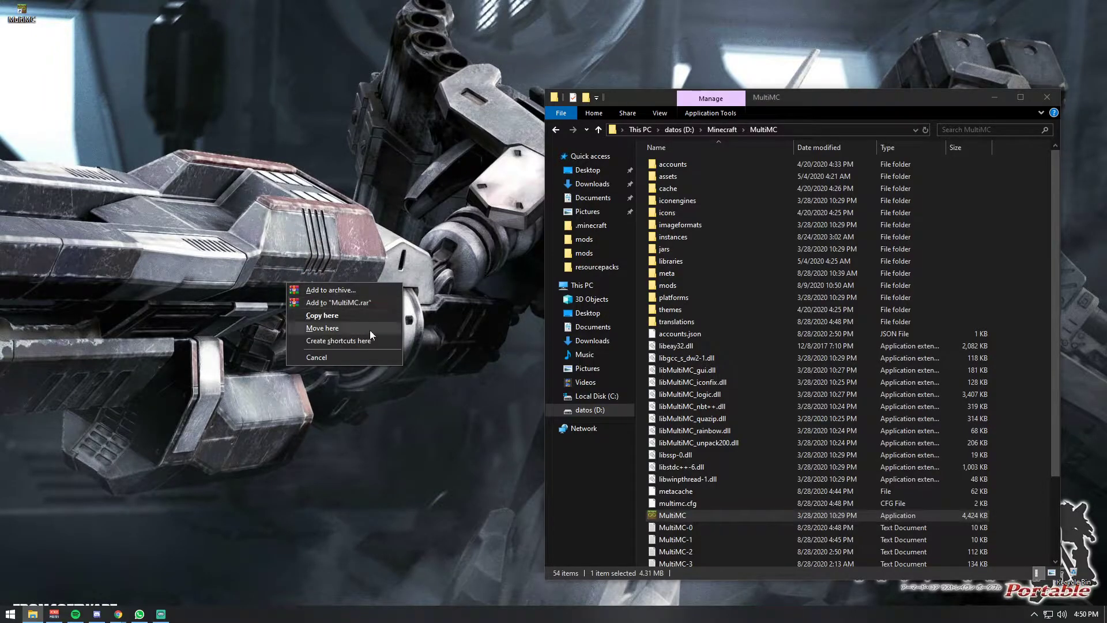
left_click(381, 340)
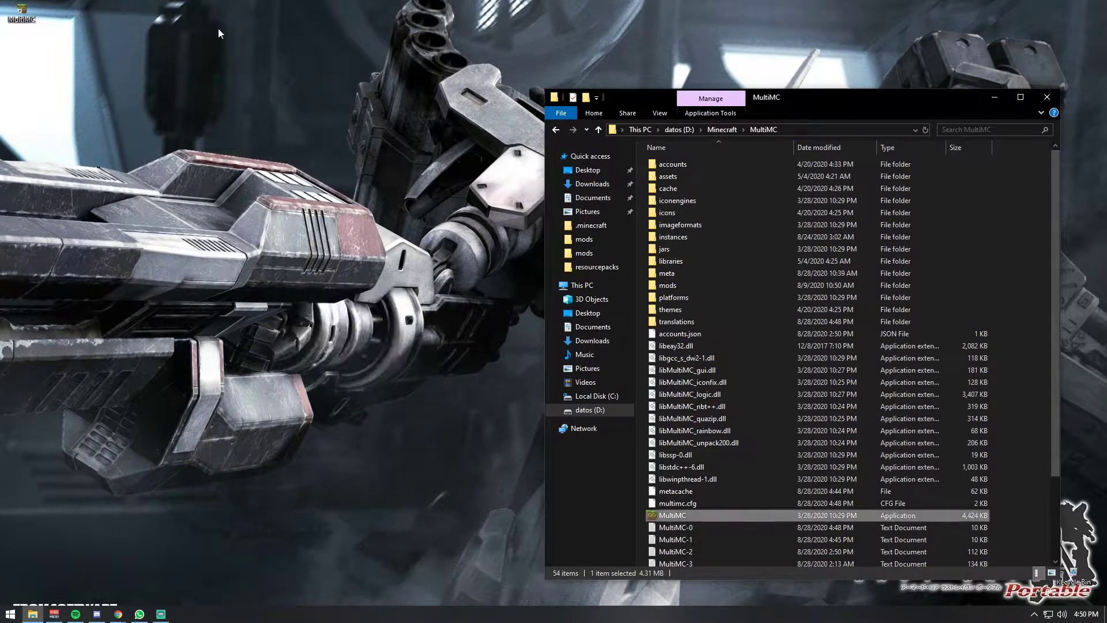
Close the folder window and launch MultiMC from its desktop shortcut
left_click_drag(62, 87, 232, 228)
left_click(1048, 96)
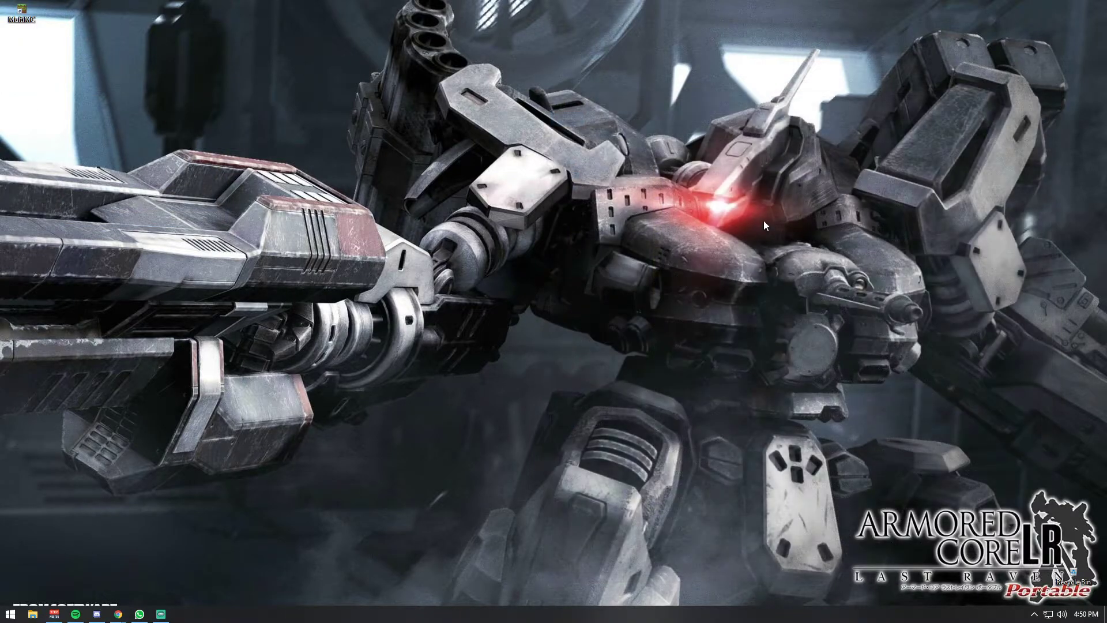
double_click(30, 14)
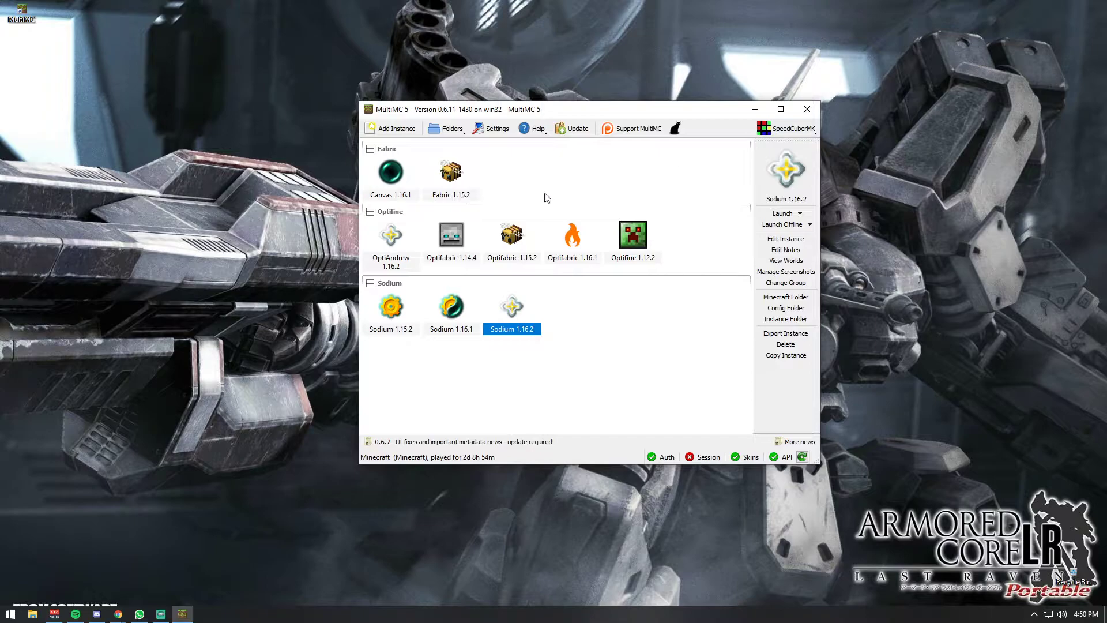
Collapse the Fabric, Optifine and Sodium instance groups
left_click(370, 150)
left_click(370, 169)
left_click(370, 189)
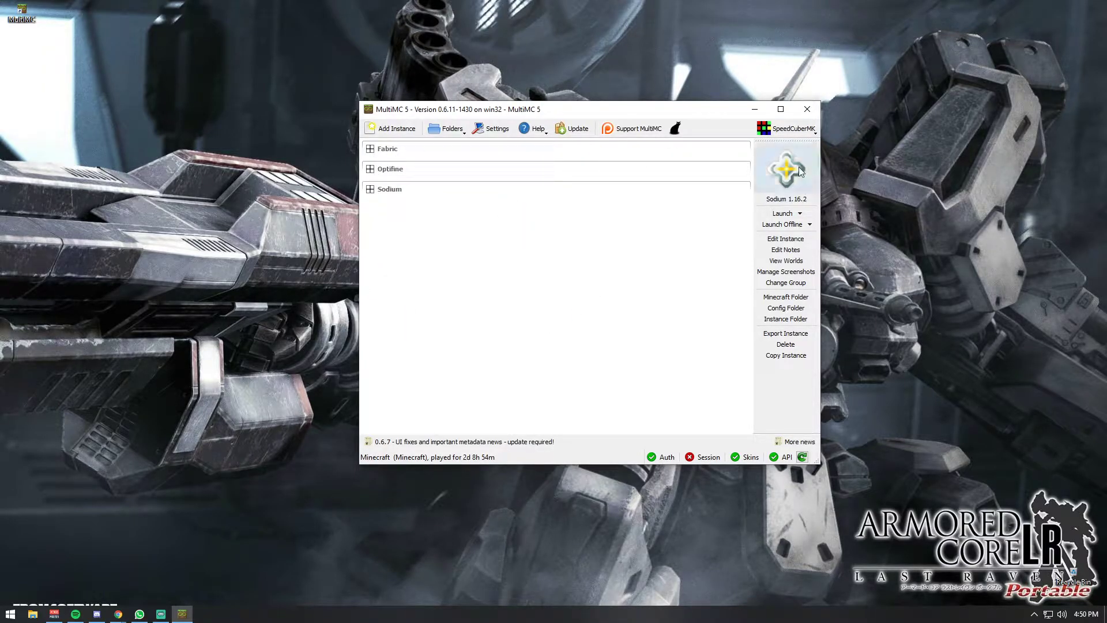
Check the account options and choose the existing player profile as the default account
left_click(789, 133)
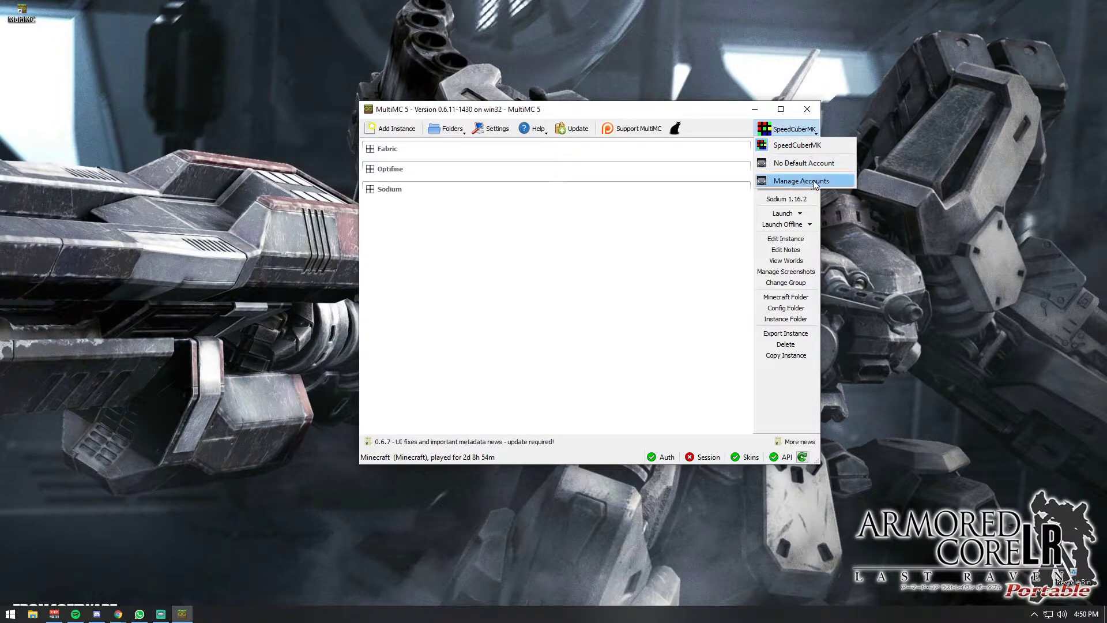
left_click(717, 225)
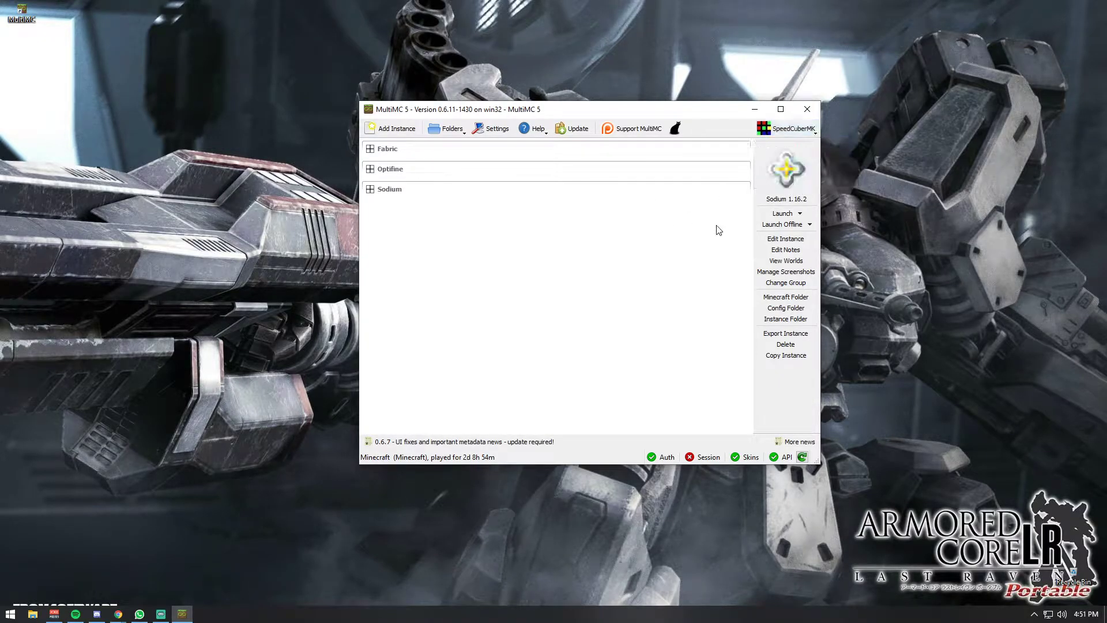
left_click(793, 129)
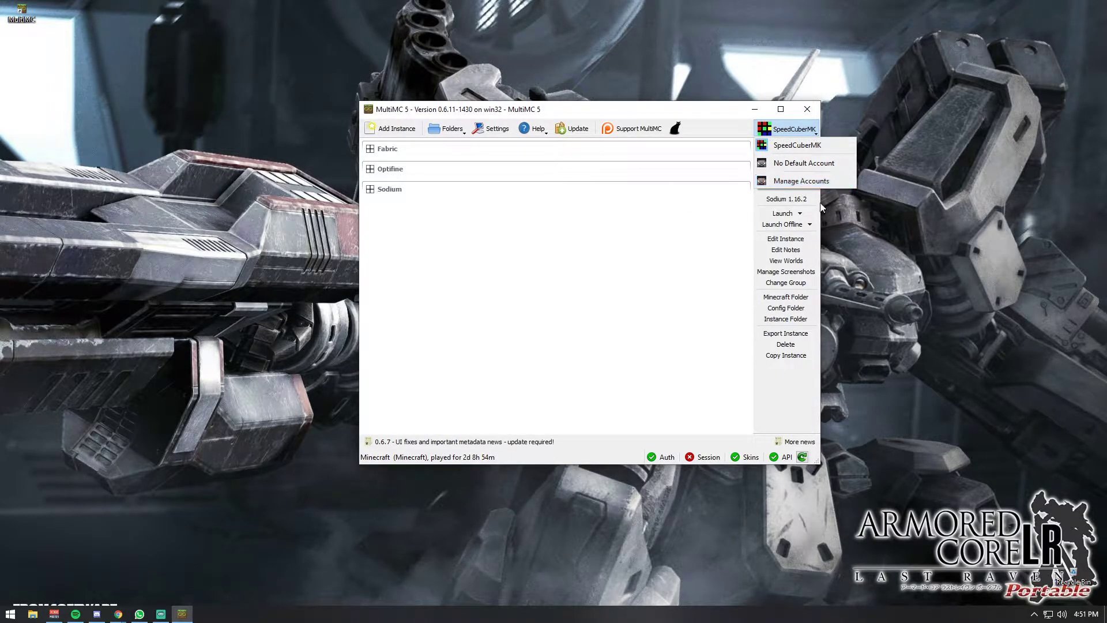
left_click(807, 146)
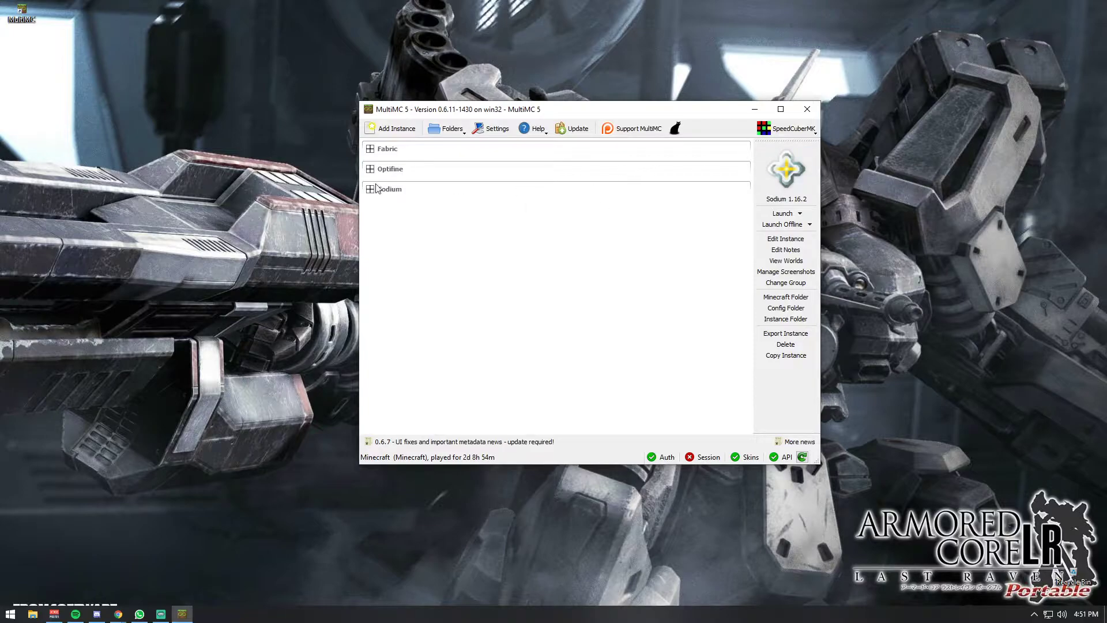
left_click(381, 129)
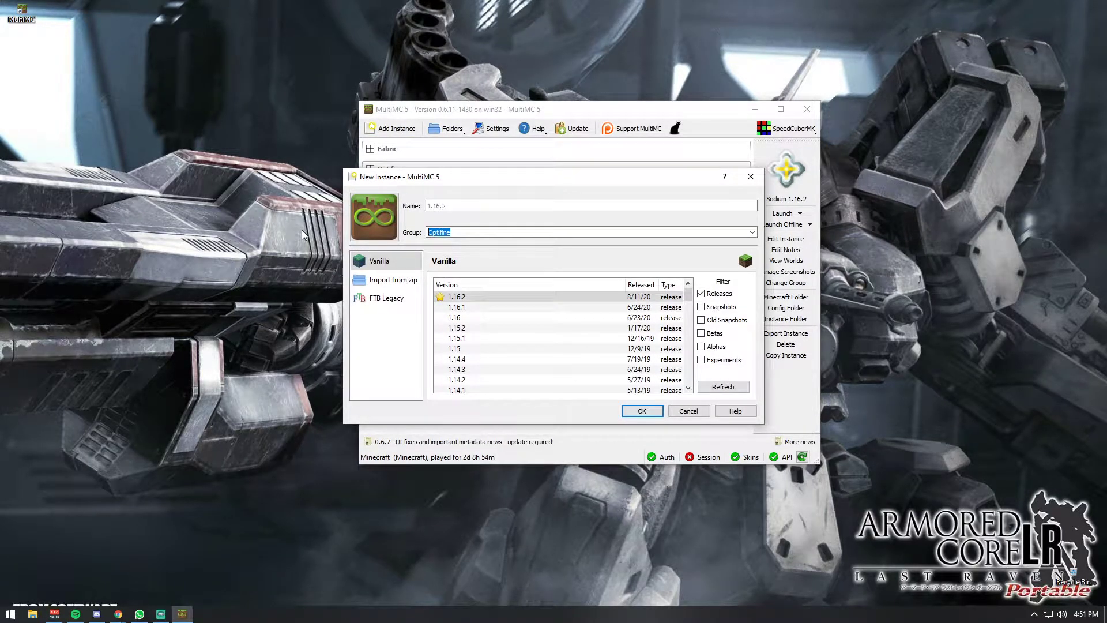
type("testing")
left_click(475, 206)
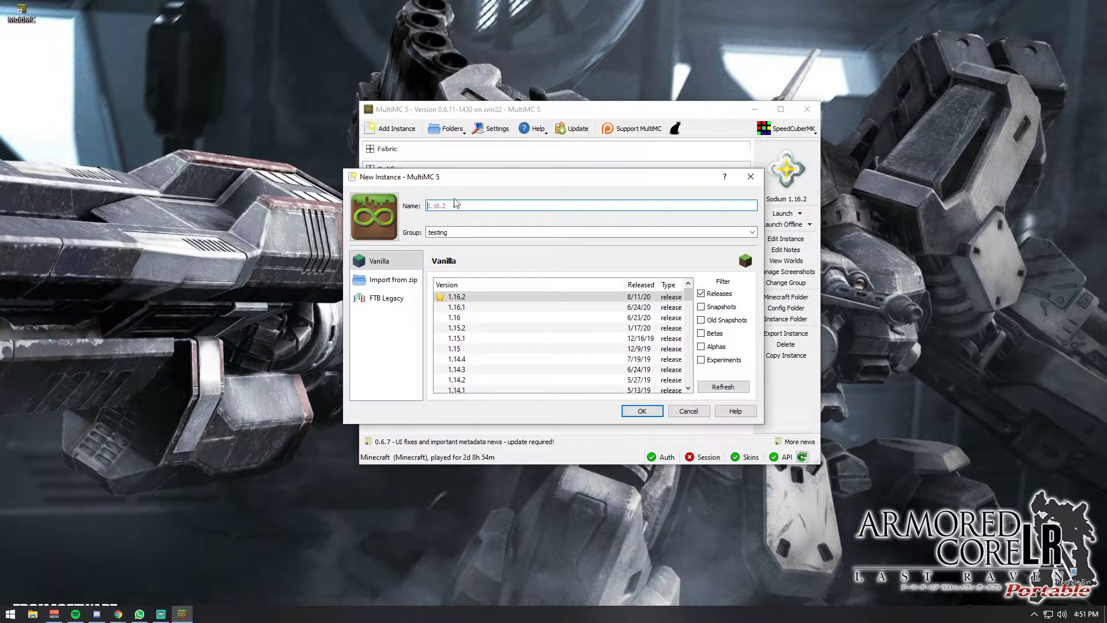
left_click(690, 412)
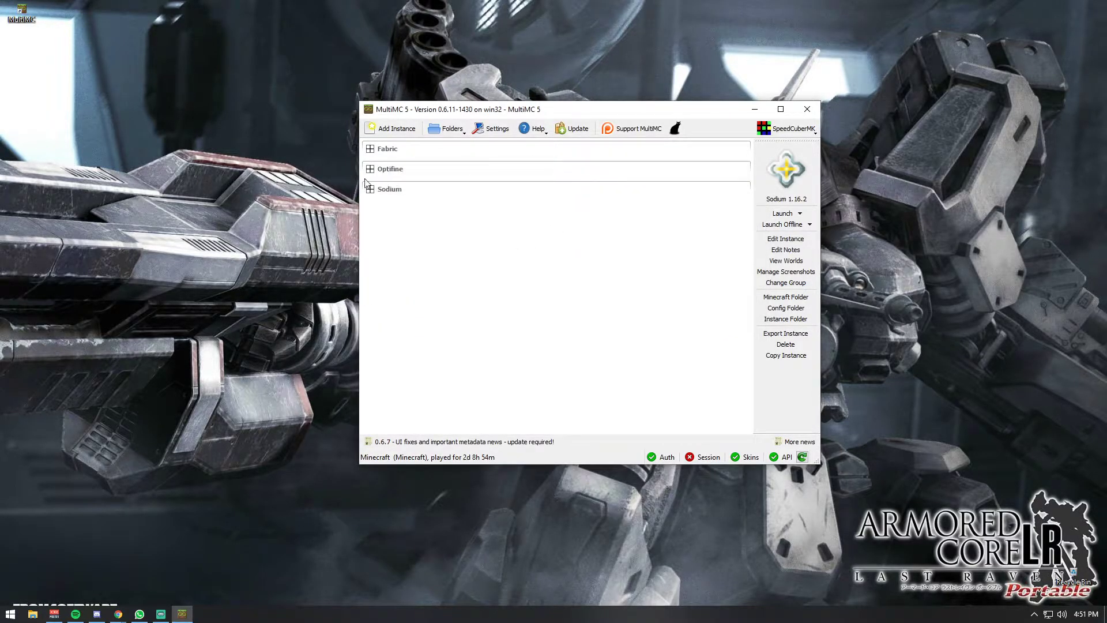
Look through the instances in the Fabric and Optifine groups, collapsing each group after viewing it
left_click(369, 149)
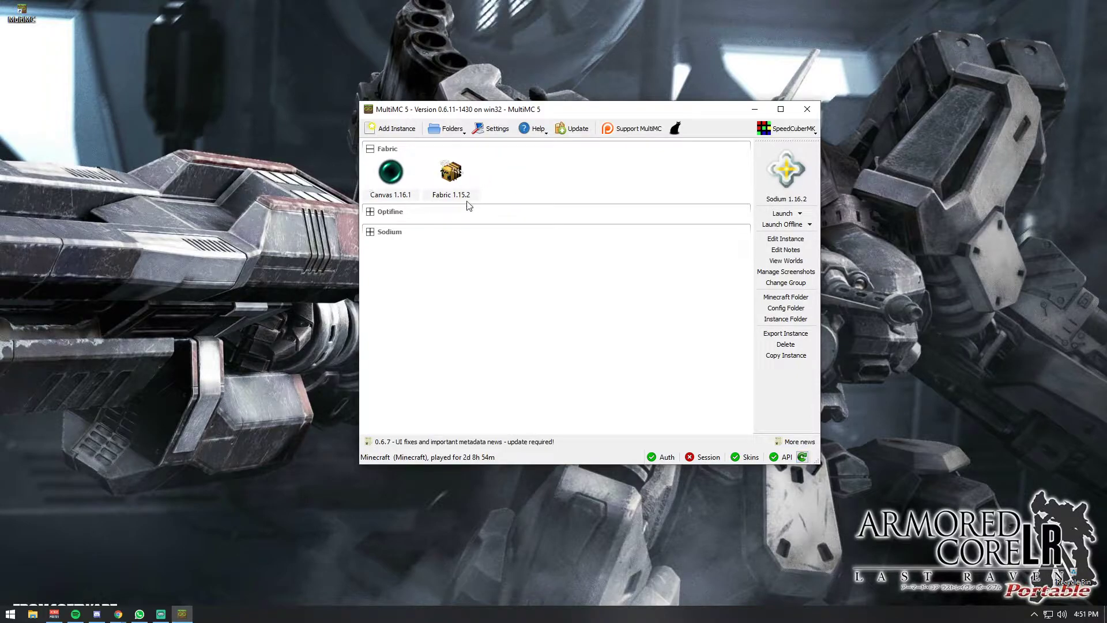
left_click(371, 150)
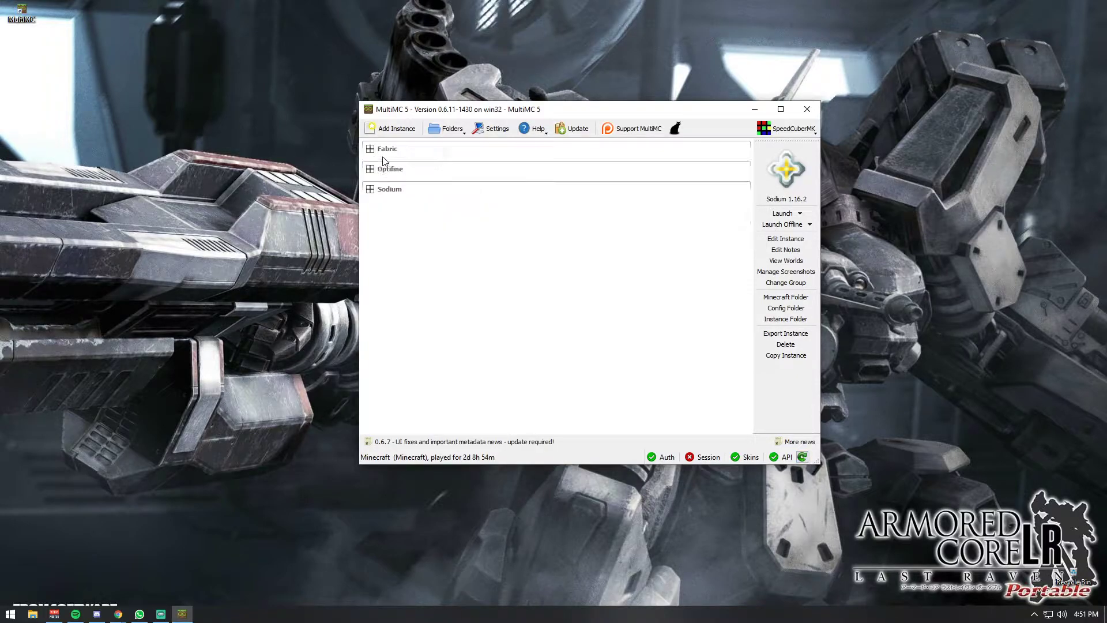
left_click(370, 169)
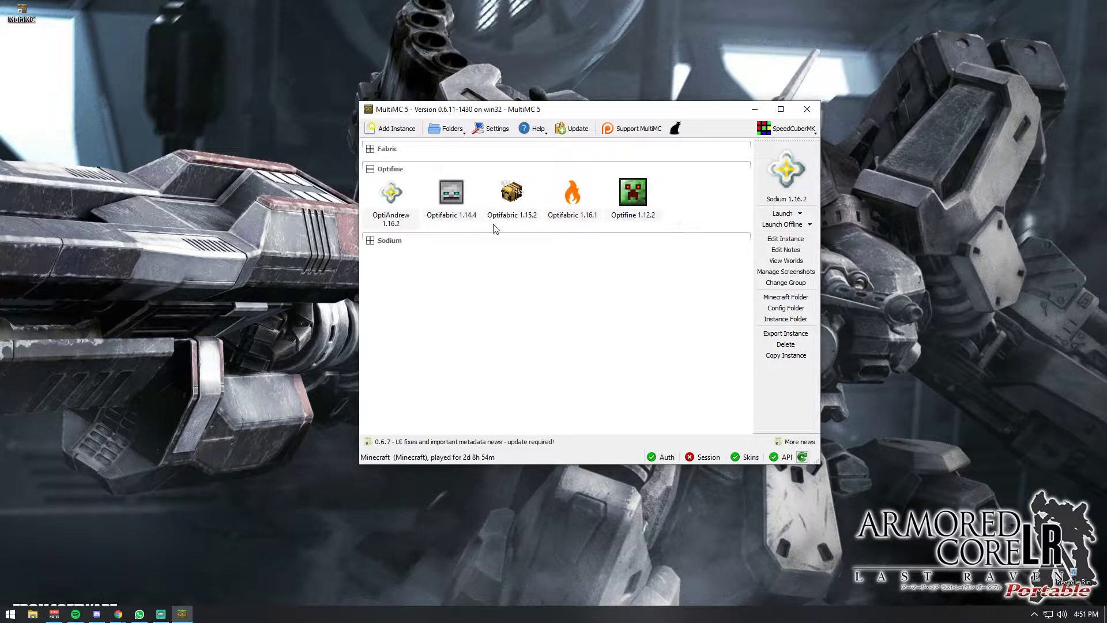
left_click(633, 196)
key("Left")
key("Left")
key("Left")
key("Left")
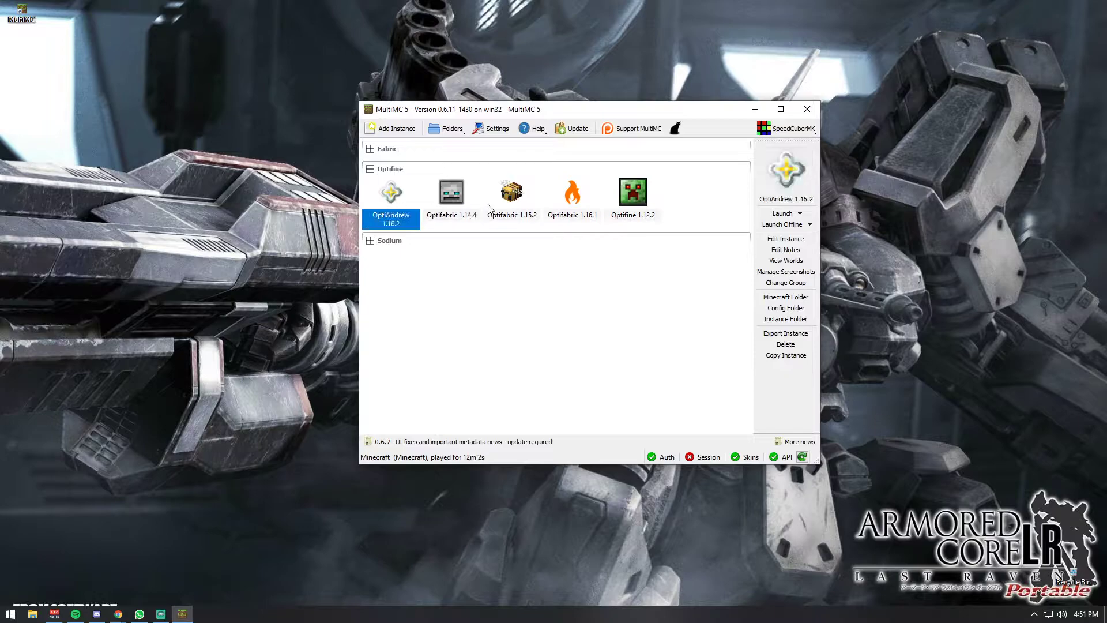
left_click(455, 198)
left_click(527, 210)
left_click(570, 213)
left_click(617, 201)
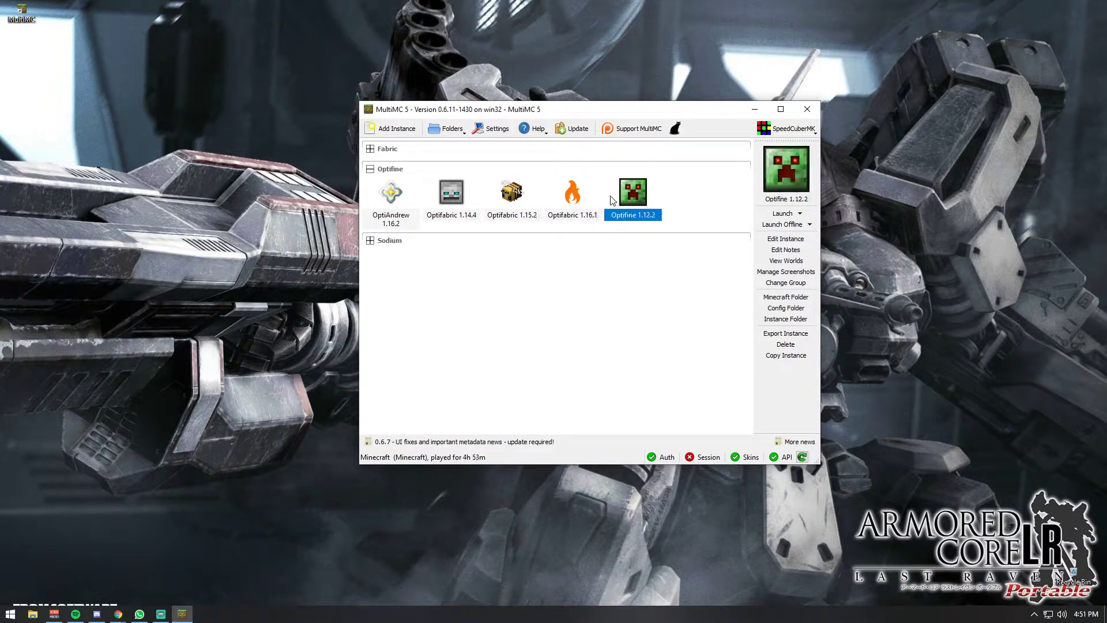
left_click(370, 169)
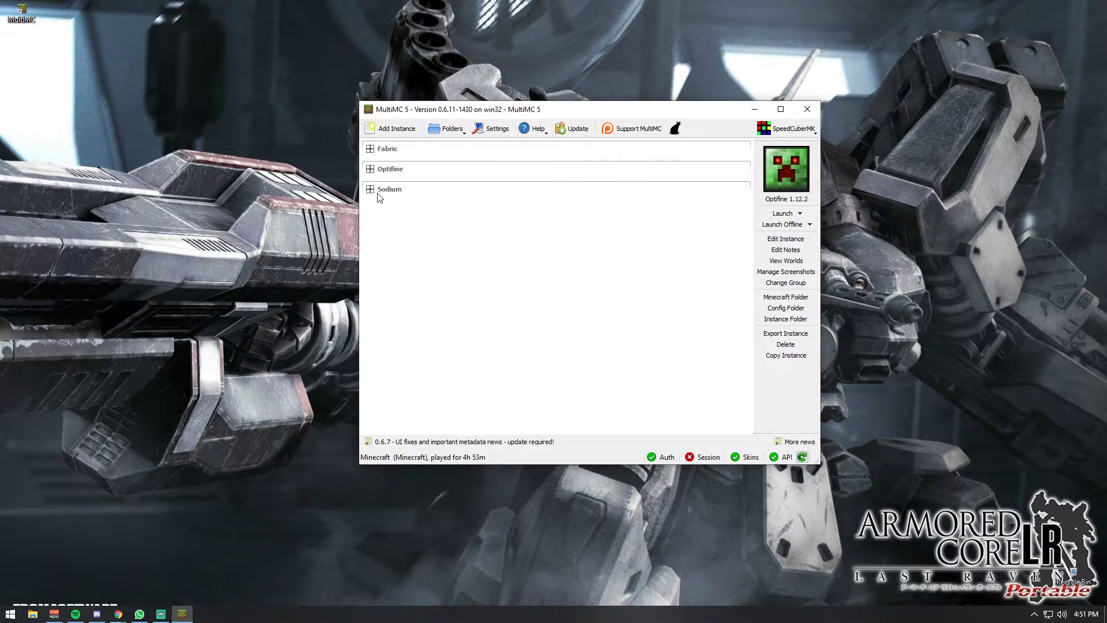
Look through the Sodium 1.15.2, 1.16.1 and 1.16.2 instances in the Sodium group, collapsing the group after viewing it
left_click(371, 190)
left_click(385, 223)
left_click(469, 212)
left_click(515, 219)
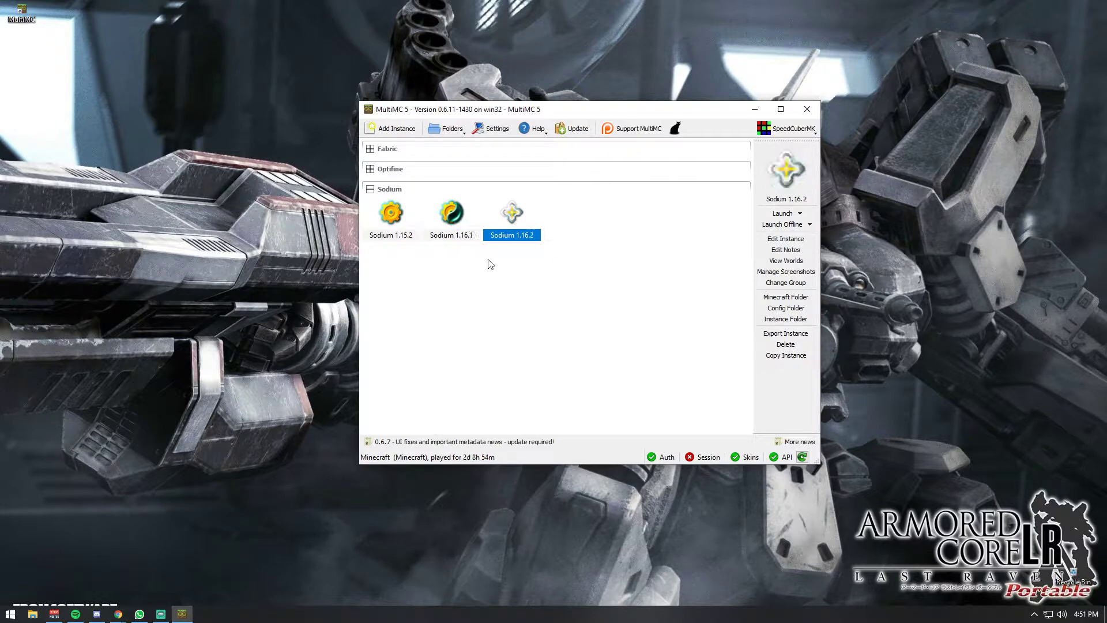
left_click(463, 213)
left_click(412, 217)
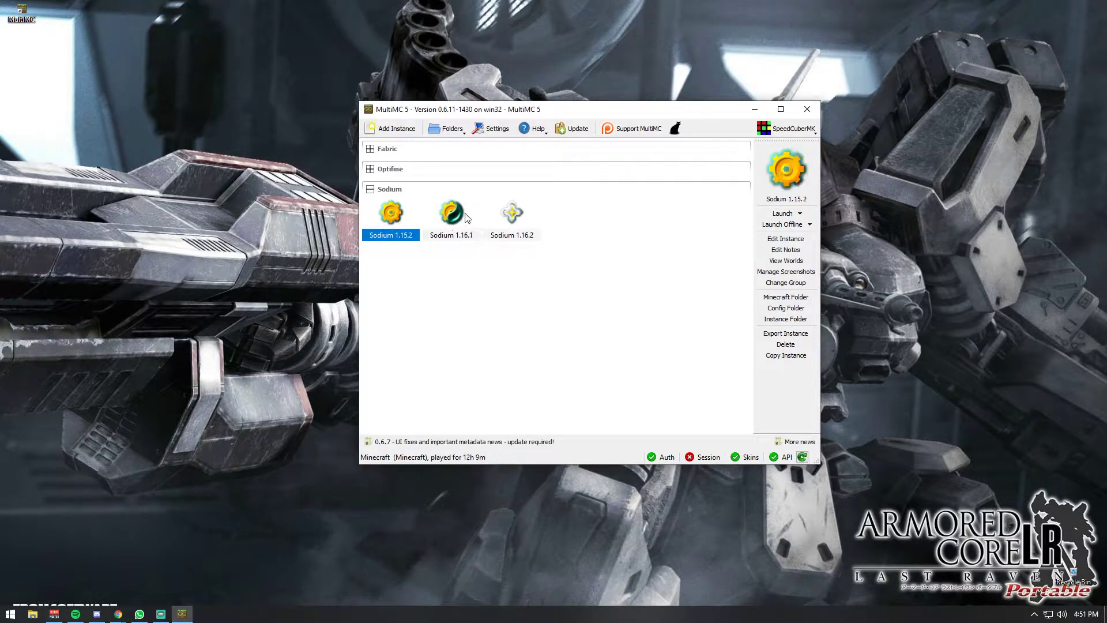
left_click(467, 217)
left_click(511, 221)
left_click(370, 189)
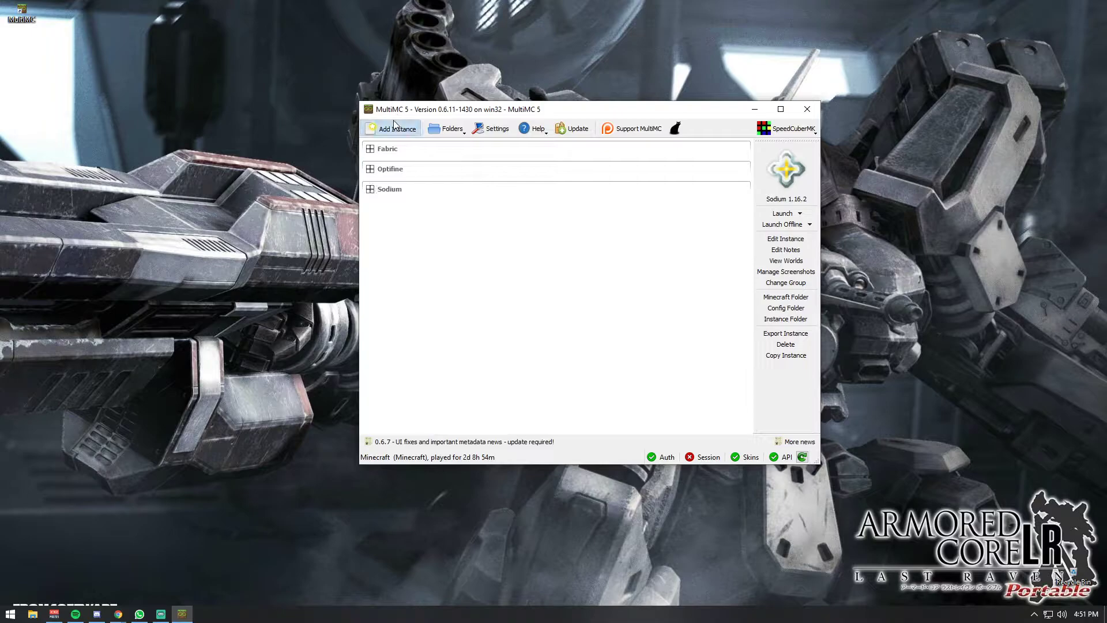
Start a new vanilla instance named test01 in a group called test, moving the dialog clear of the instance list
left_click(396, 128)
key("Tab")
type("te")
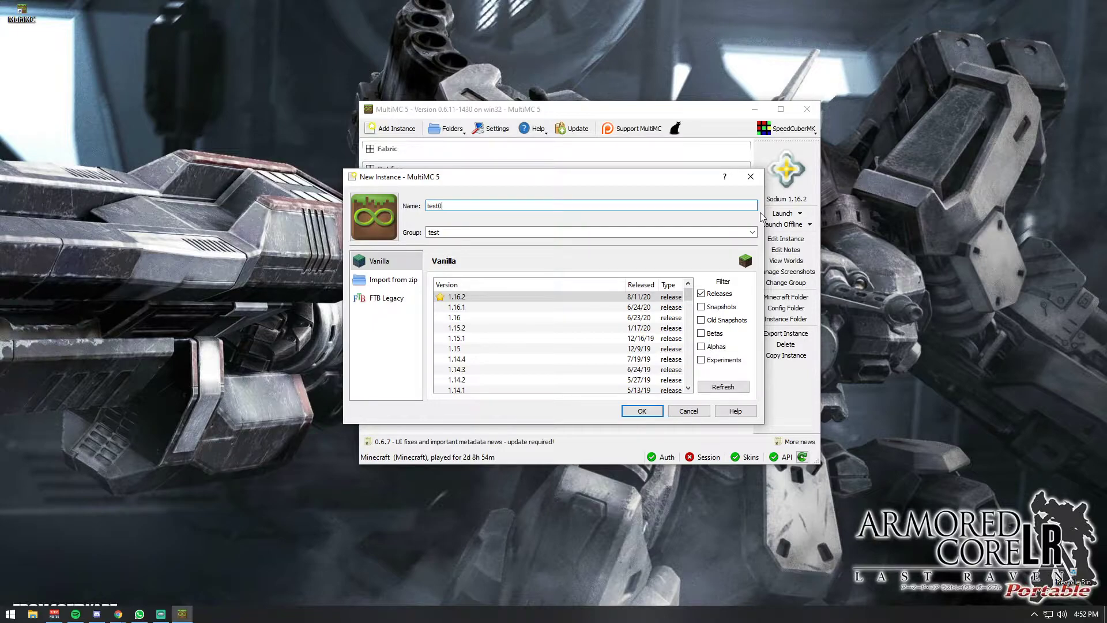
left_click_drag(569, 183, 821, 233)
left_click(372, 190)
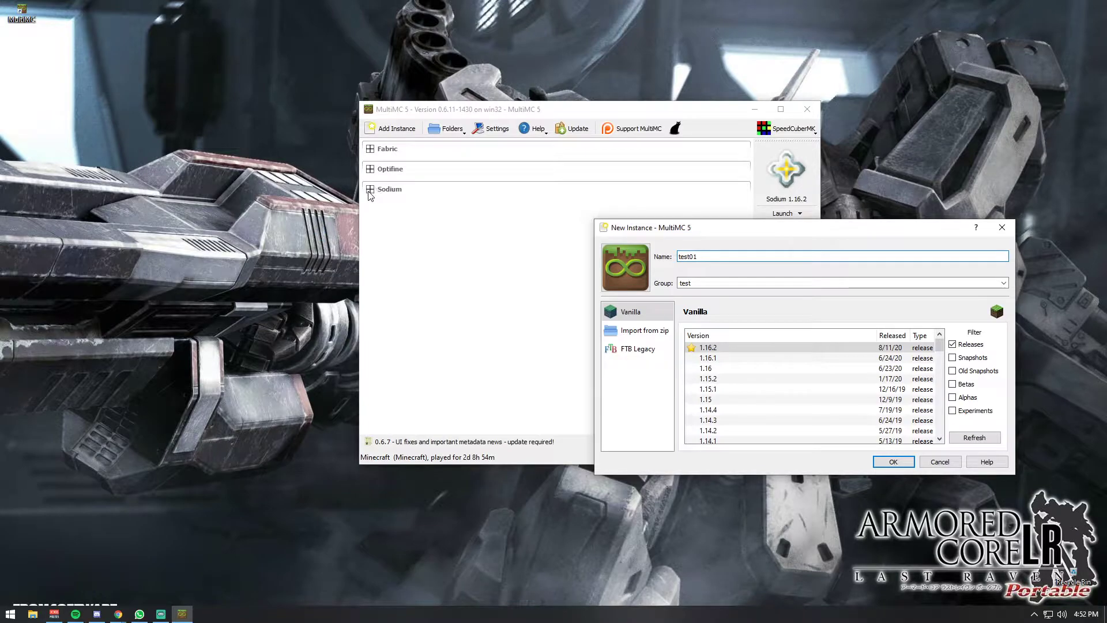
left_click_drag(680, 227, 306, 123)
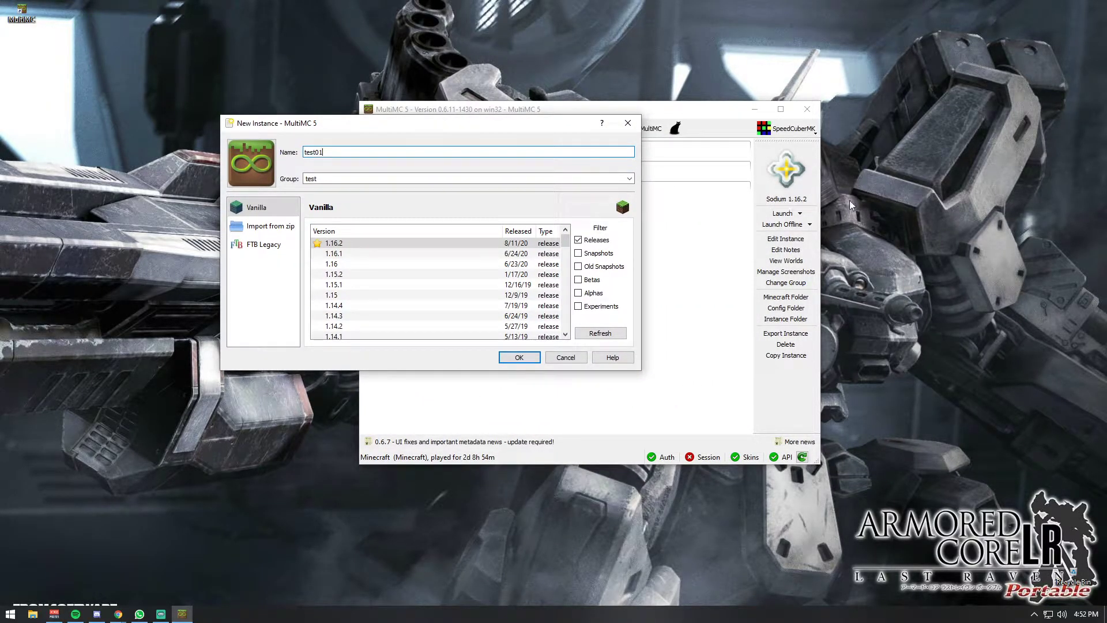
left_click_drag(388, 133, 425, 124)
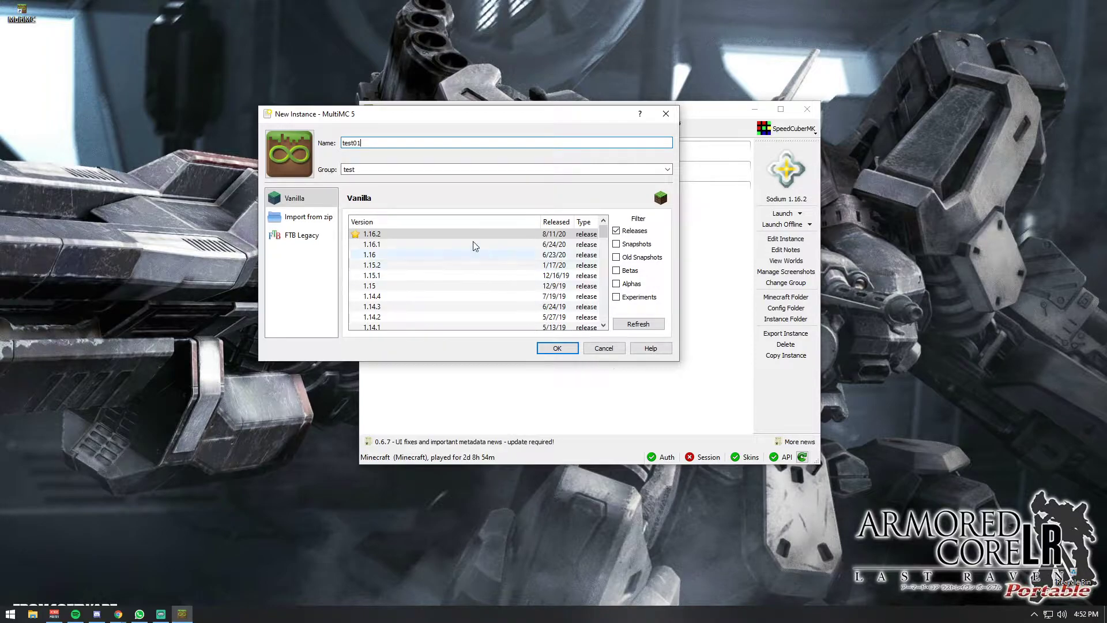
Browse the vanilla release versions and try the snapshot, old snapshot, alpha and experiment filters
left_click(383, 236)
scroll(403, 324, "down", 11)
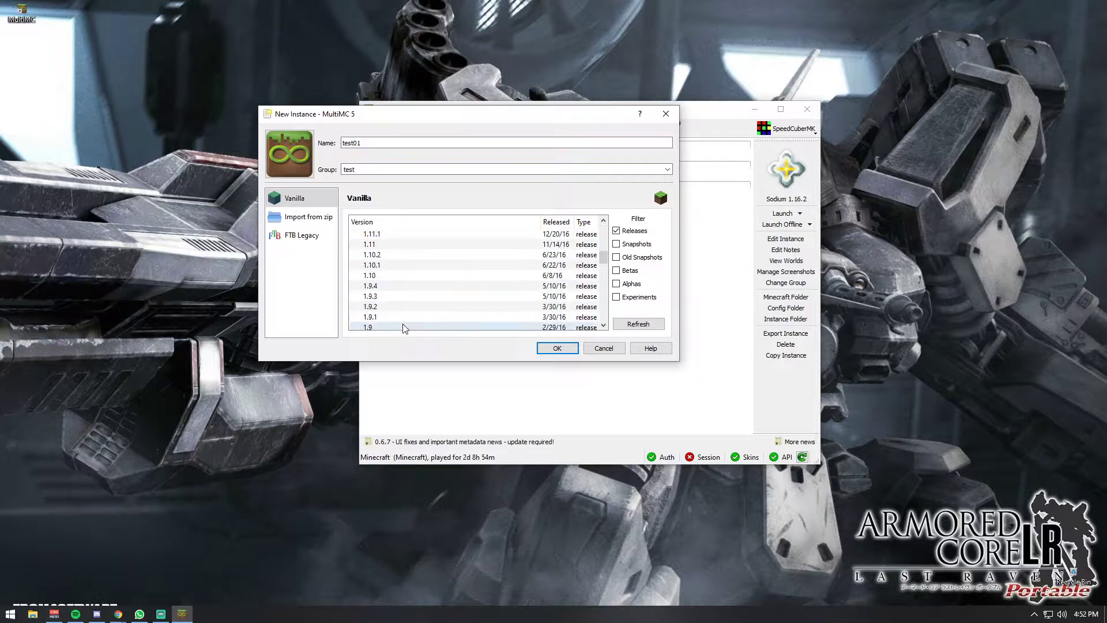
scroll(401, 332, "up", 11)
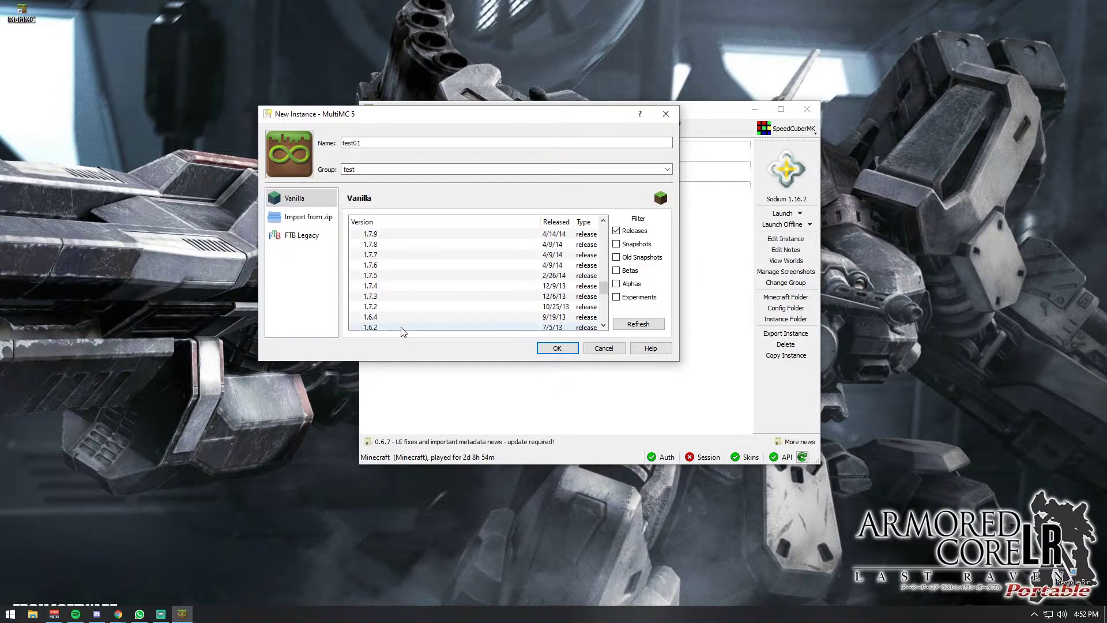
left_click(615, 244)
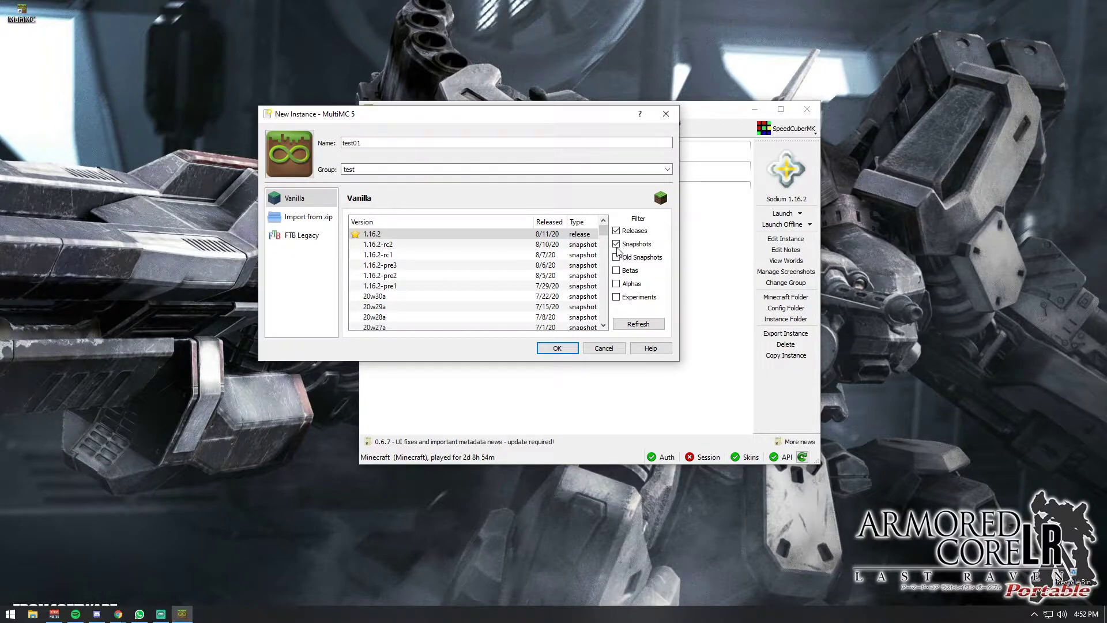
left_click(616, 244)
left_click(617, 257)
left_click(617, 258)
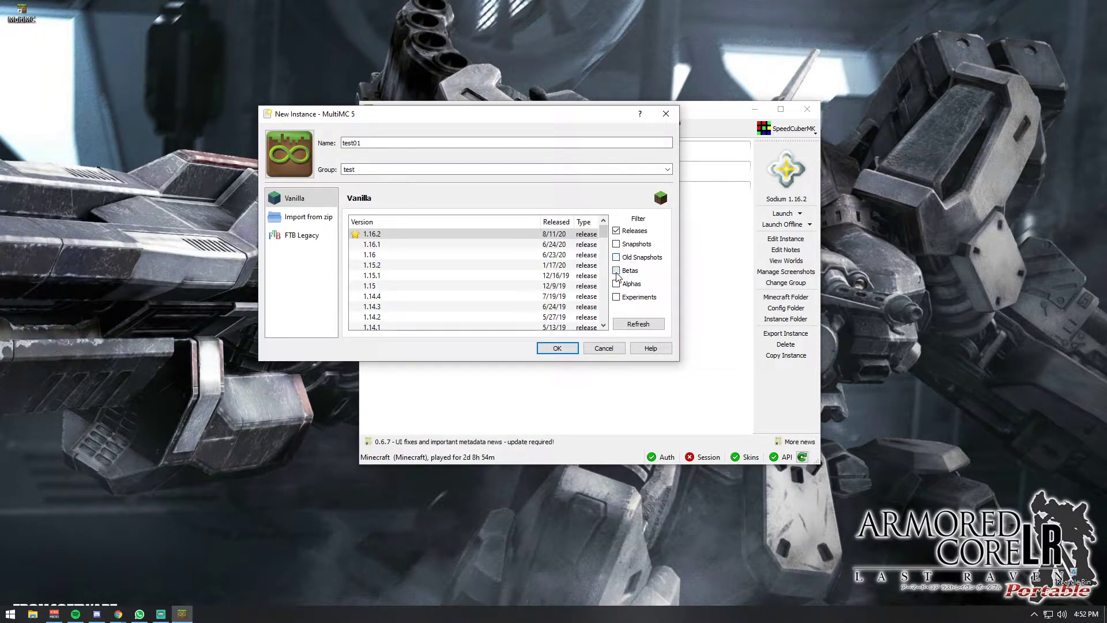
left_click(617, 285)
left_click(617, 284)
left_click(616, 297)
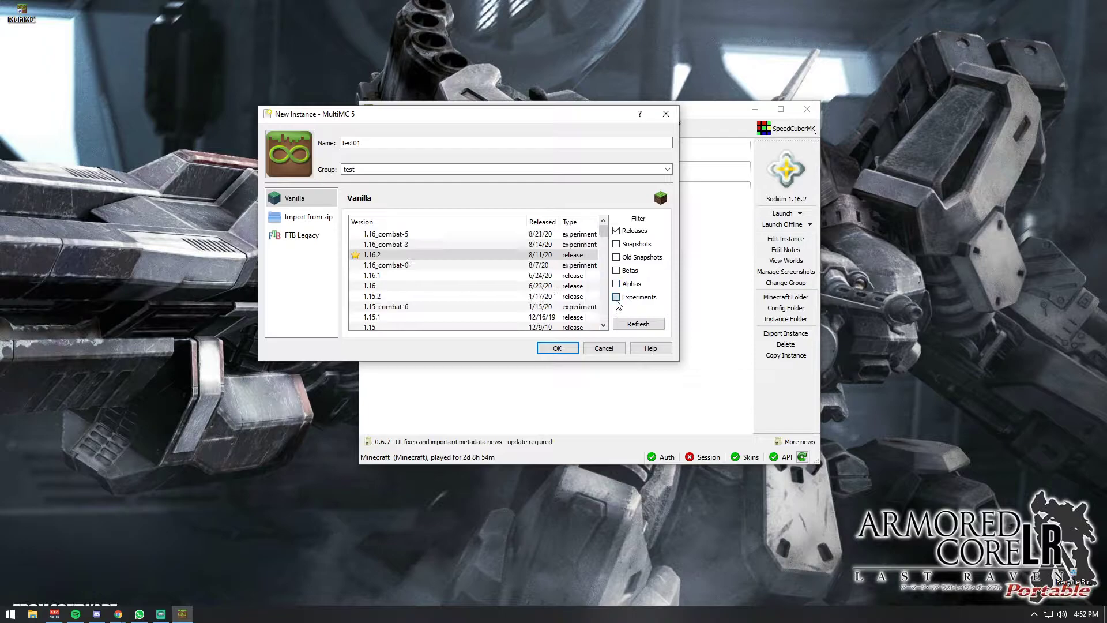
Look at the experimental combat versions, hide experiments again, and create the instance with Minecraft release 1.16.2
left_click(415, 244)
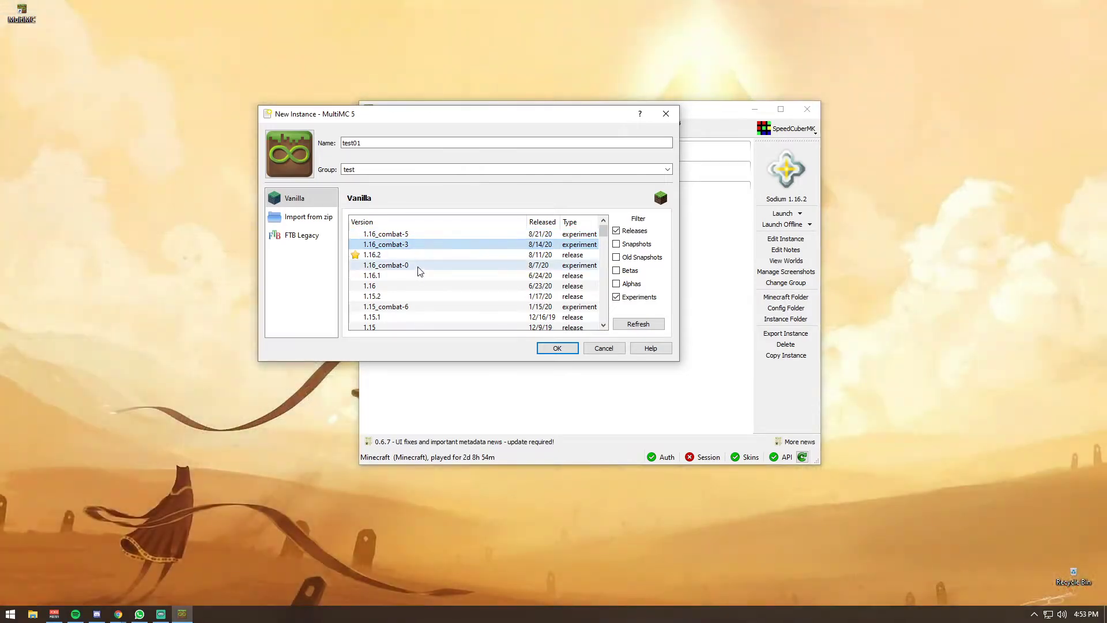
left_click(420, 265)
left_click(616, 297)
left_click(396, 234)
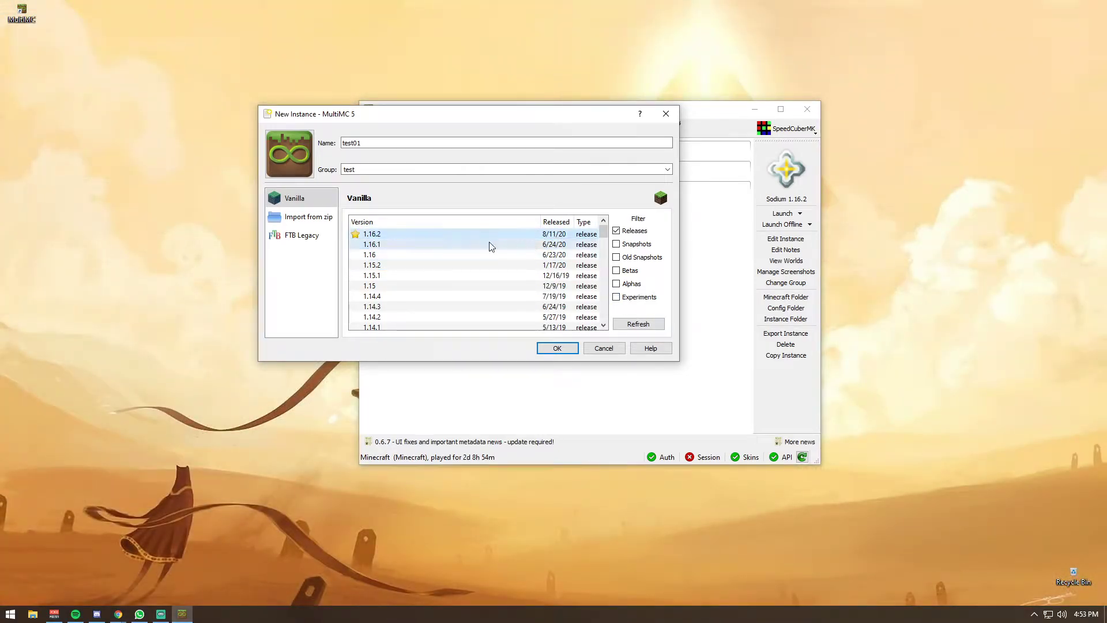
left_click(557, 349)
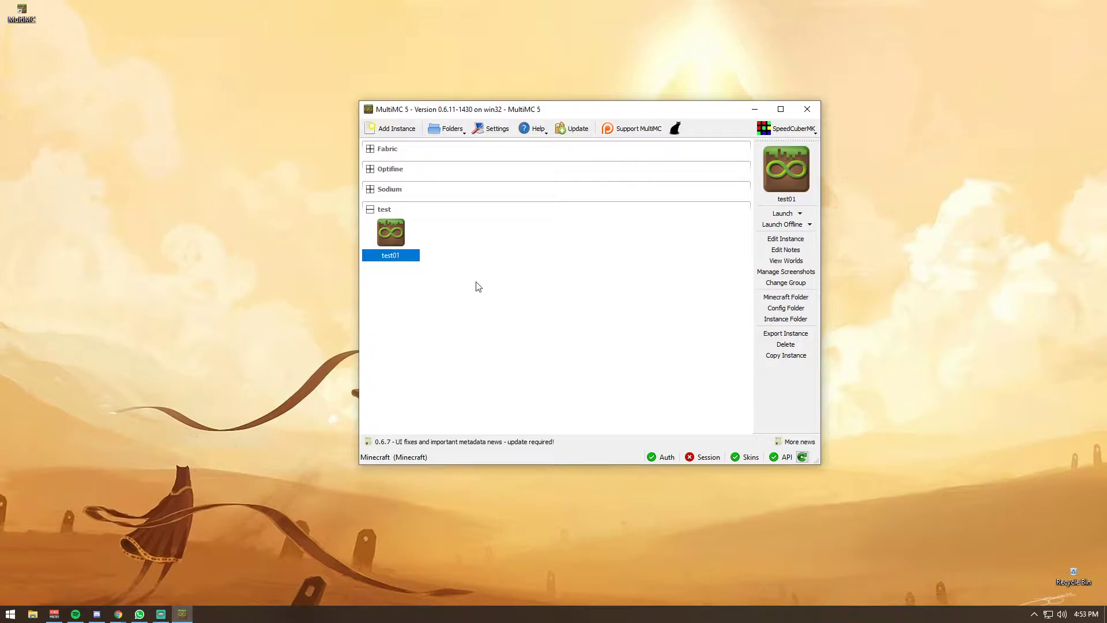
Check how the Sodium instances are named and rename the test01 instance as "test01 - 1.16.2"
left_click(368, 189)
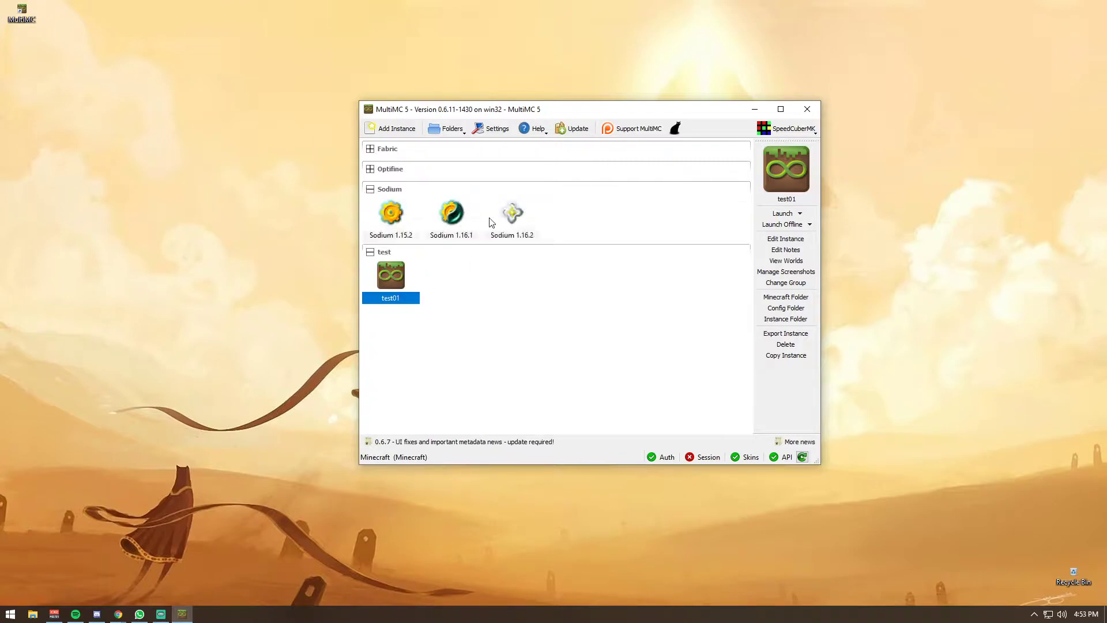
left_click(370, 191)
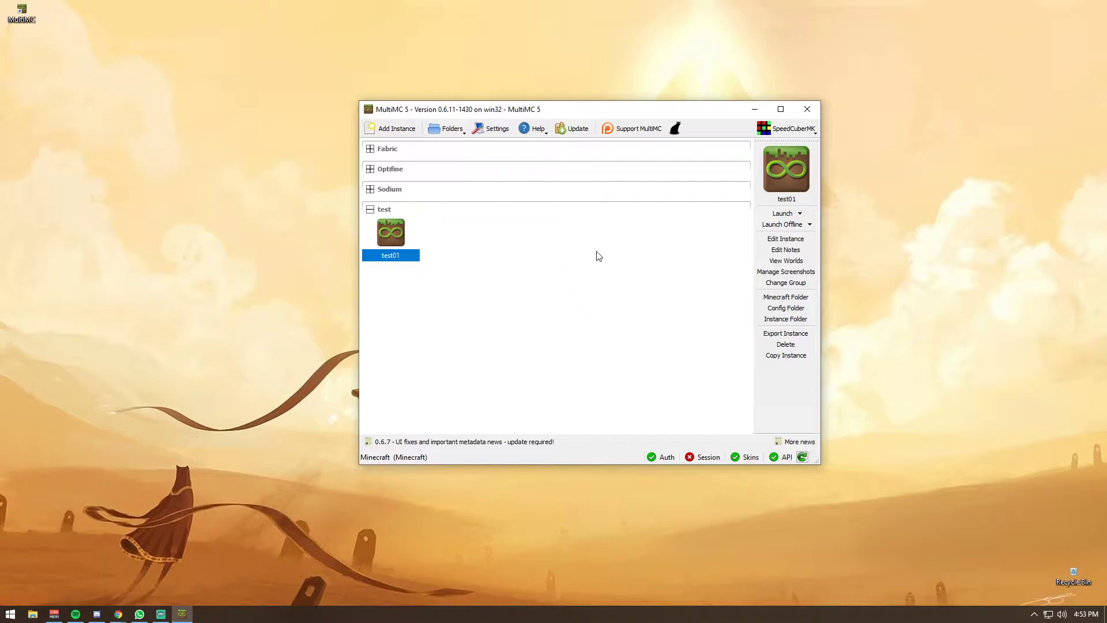
right_click(394, 233)
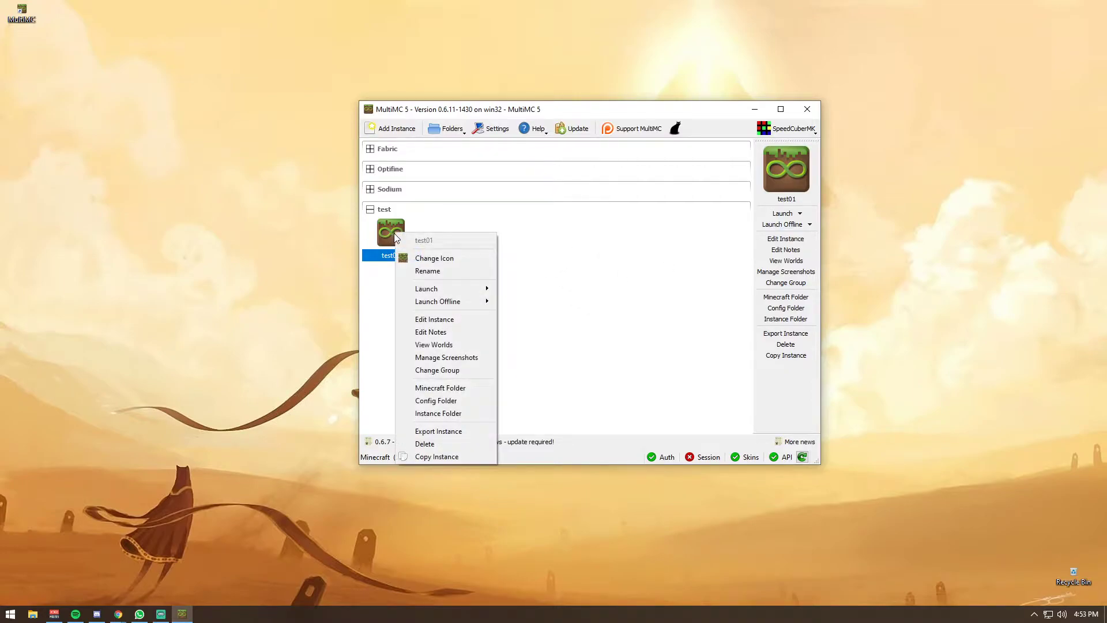
left_click(450, 270)
key("Right")
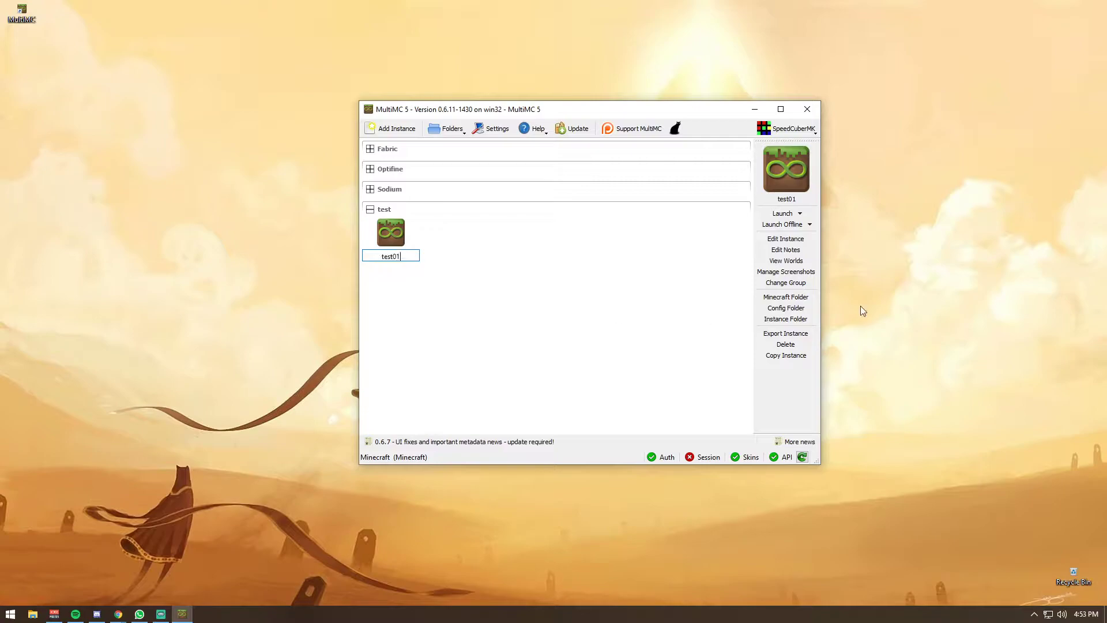
type("- 1.16.2")
key("Return")
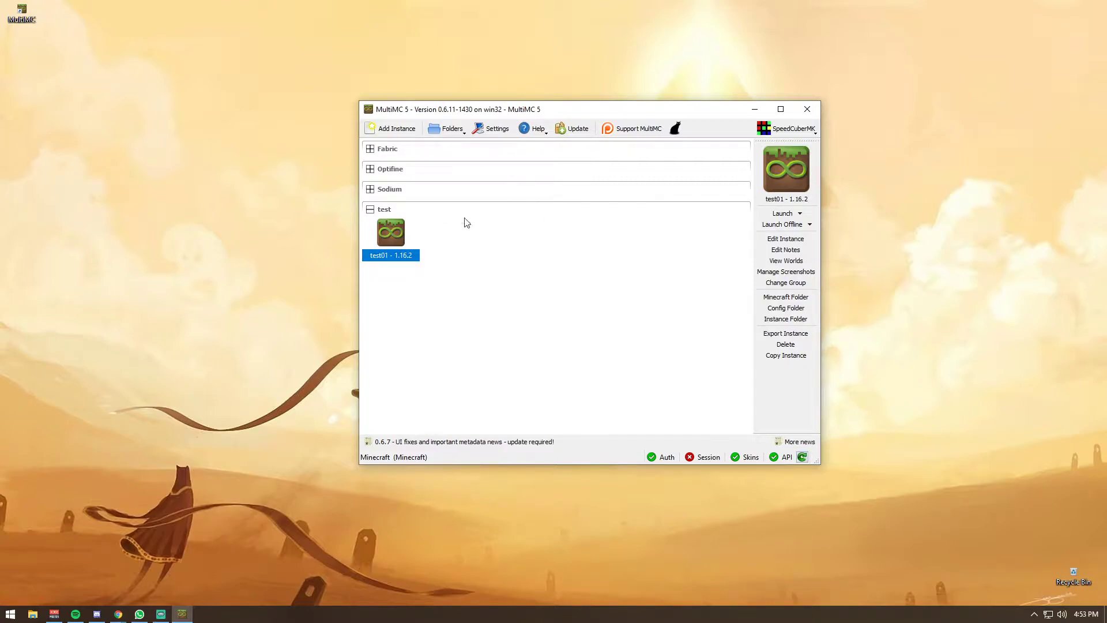
Change the icon of the test01 - 1.16.2 instance to the fox
right_click(385, 241)
left_click(458, 268)
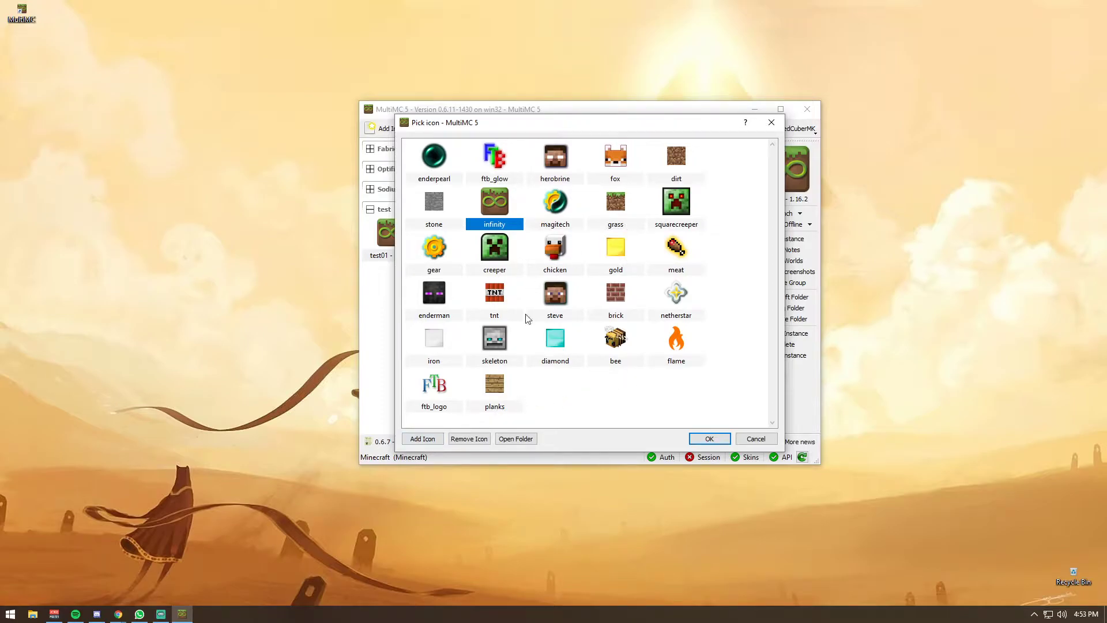
left_click(615, 171)
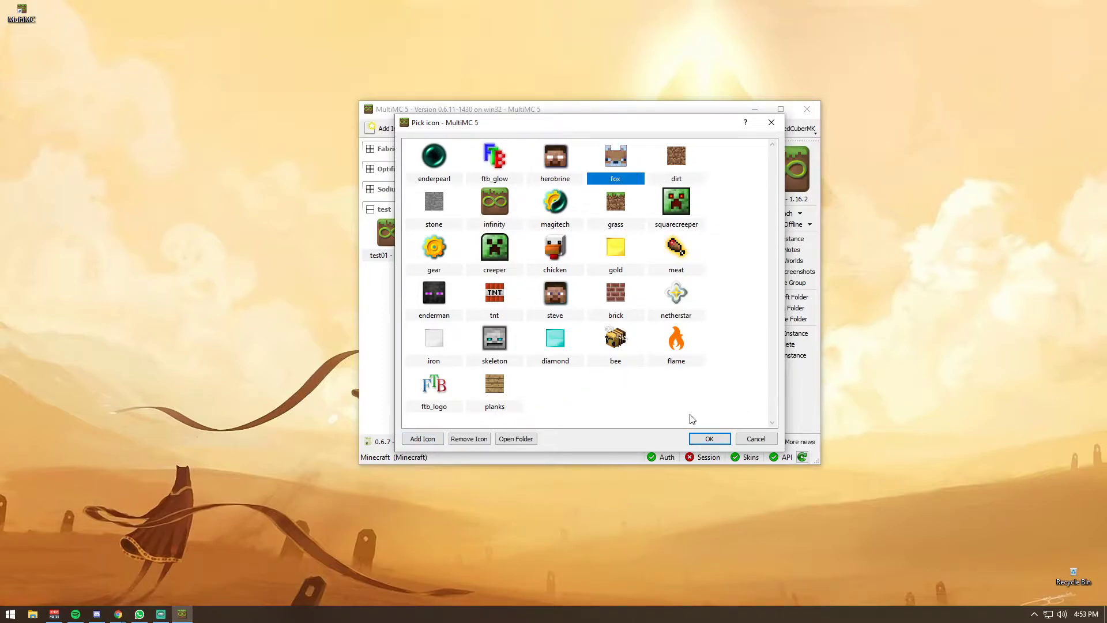
left_click(708, 441)
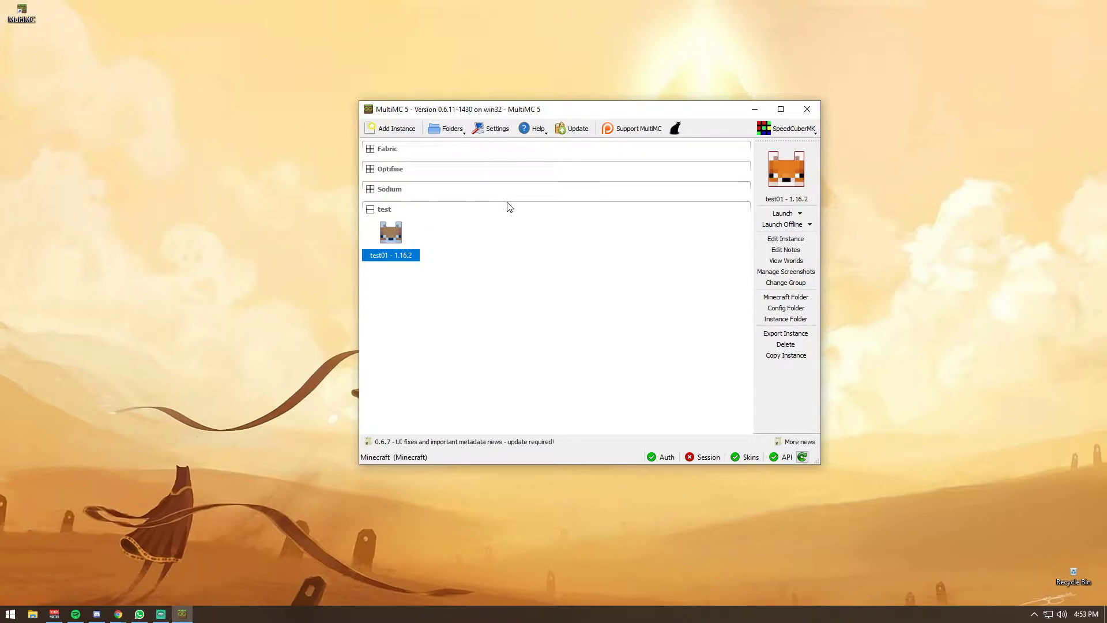
Expand the Sodium, Fabric and Optifine groups so that all instances are listed
left_click(370, 190)
left_click(370, 149)
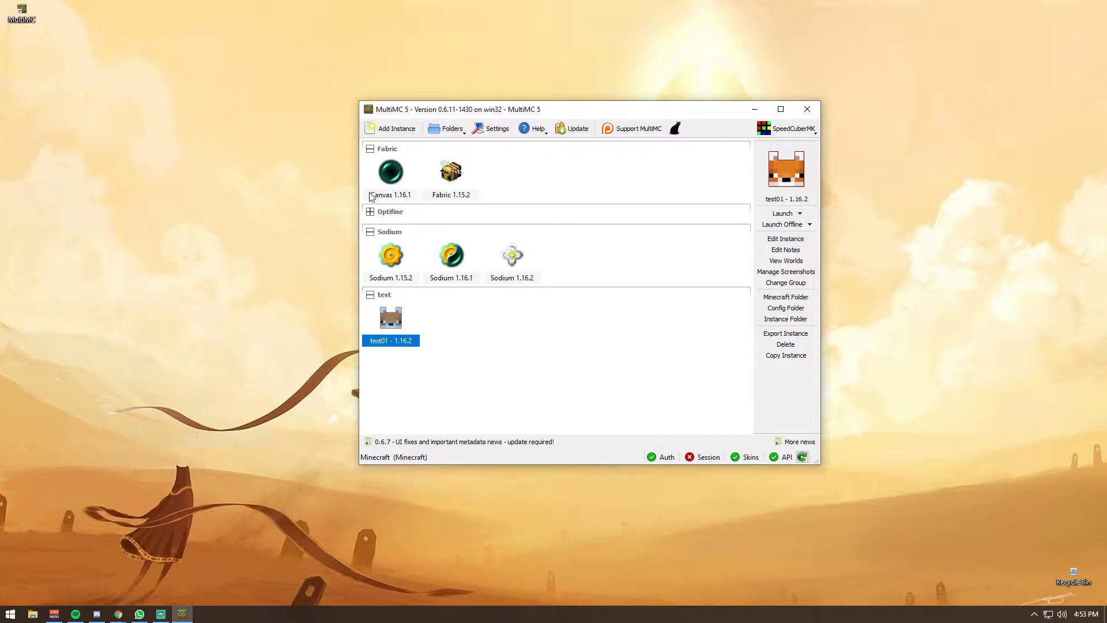
left_click(370, 212)
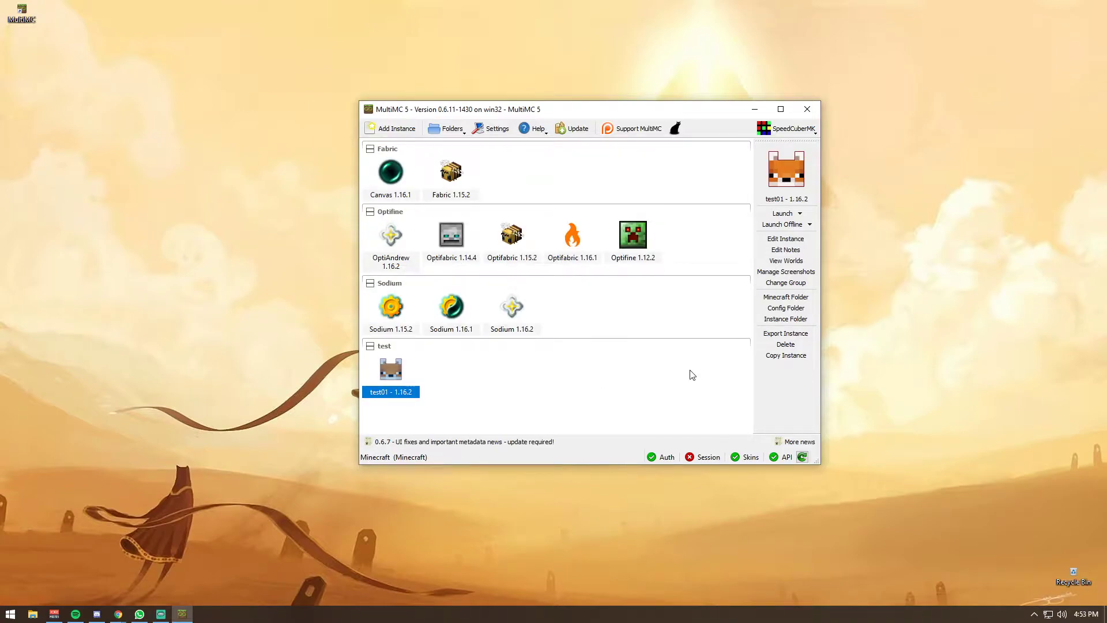
Look at individual instances in the Optifine and Sodium groups and compare them with the test01 instance
left_click(643, 252)
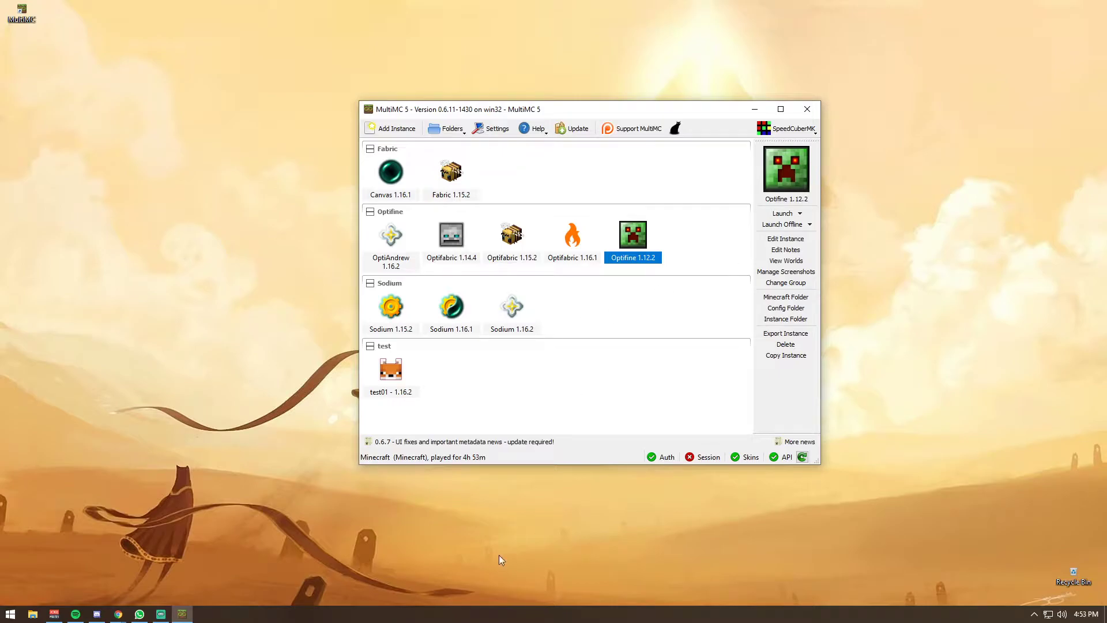
left_click(386, 378)
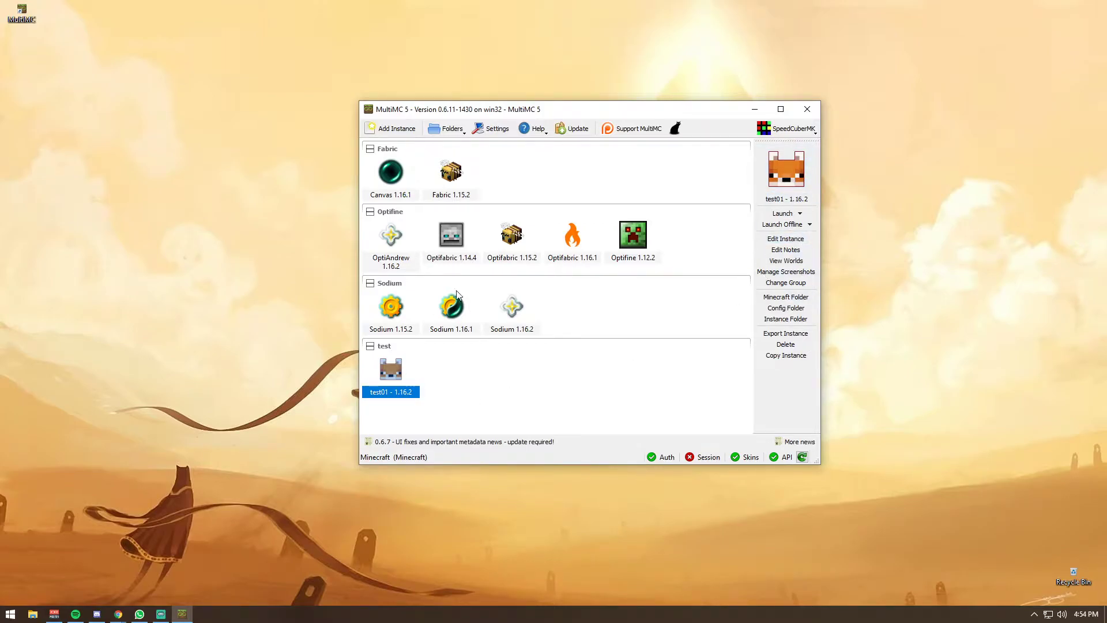
left_click(396, 320)
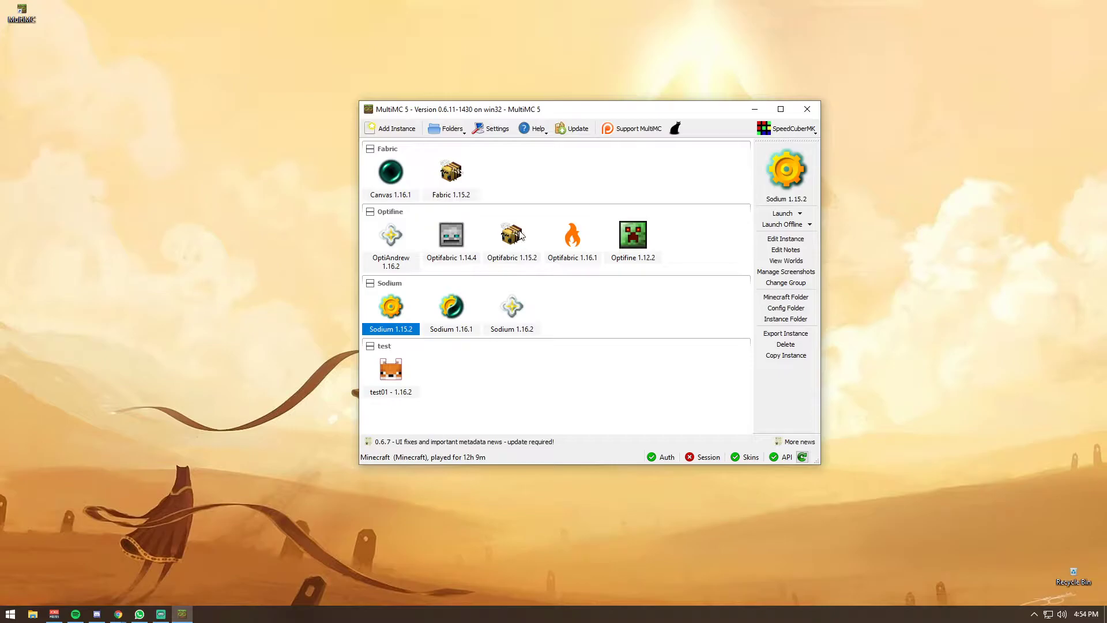
left_click(467, 241)
left_click(514, 241)
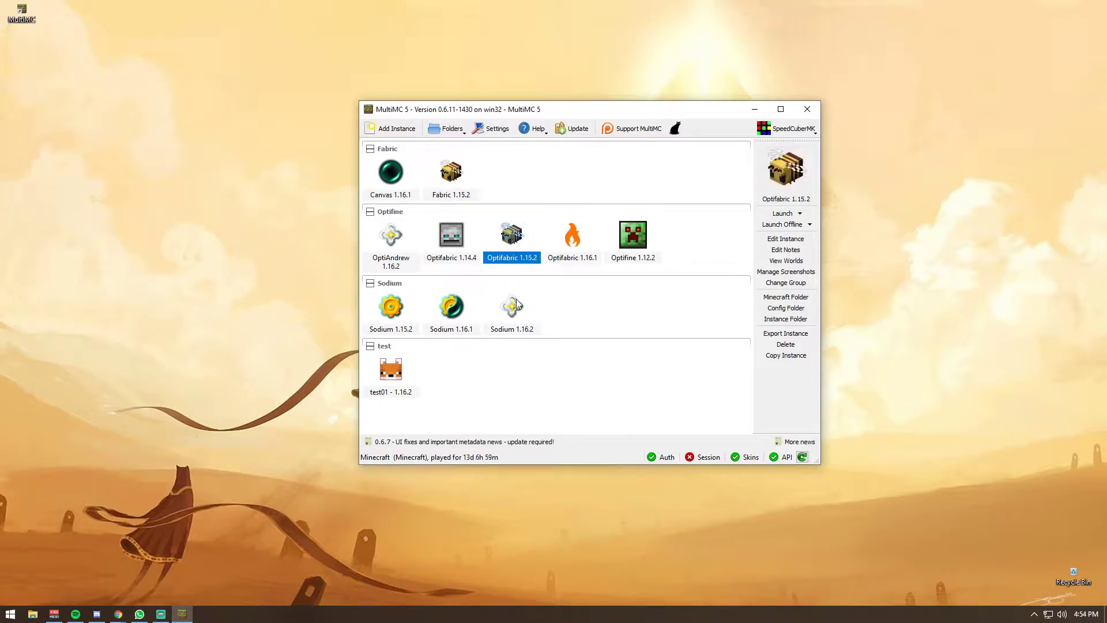
left_click(515, 305)
left_click(390, 372)
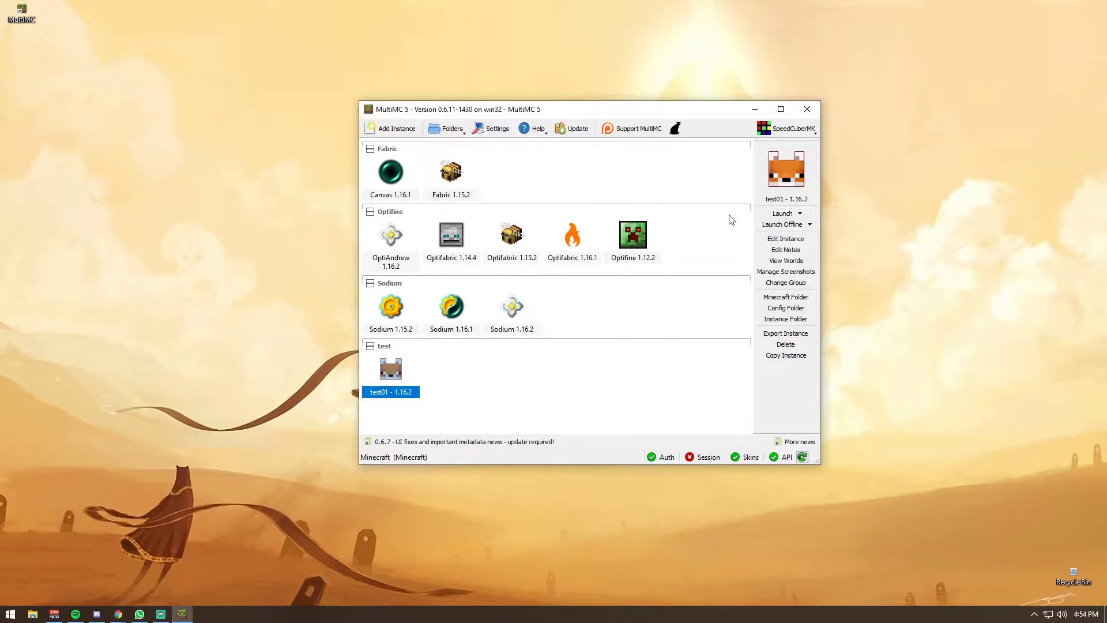
Open the test01 instance for editing and install Fabric Loader version 0.9.2+build.206
left_click(785, 238)
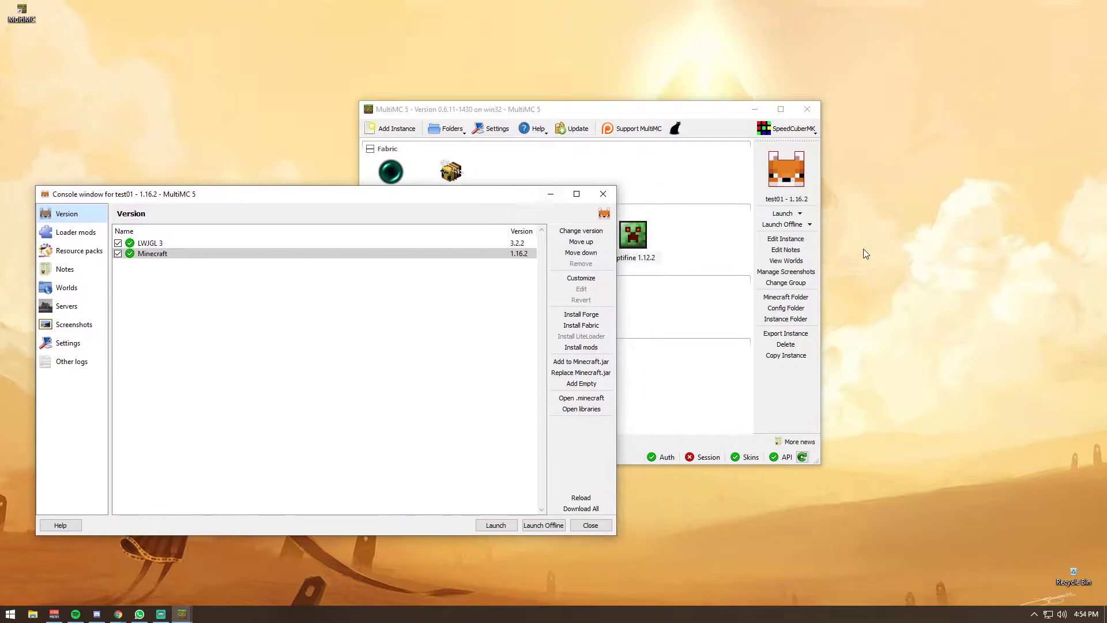
left_click_drag(433, 196, 692, 122)
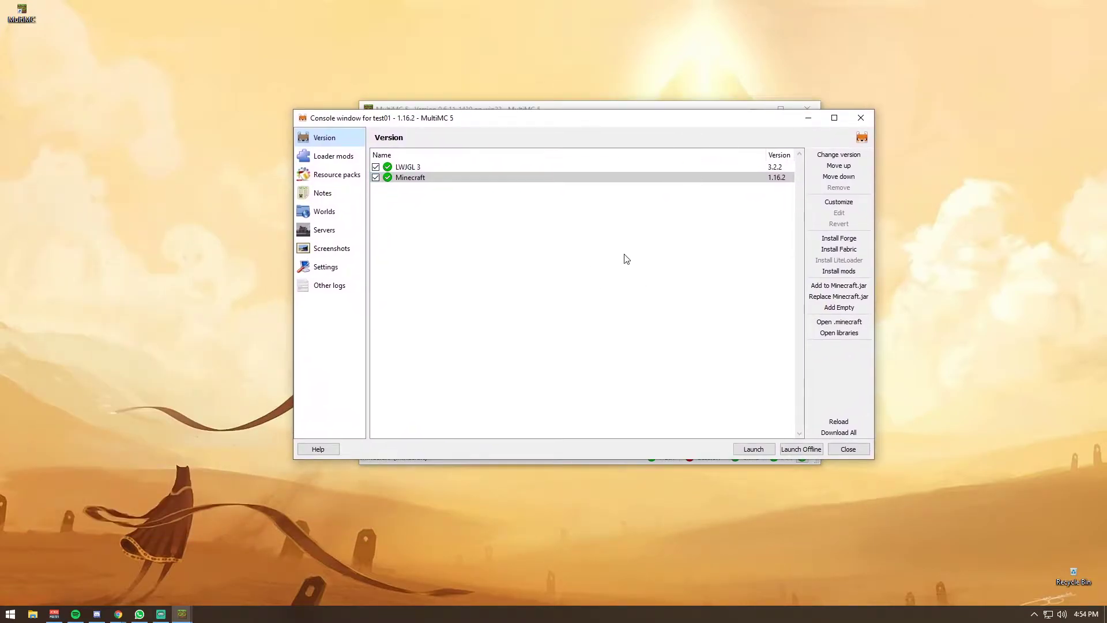
left_click(838, 250)
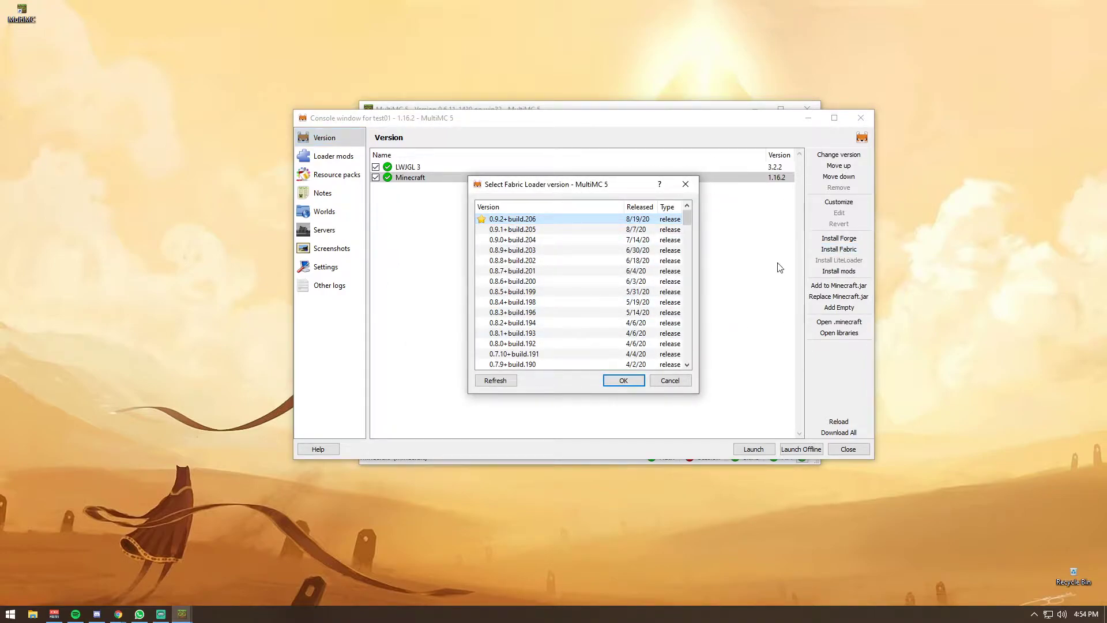
left_click(640, 382)
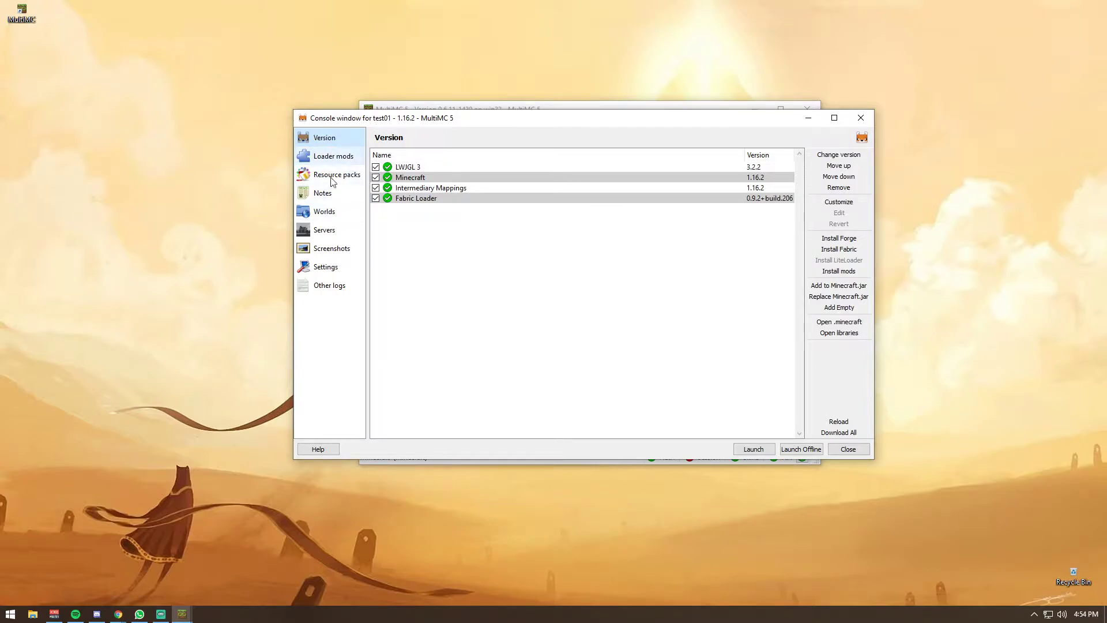
Override the test01 instance's memory settings with a minimum allocation of 512 MB and a maximum of 4096 MB
left_click(324, 269)
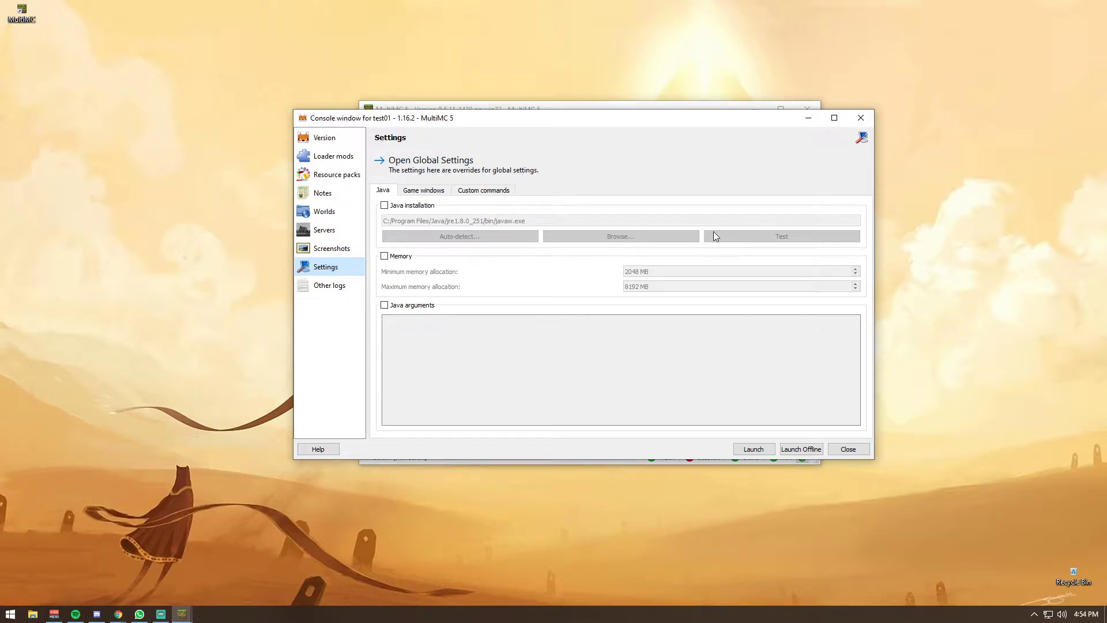
left_click(391, 259)
left_click(709, 270)
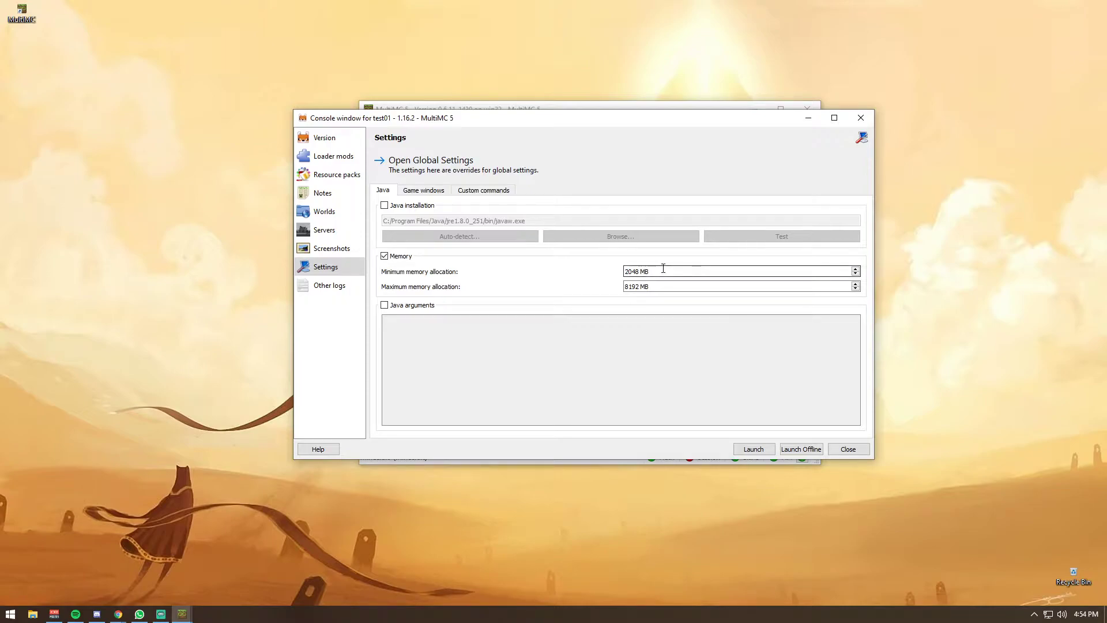
scroll(857, 276, "down", 11)
scroll(857, 275, "down", 1)
scroll(857, 289, "down", 6)
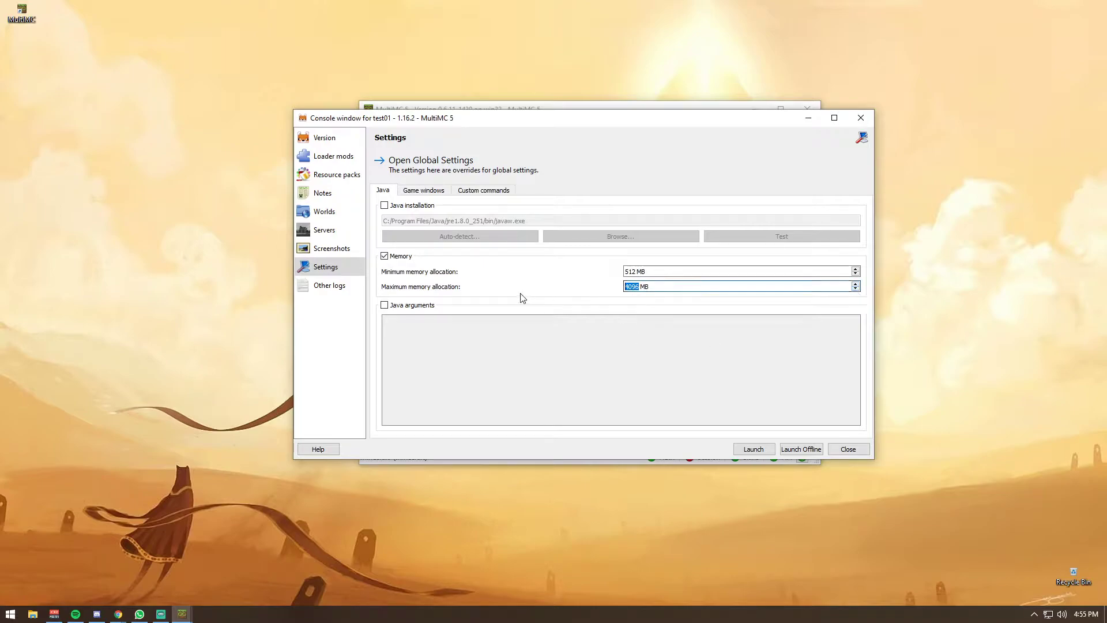
left_click(384, 305)
left_click(417, 345)
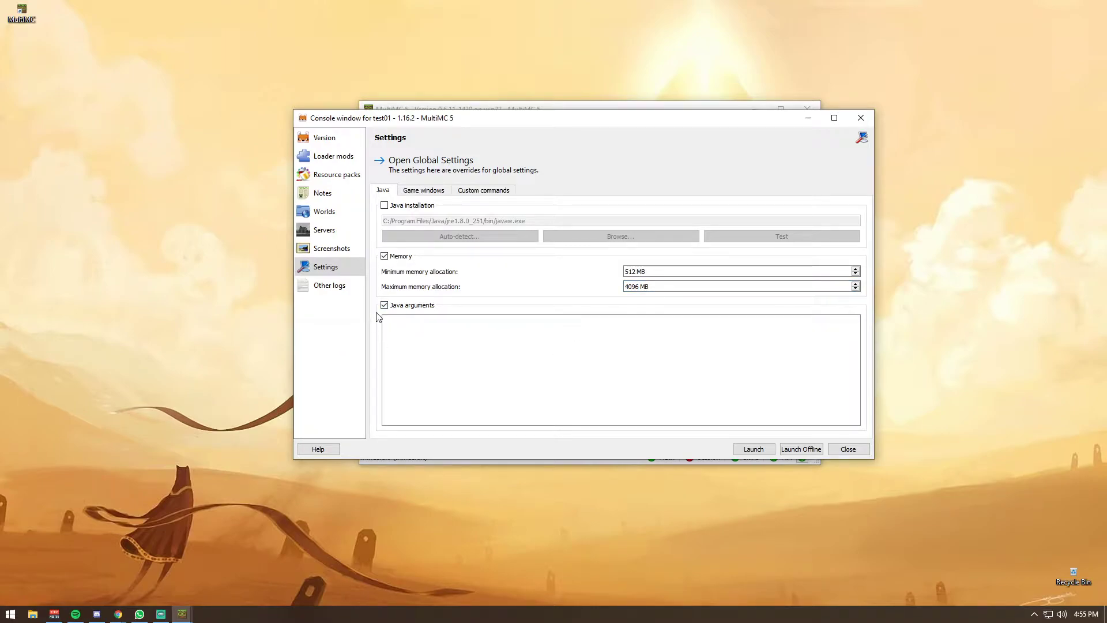
left_click(424, 304)
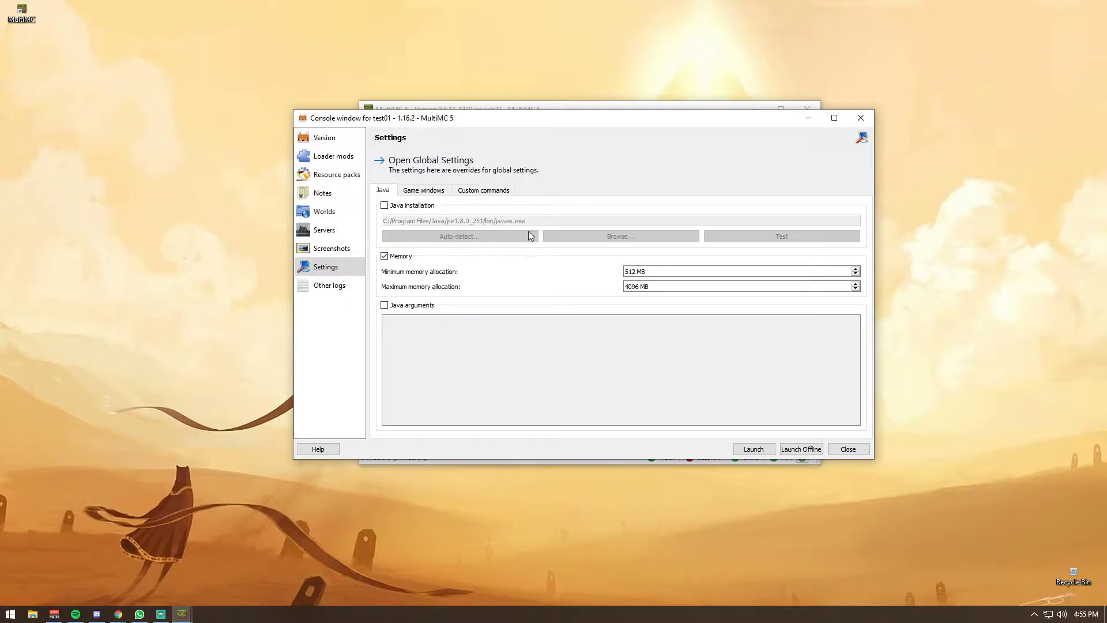
Review the game window, console and custom command settings of the test01 instance, and close its window
left_click(425, 192)
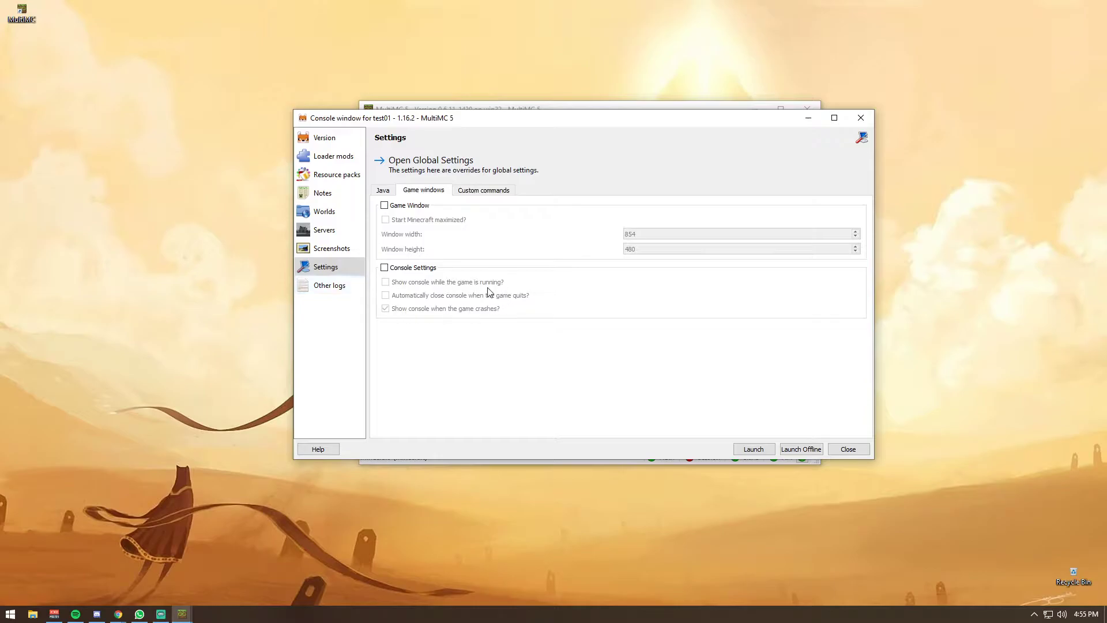
left_click(487, 190)
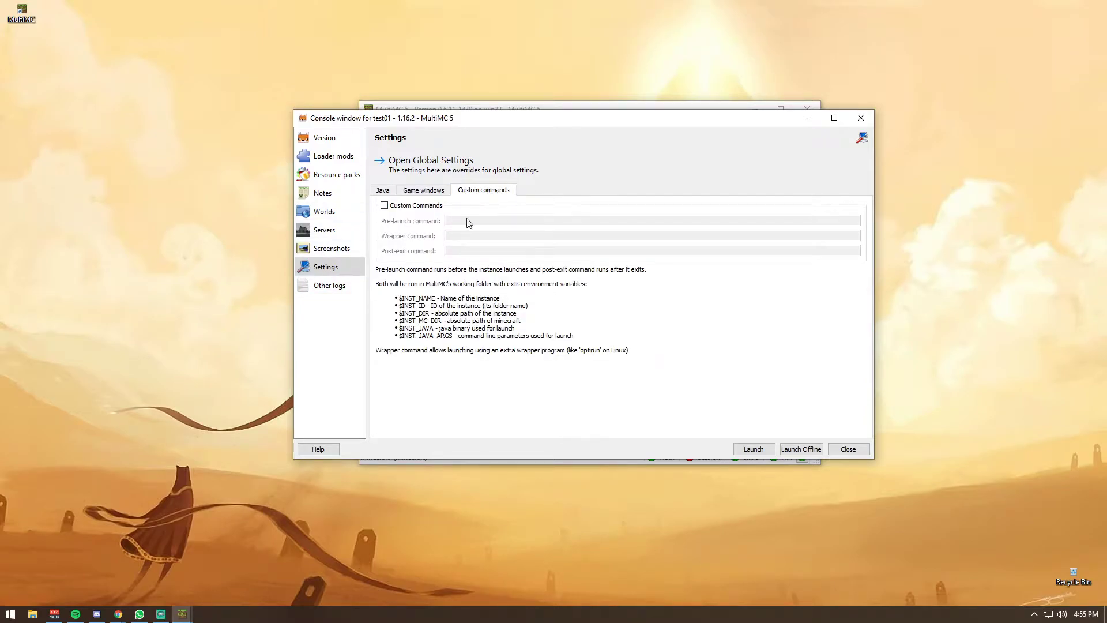
left_click(383, 191)
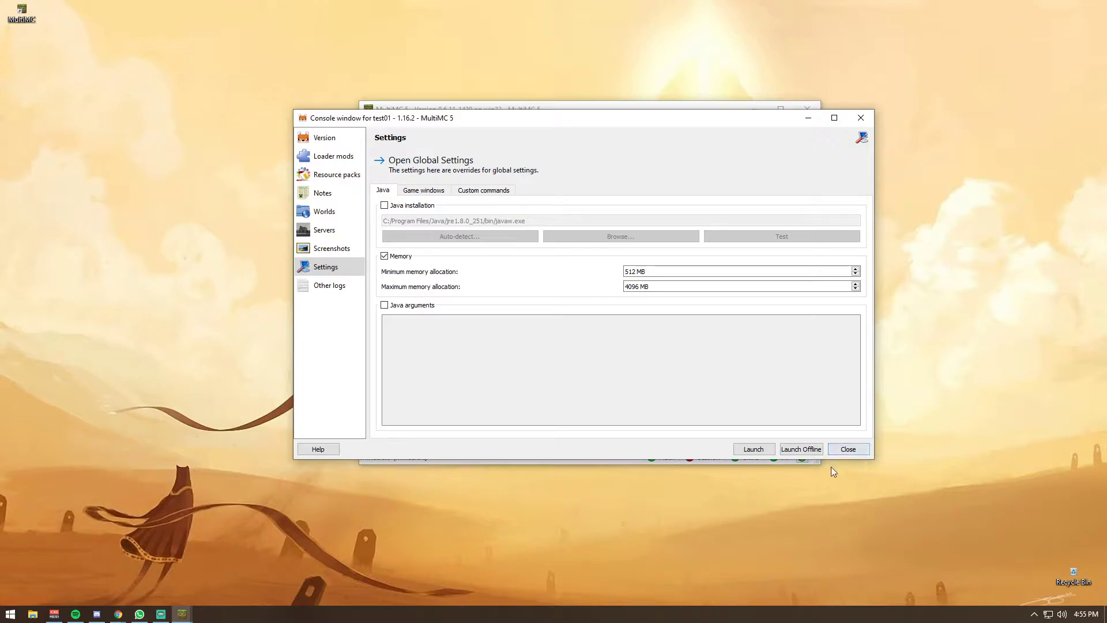
left_click(863, 453)
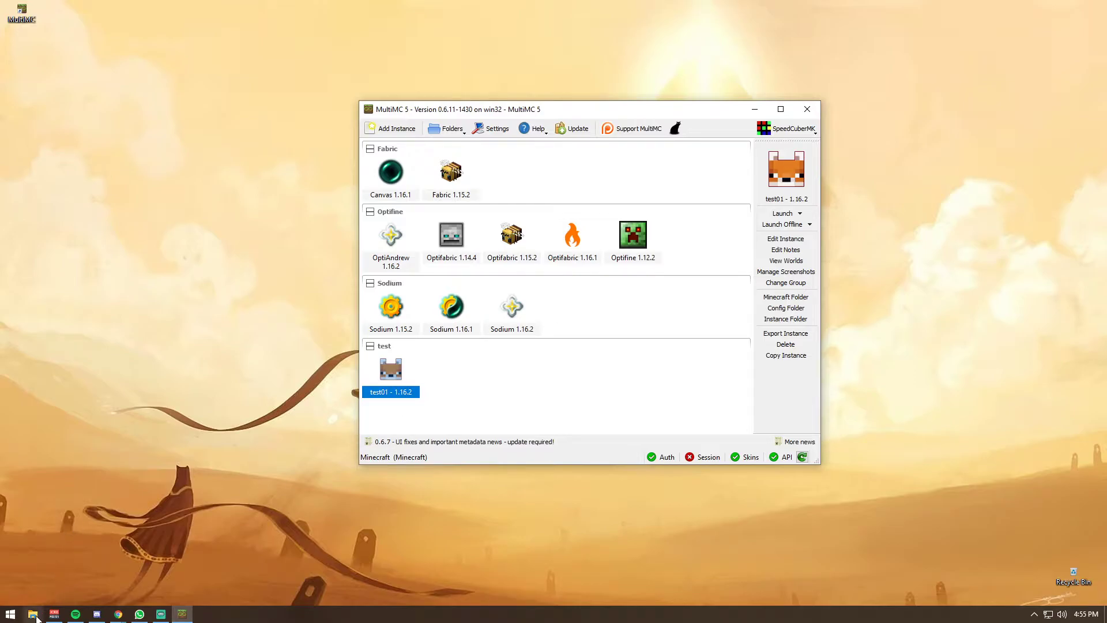
Open the default .minecraft folder inside %appdata% in File Explorer, examine its contents and close it
key("super")
key("super")
key("super")
type("%appdata%")
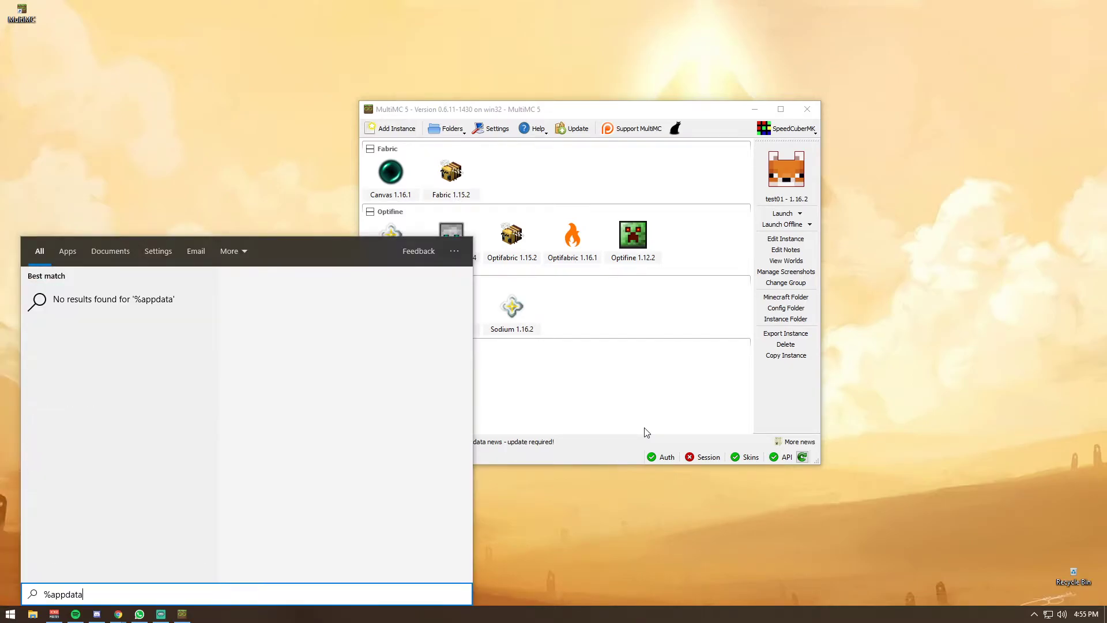
key("Return")
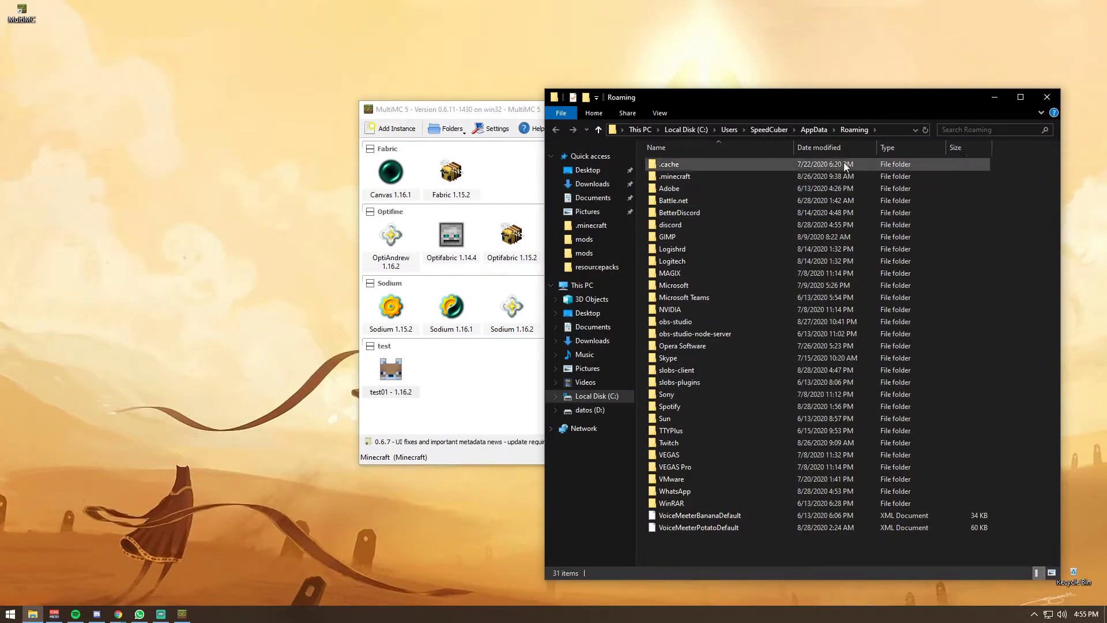
left_click_drag(856, 105, 700, 146)
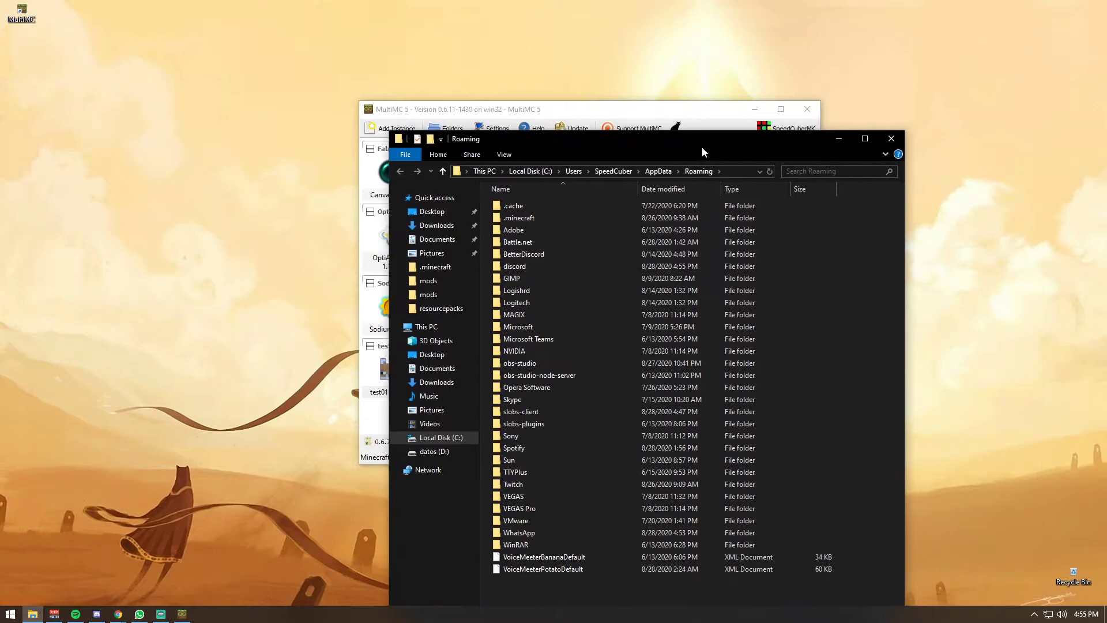
double_click(540, 219)
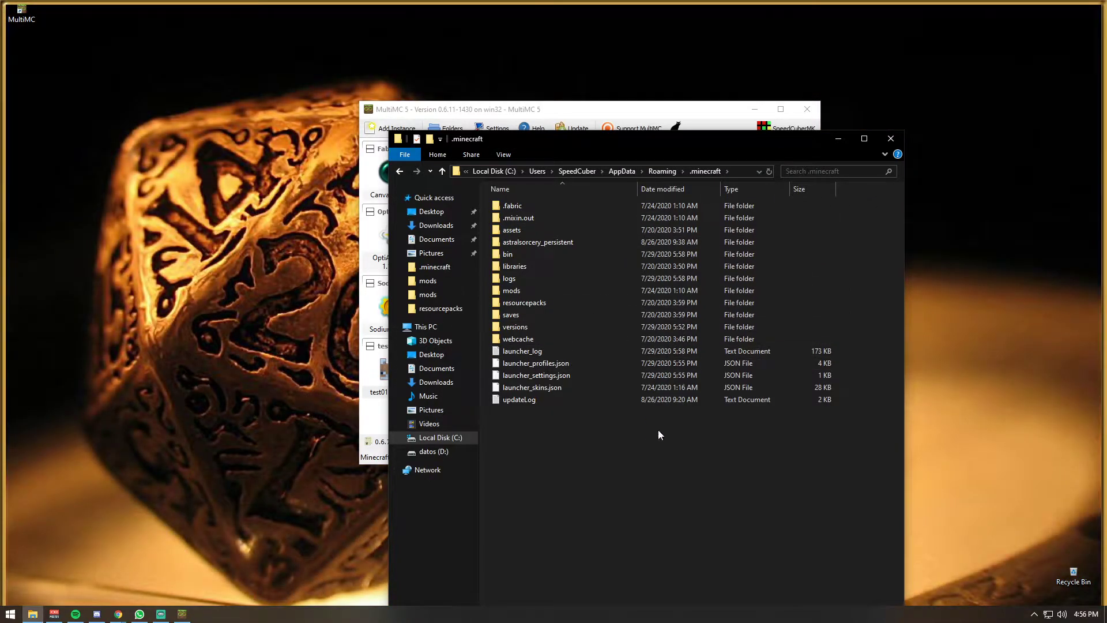
left_click_drag(616, 426, 795, 431)
left_click(891, 139)
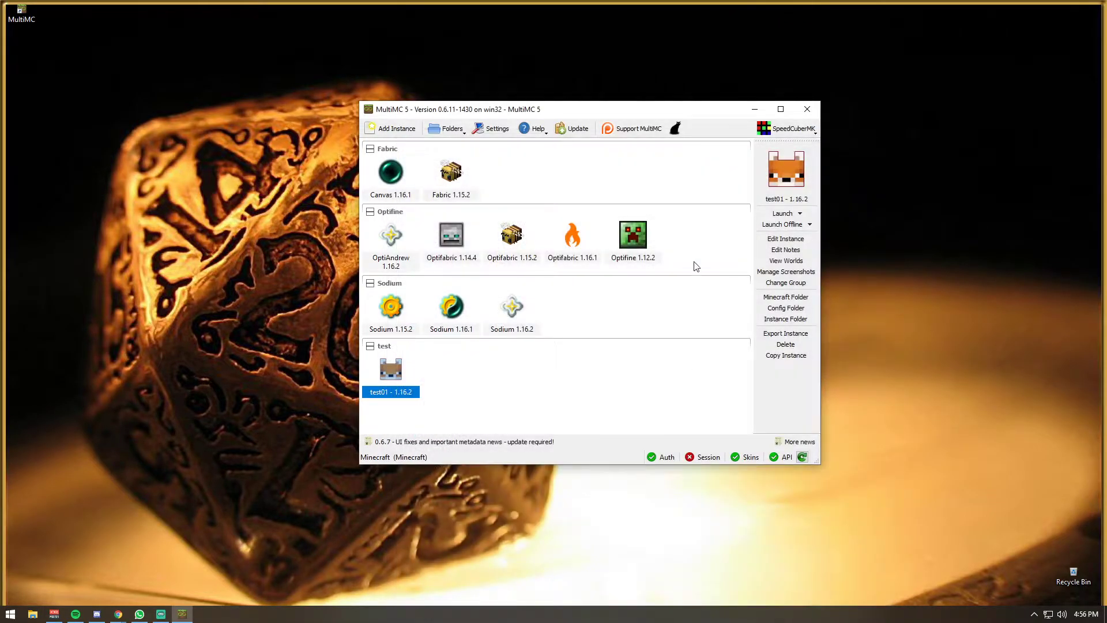
Open the Minecraft folder of the Sodium 1.16.2 instance and place its window in the middle of the desktop
left_click(512, 311)
left_click(785, 296)
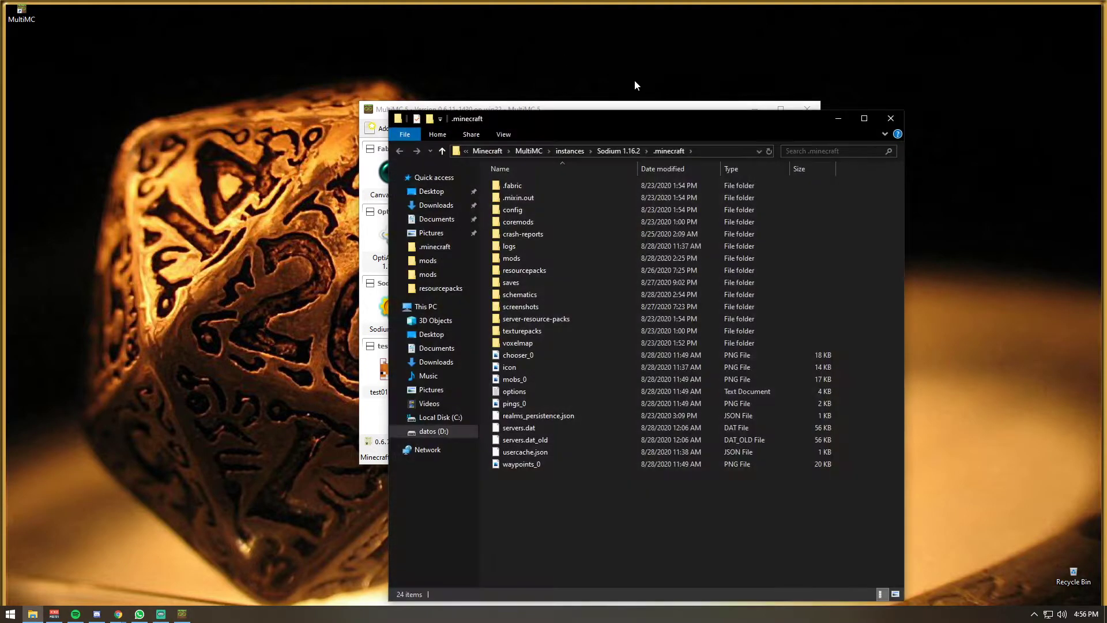
left_click_drag(764, 122, 651, 90)
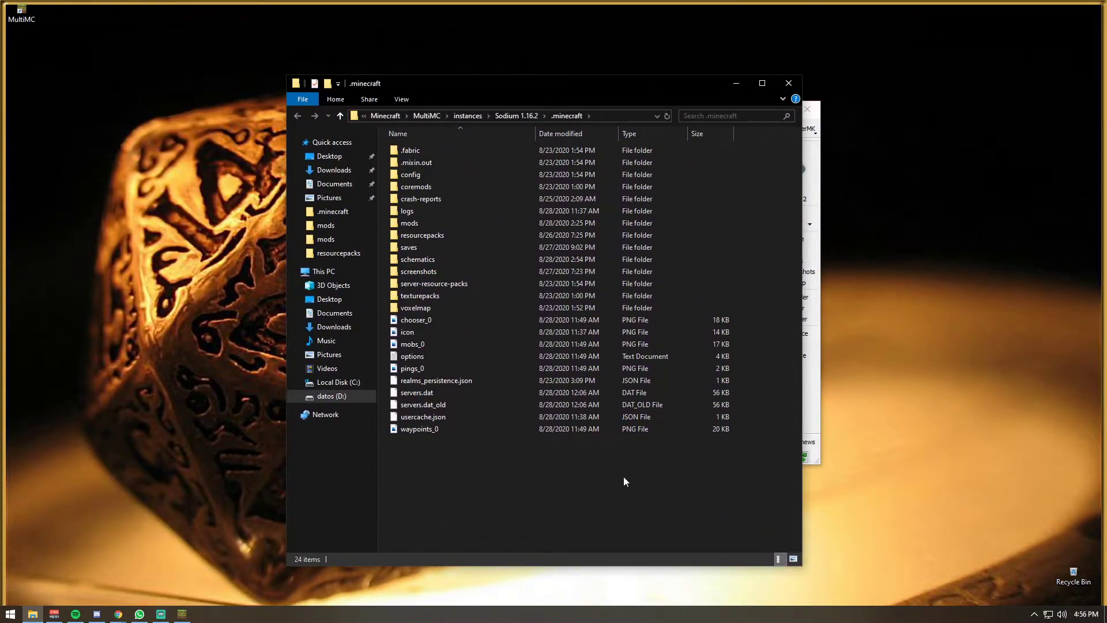
left_click_drag(588, 508, 532, 536)
left_click_drag(639, 85, 375, 82)
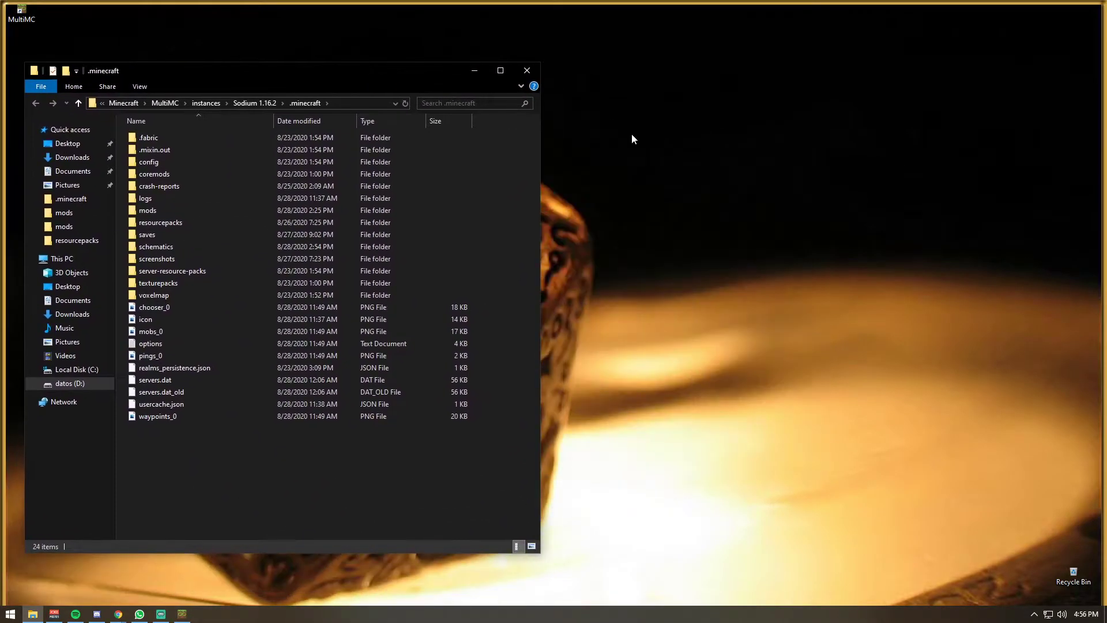
left_click_drag(385, 86, 636, 87)
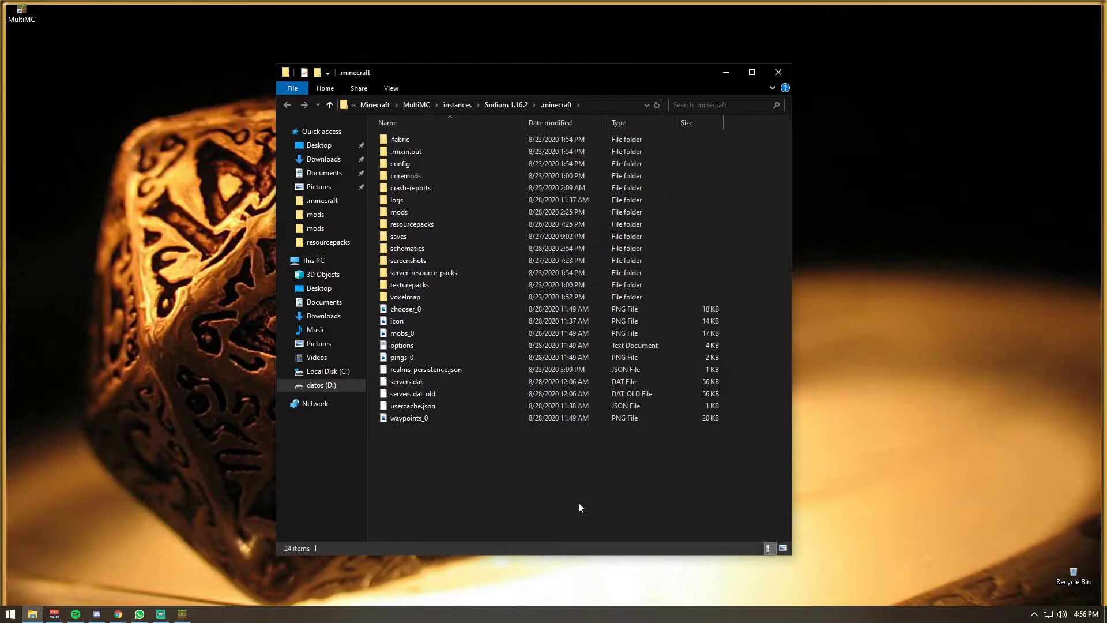
left_click(161, 614)
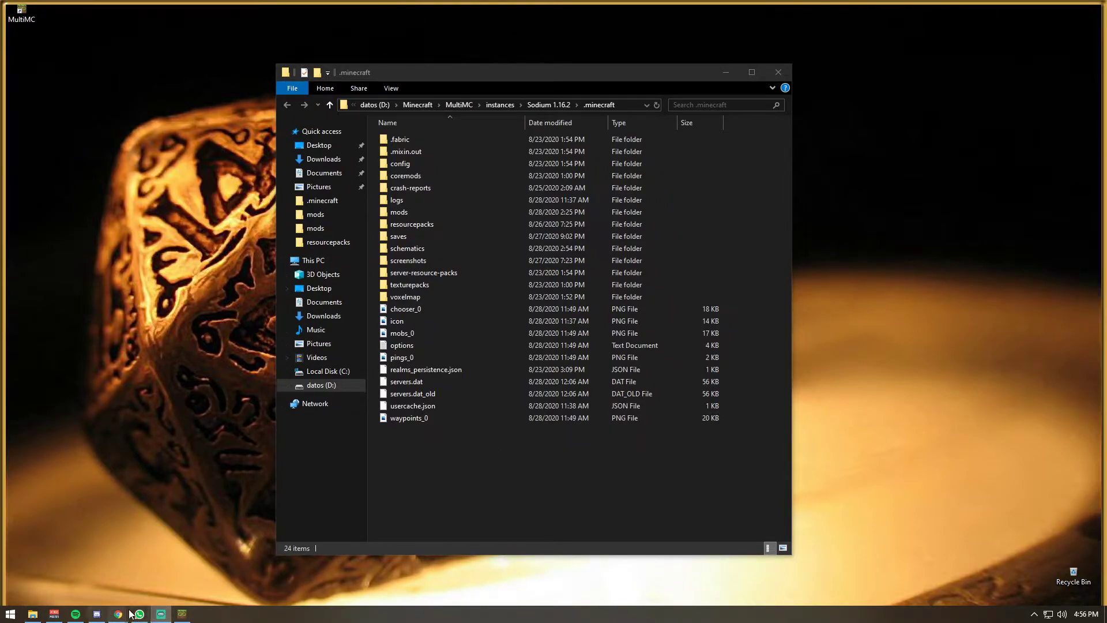
Switch back to MultiMC, open the Minecraft folder of the test01 instance and check its parent test01 folder
left_click(190, 614)
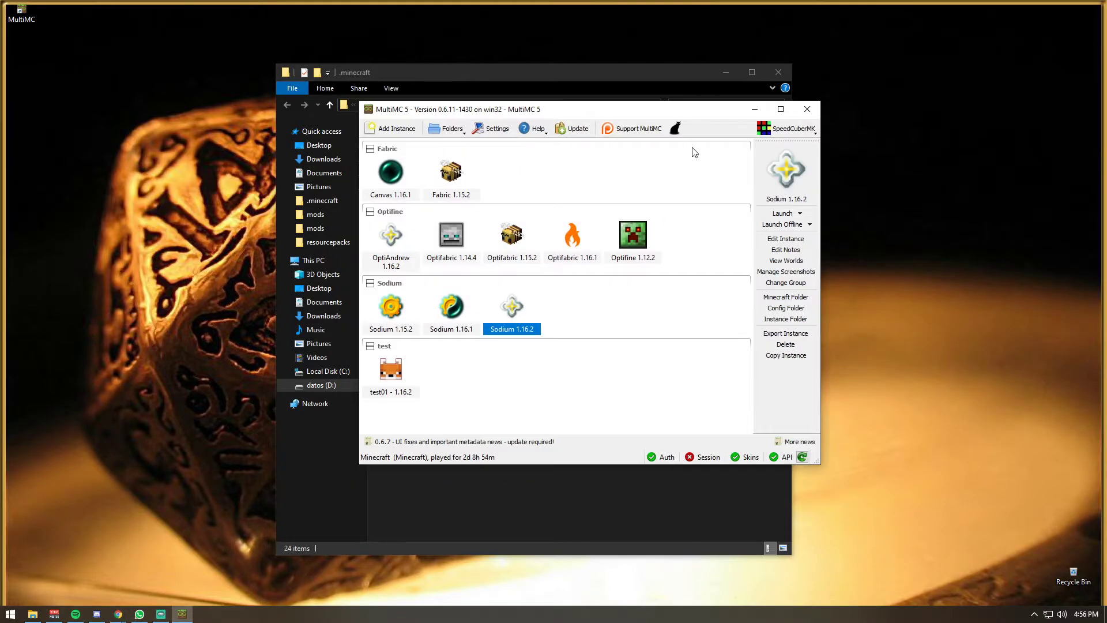
left_click(393, 385)
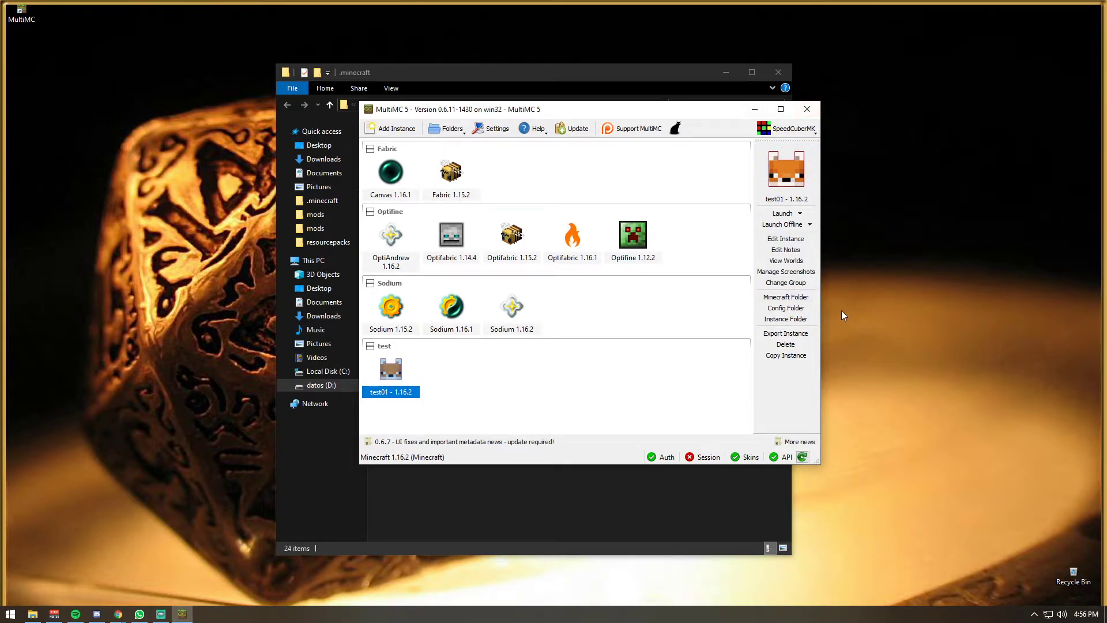
left_click(800, 297)
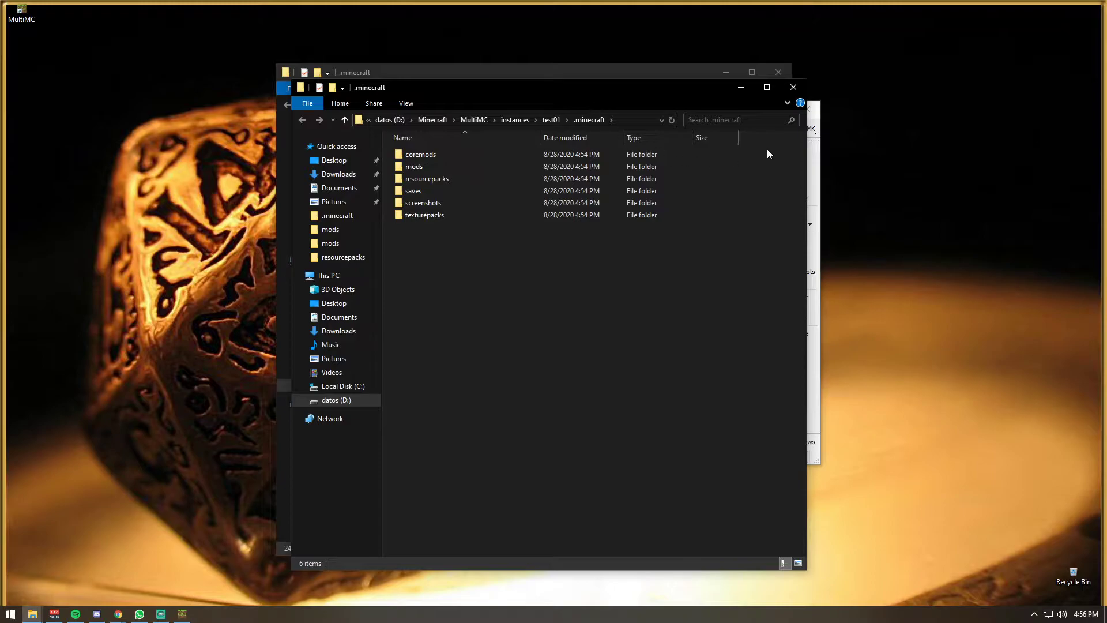
left_click_drag(635, 102, 850, 111)
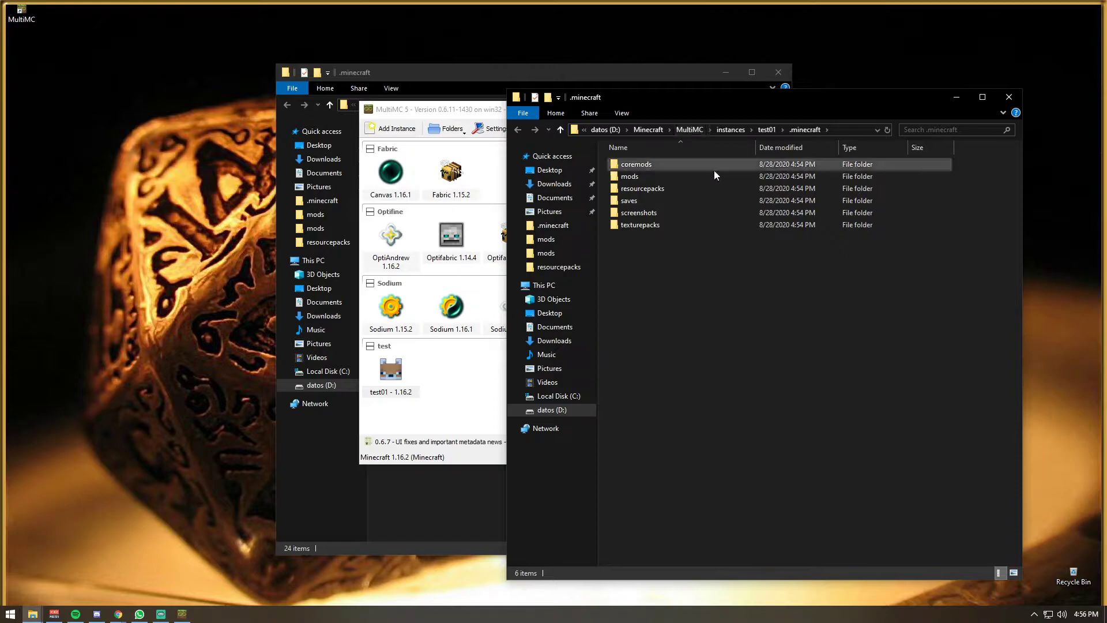
left_click(762, 129)
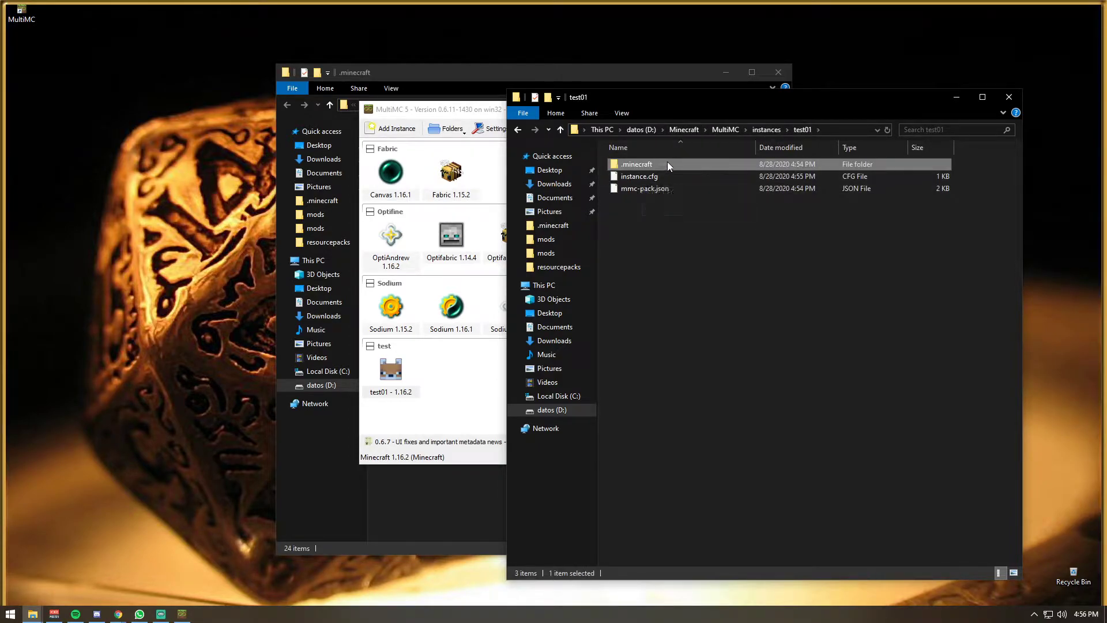
key("alt+Left")
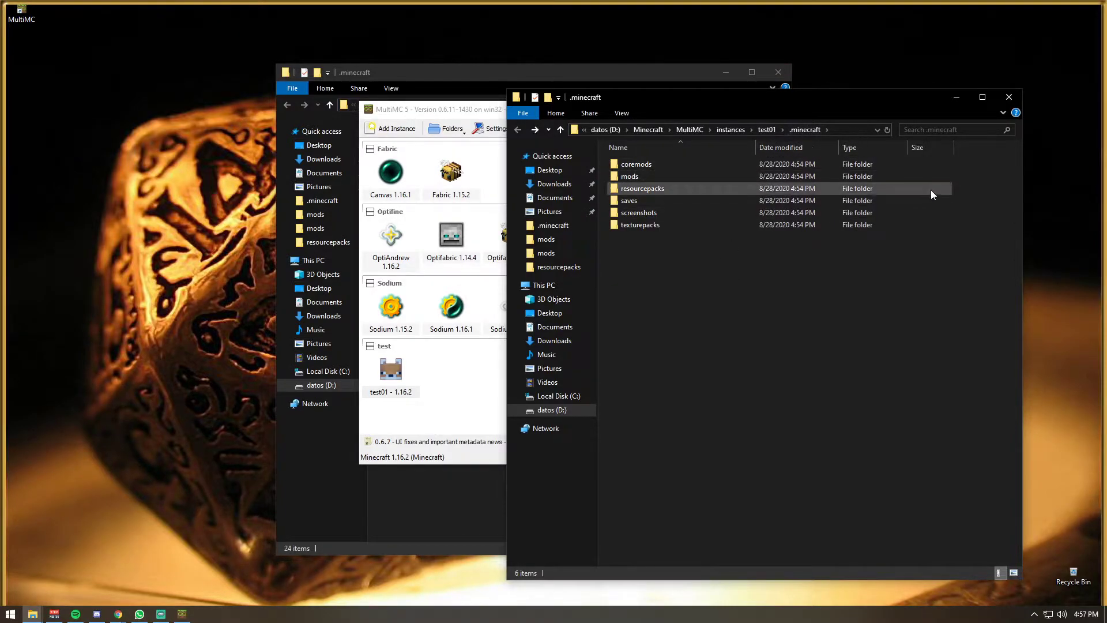
Move the MultiMC window away from the test01 folder window and minimise it
left_click(471, 112)
left_click_drag(563, 115, 423, 117)
left_click(870, 254)
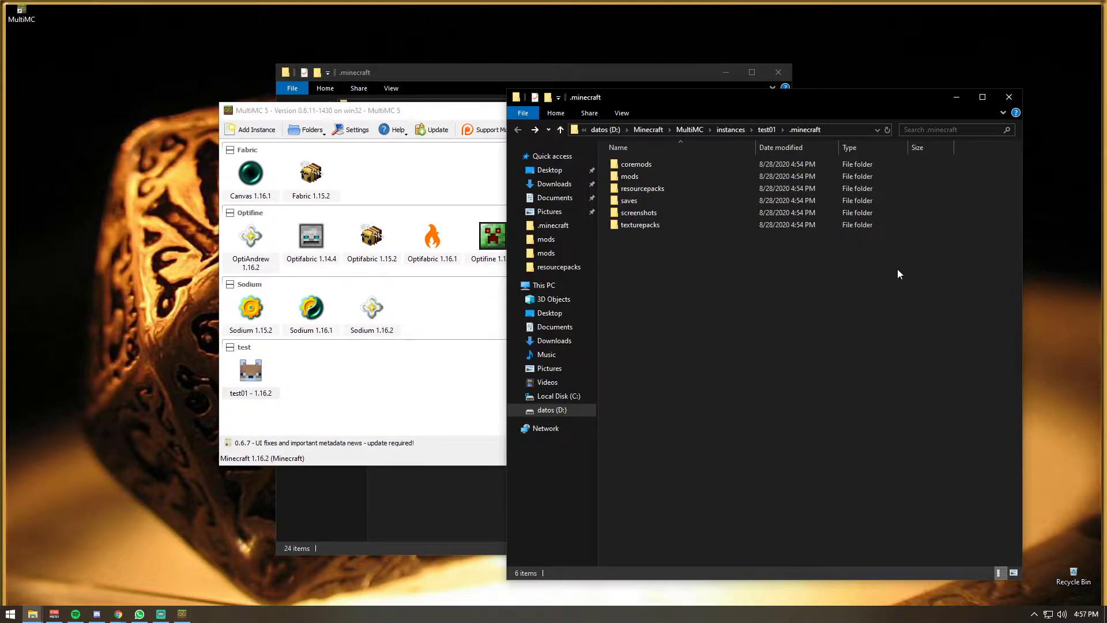
left_click(421, 409)
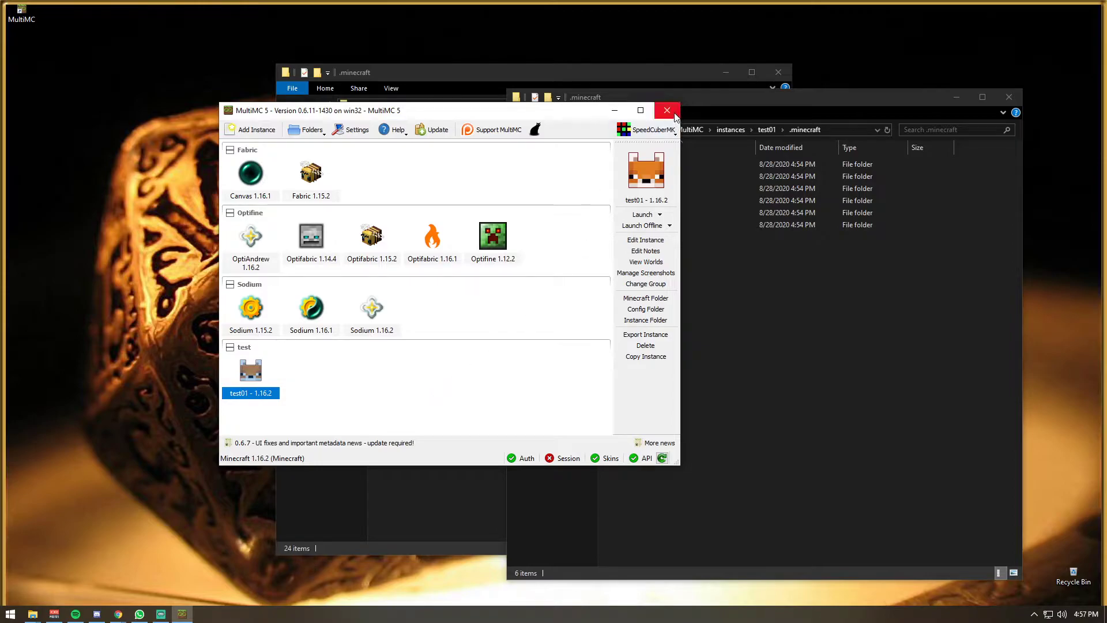
left_click(745, 240)
left_click(440, 112)
left_click(613, 110)
Arrange the .minecraft folder windows of the Sodium 1.16.2 and test01 instances side by side
left_click_drag(465, 74, 322, 85)
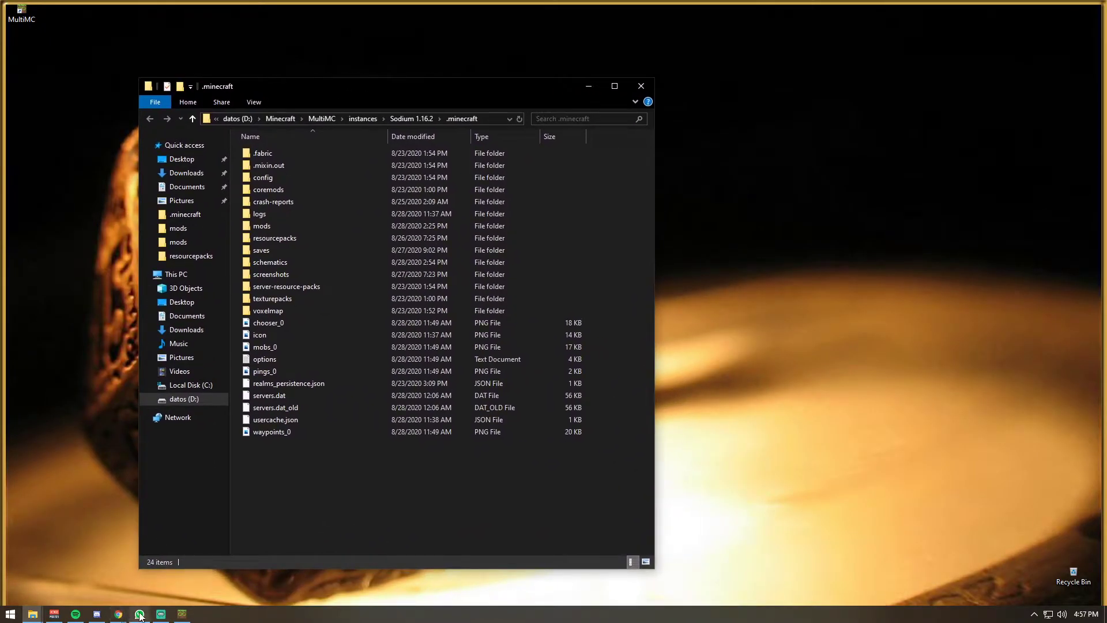
mouse_move(32, 614)
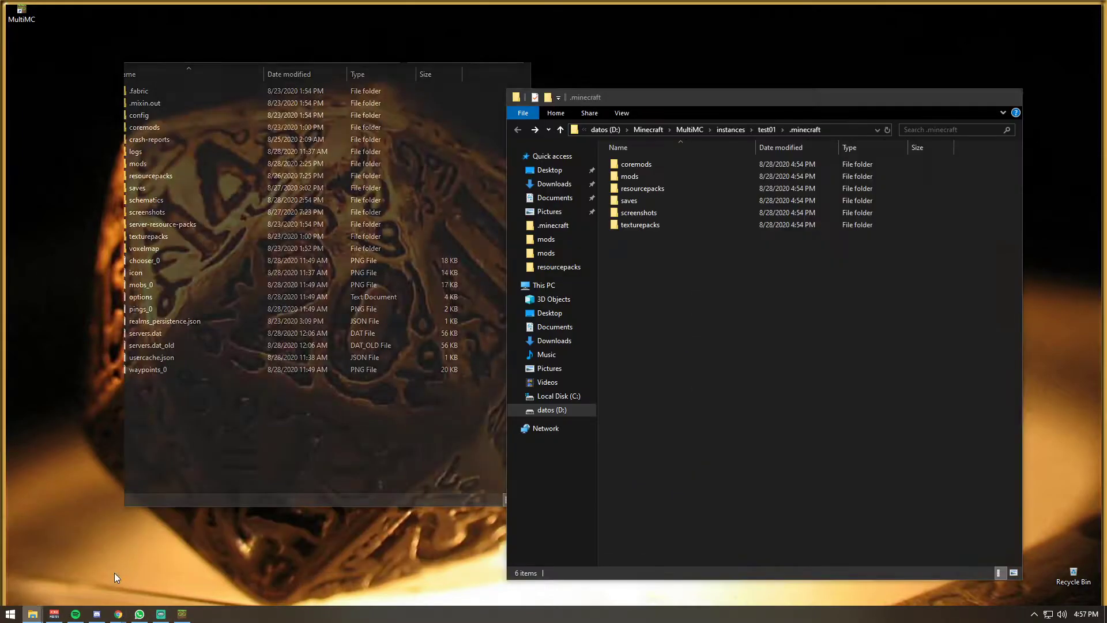
left_click(114, 572)
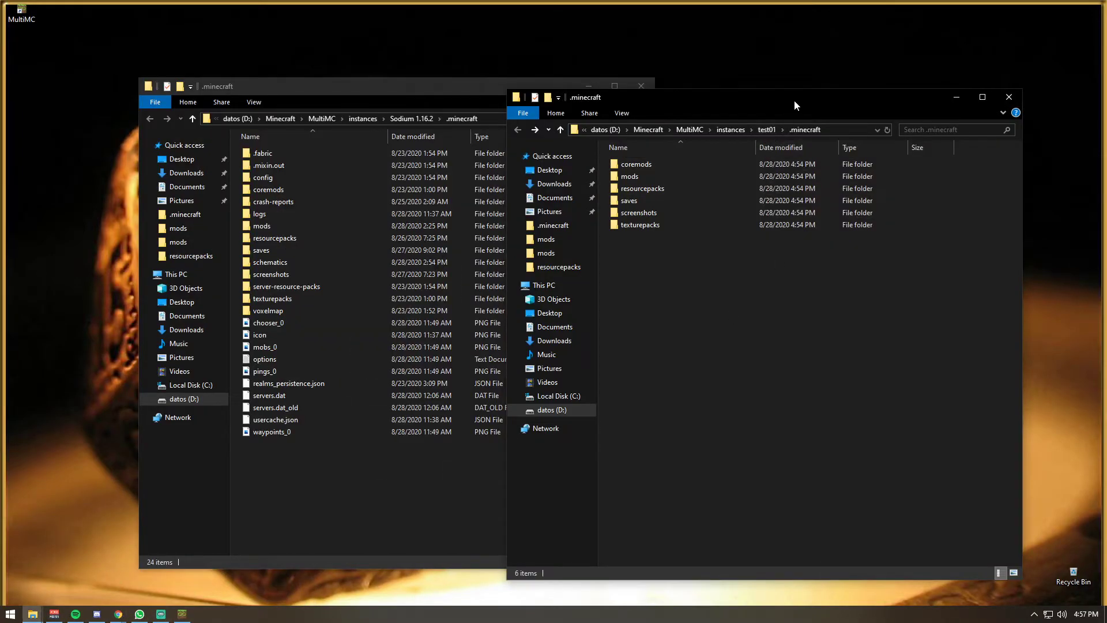
left_click_drag(794, 99, 844, 89)
left_click(161, 612)
left_click(100, 614)
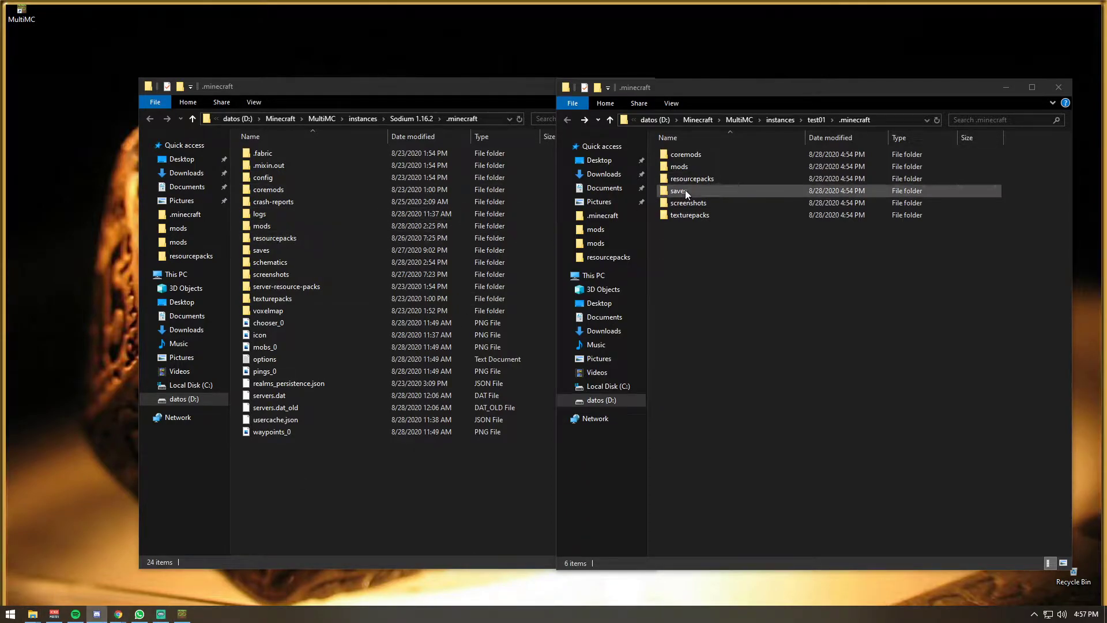
left_click_drag(848, 94, 801, 84)
left_click_drag(396, 91, 327, 84)
left_click_drag(800, 85, 826, 84)
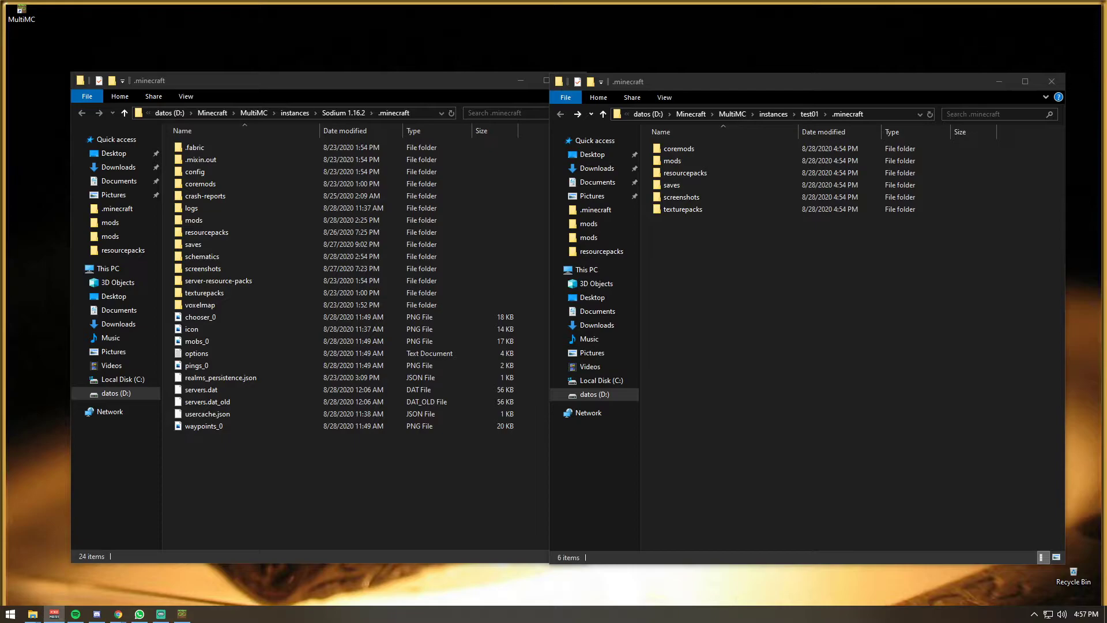
Bring the Sodium 1.16.2 .minecraft window to the front, shift it slightly, and look through its config folder before returning
key("alt+Tab")
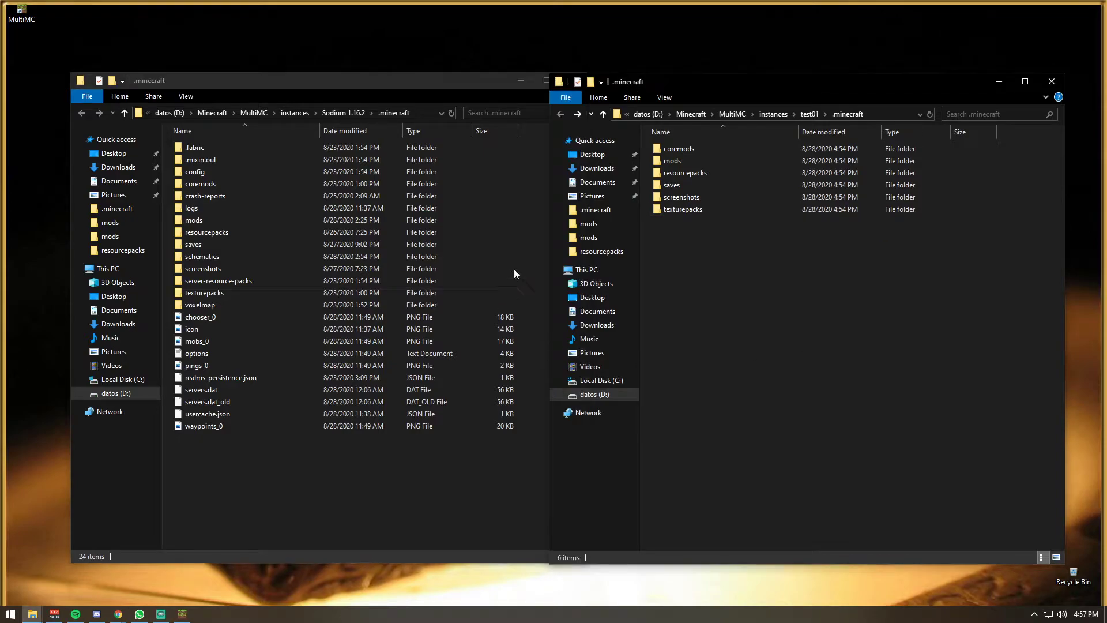
left_click(277, 476)
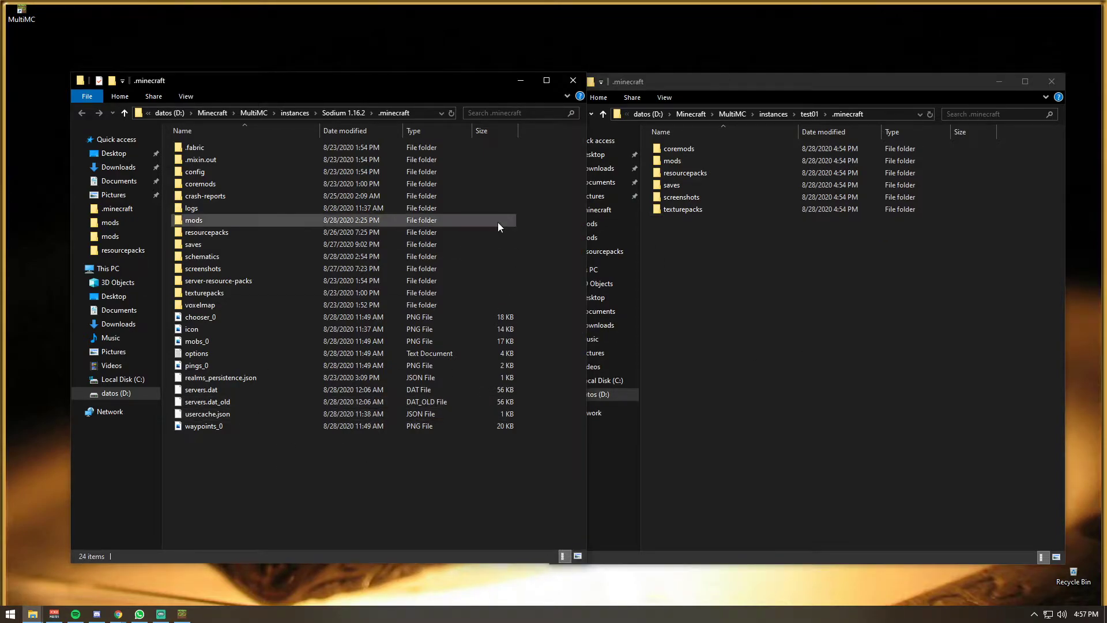
mouse_move(465, 82)
left_mouse_down()
mouse_move(427, 89)
mouse_move(452, 80)
left_mouse_up()
left_click(251, 168)
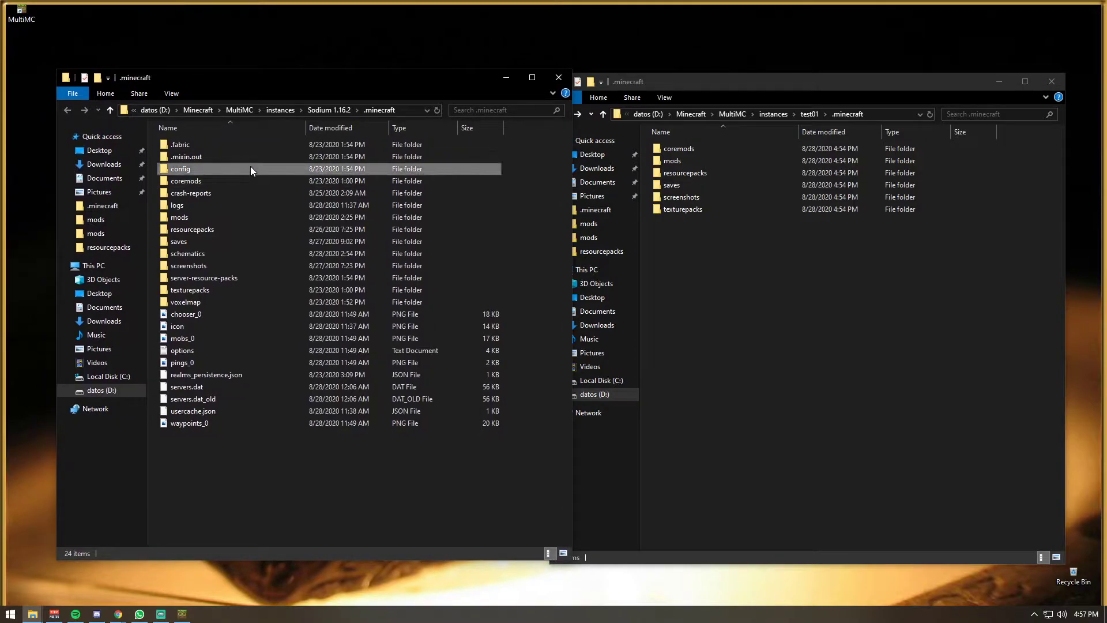
double_click(192, 169)
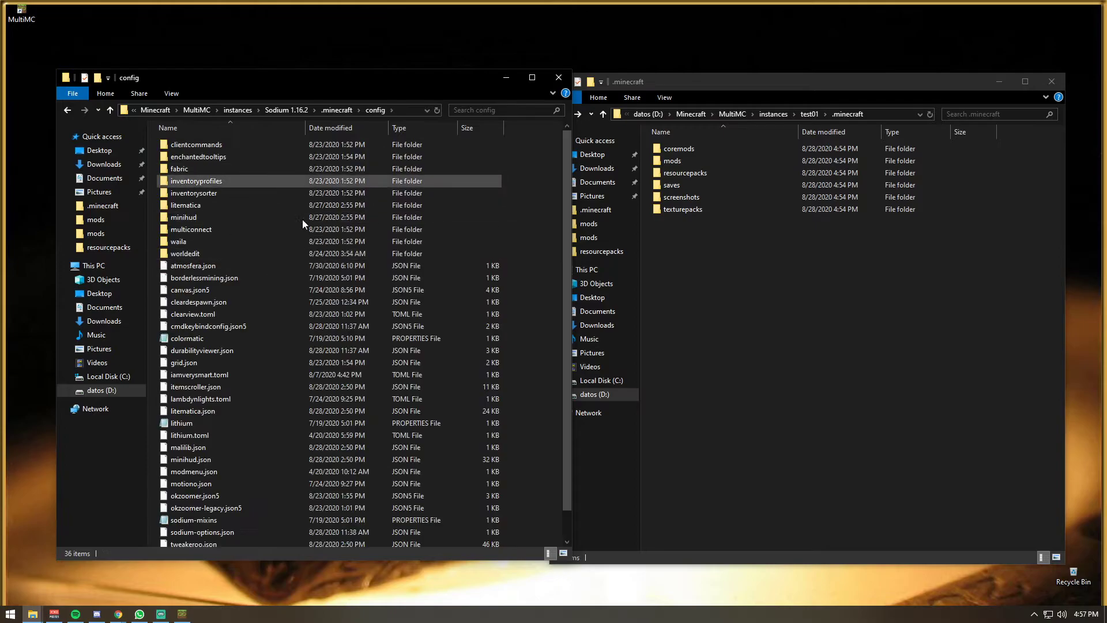
scroll(305, 216, "down", 1)
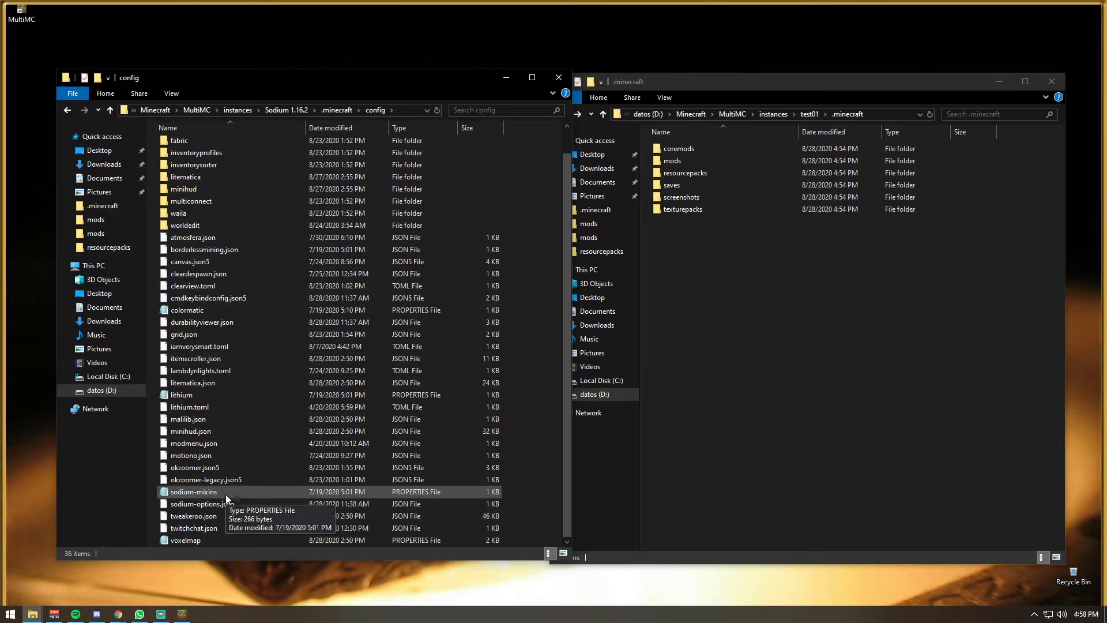
scroll(244, 329, "up", 1)
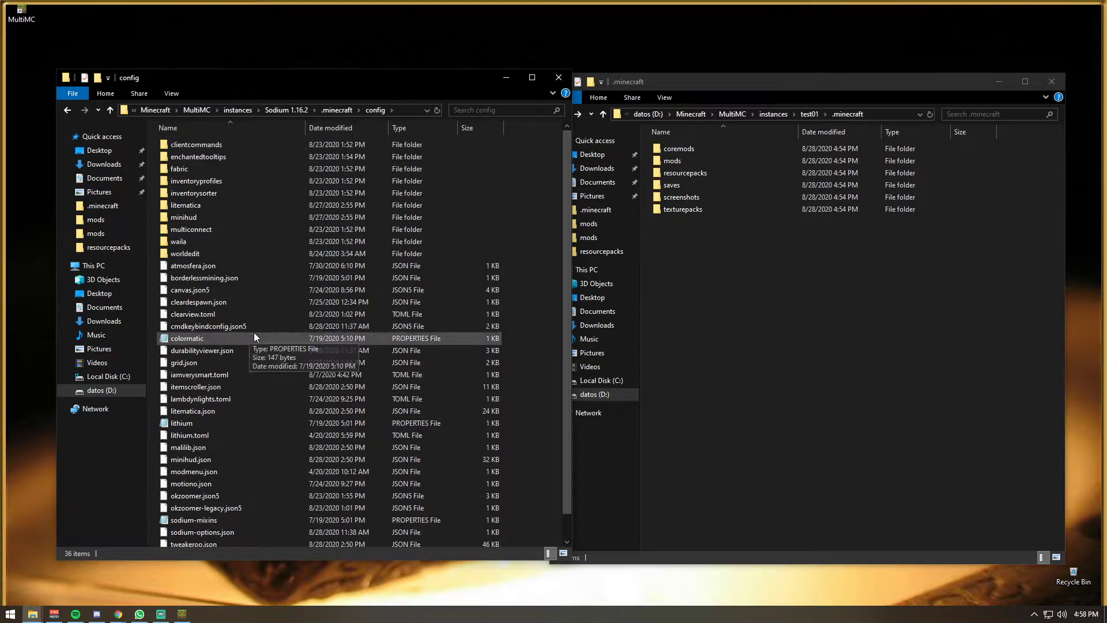
scroll(254, 340, "down", 1)
key("alt+Left")
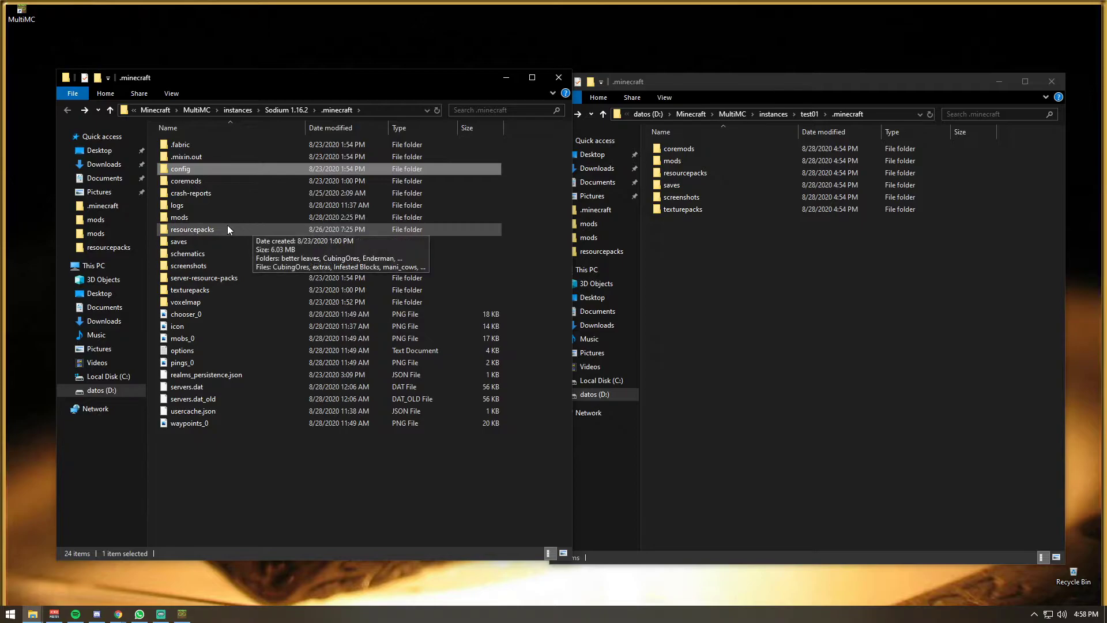
Look into the saves and screenshots folders of the Sodium 1.16.2 instance, returning to .minecraft after each
double_click(254, 245)
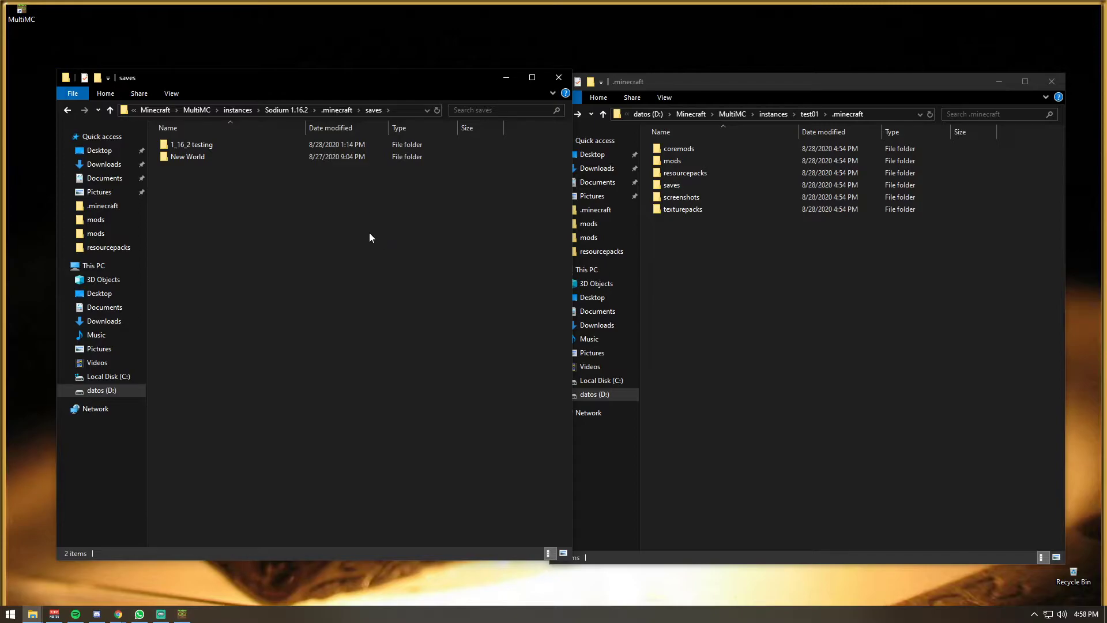
key("alt+Left")
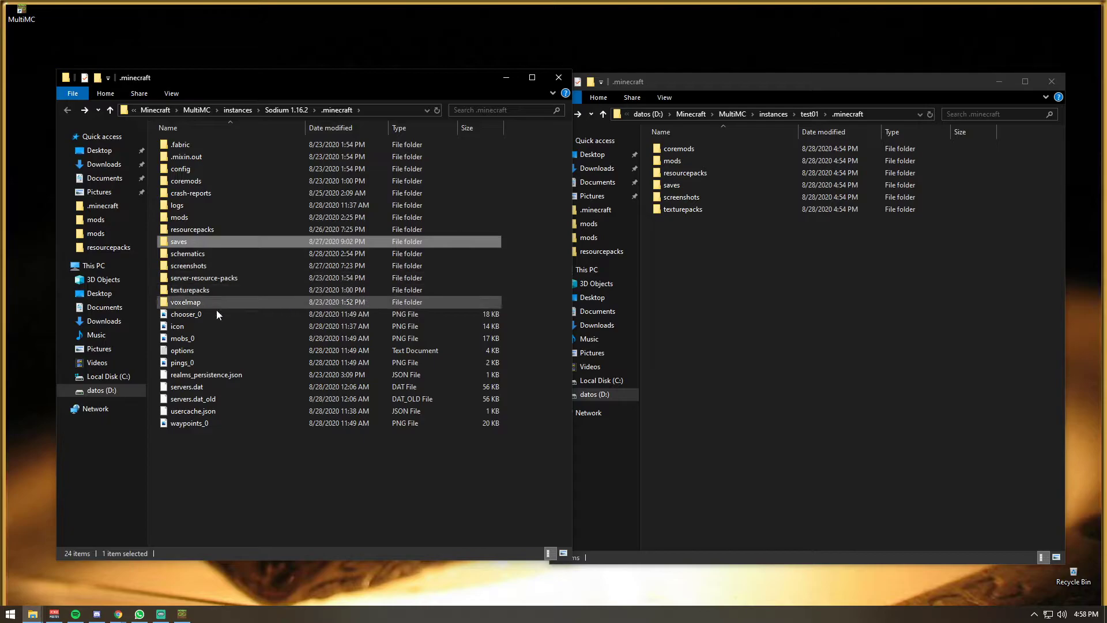
double_click(225, 265)
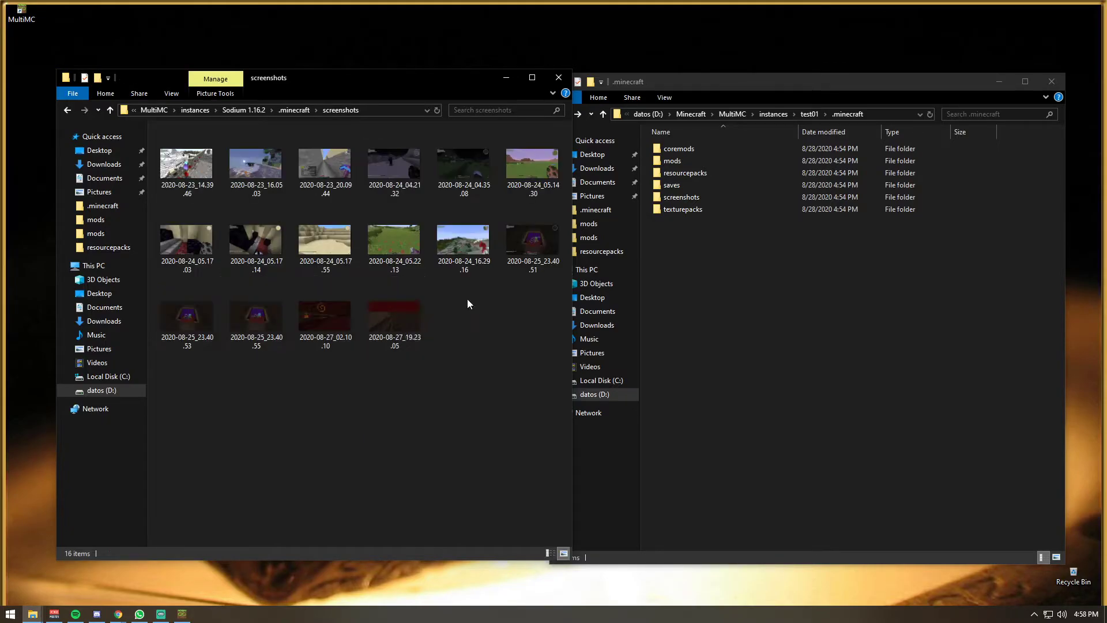
key("alt+Left")
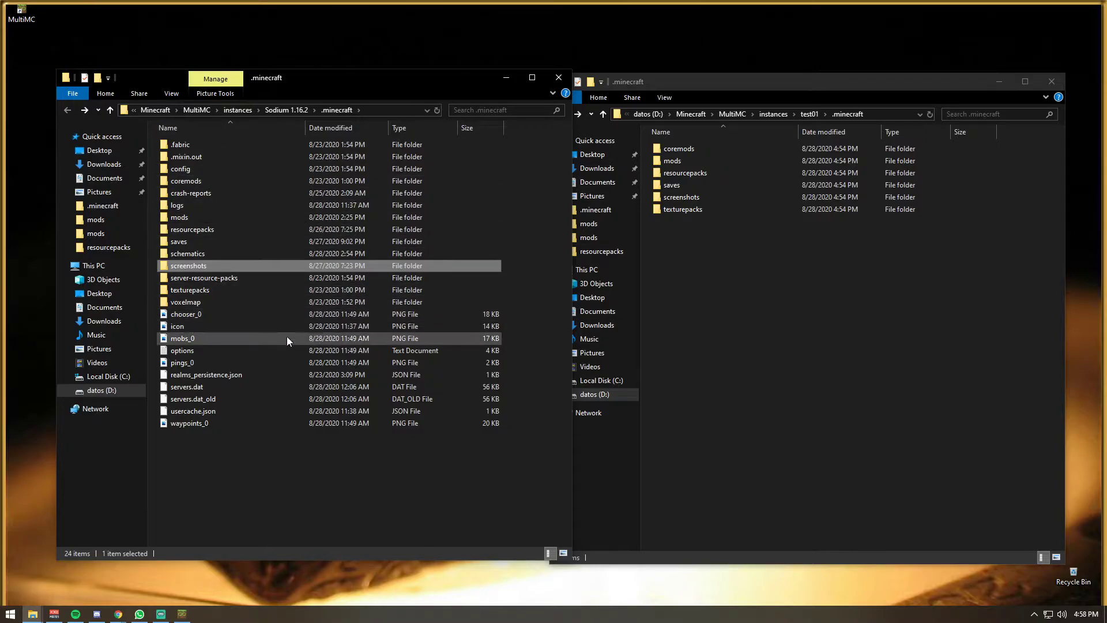
Copy the options text file and the config folder from the Sodium 1.16.2 .minecraft folder into test01's .minecraft folder
left_click(247, 354)
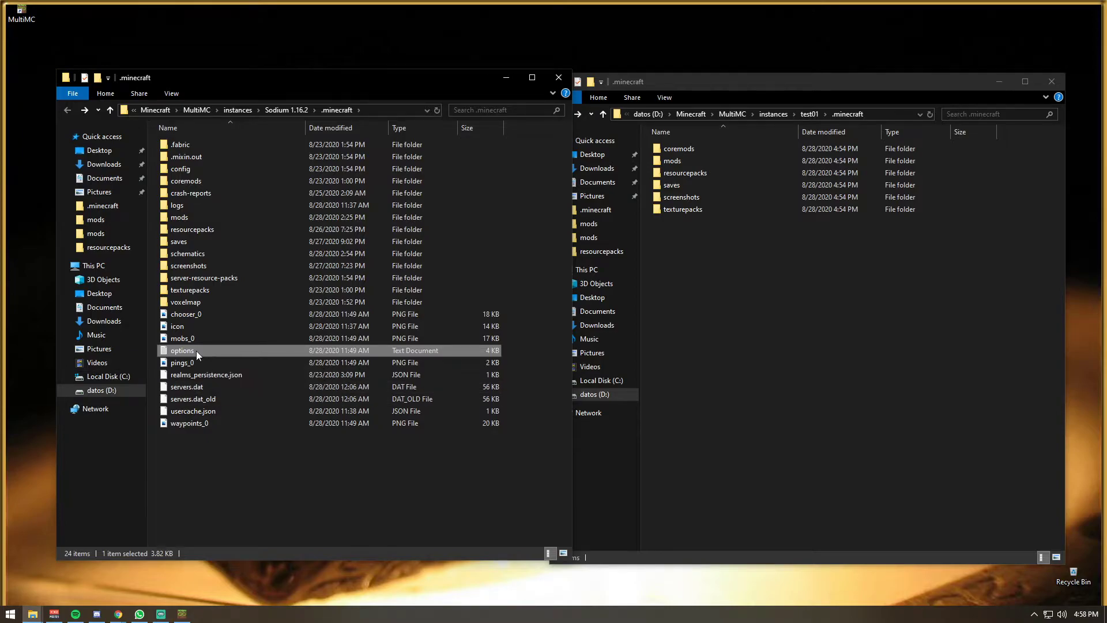
left_click_drag(198, 351, 829, 333)
left_click(879, 369)
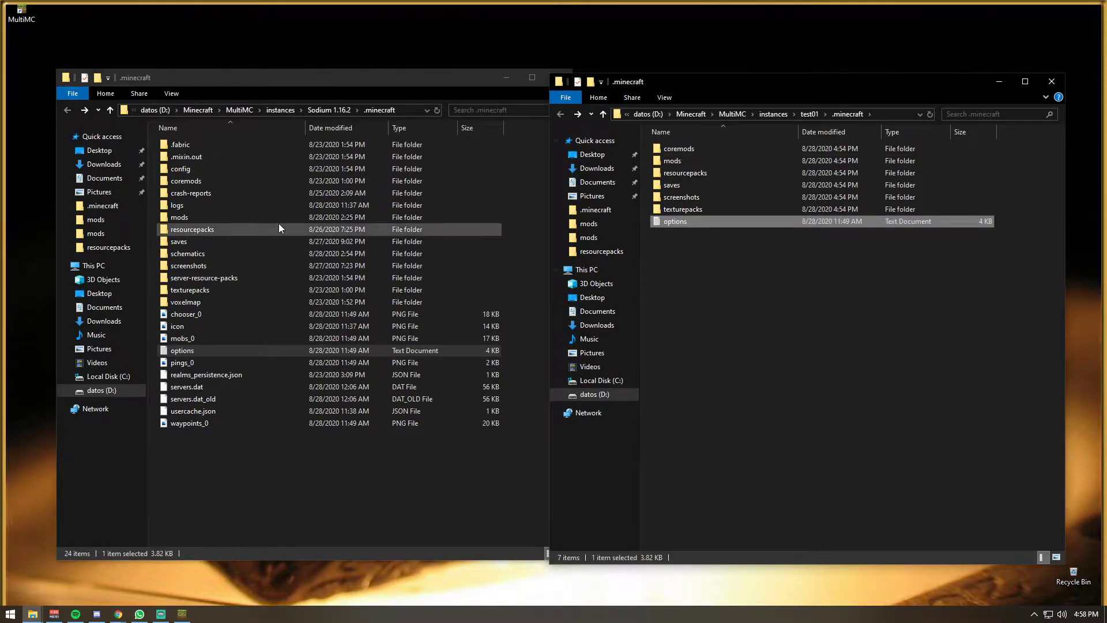
left_click(208, 168)
left_click_drag(189, 170, 885, 306)
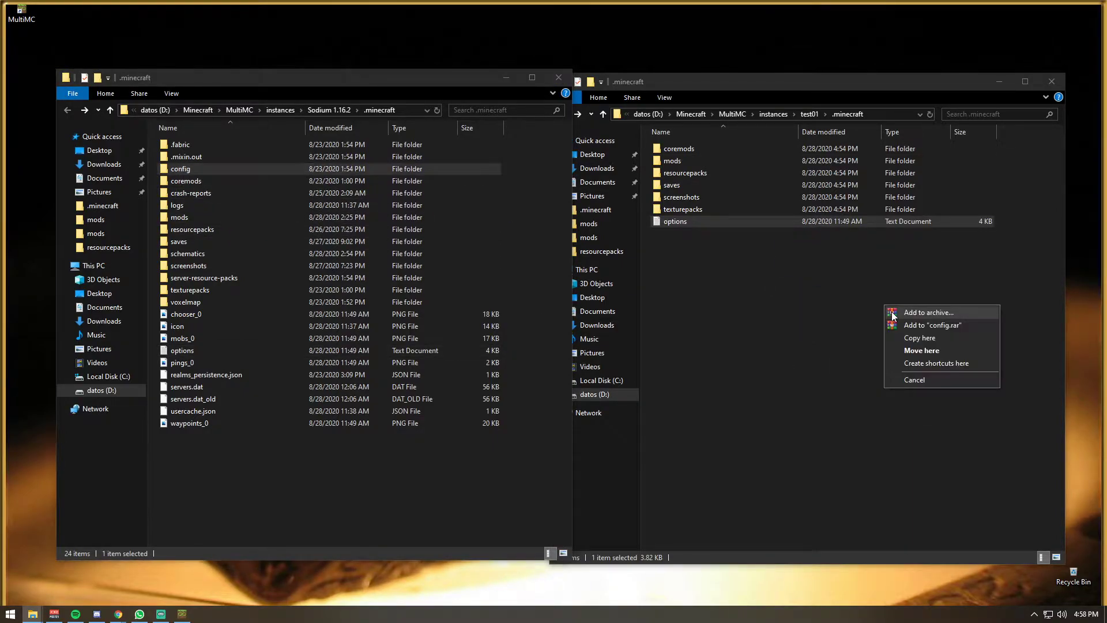
left_click(947, 342)
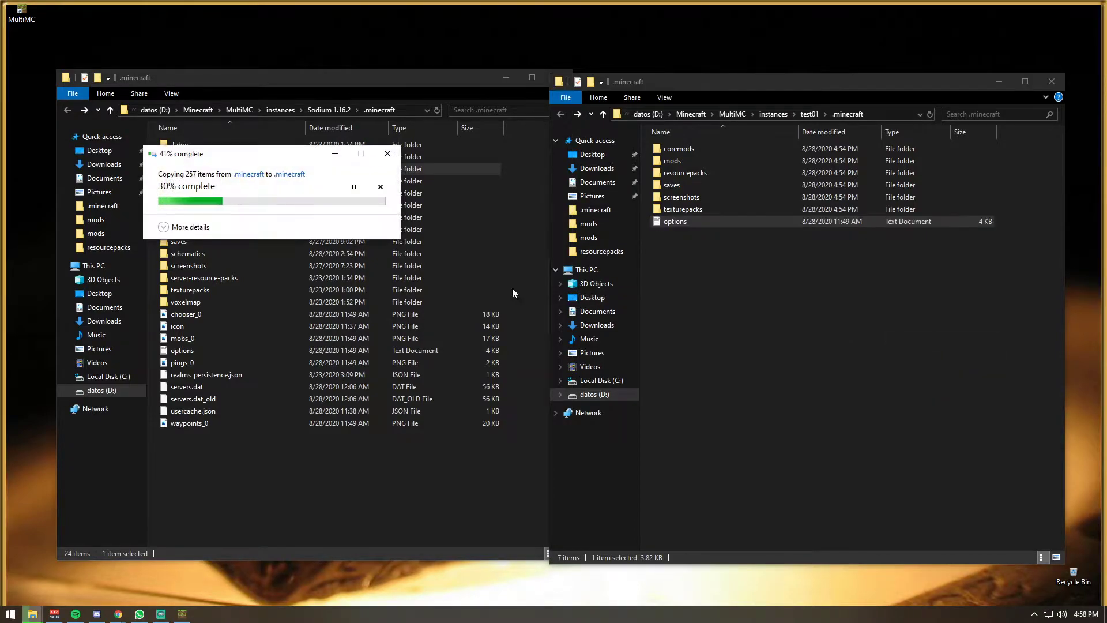
Copy the voxelmap and resourcepacks folders from the Sodium 1.16.2 instance into test01's .minecraft folder
left_click(204, 304)
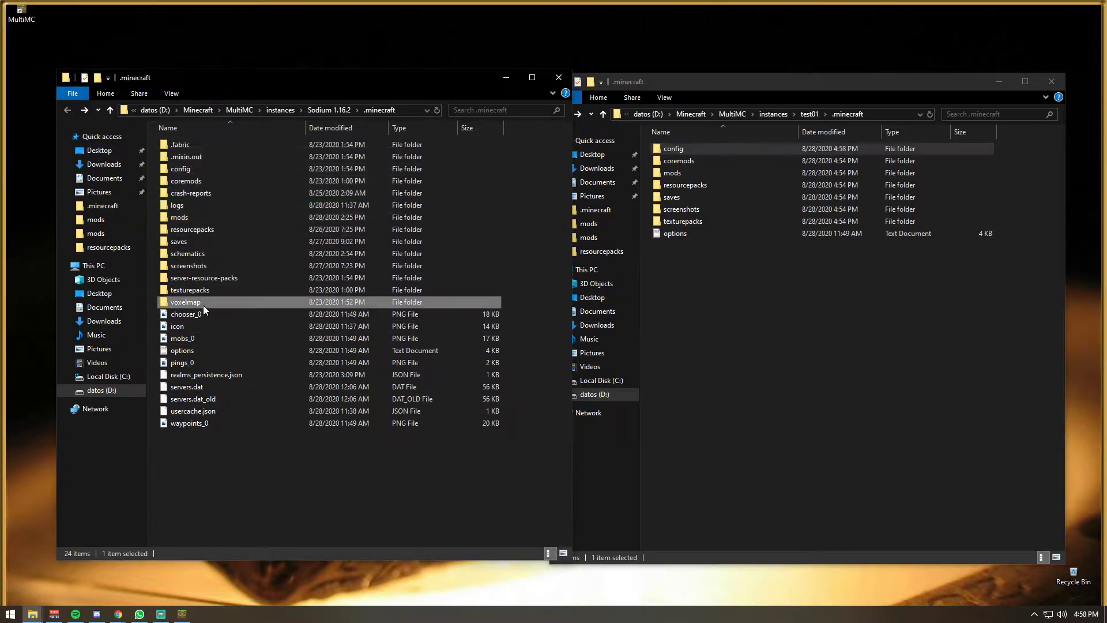
left_click_drag(216, 309, 808, 369)
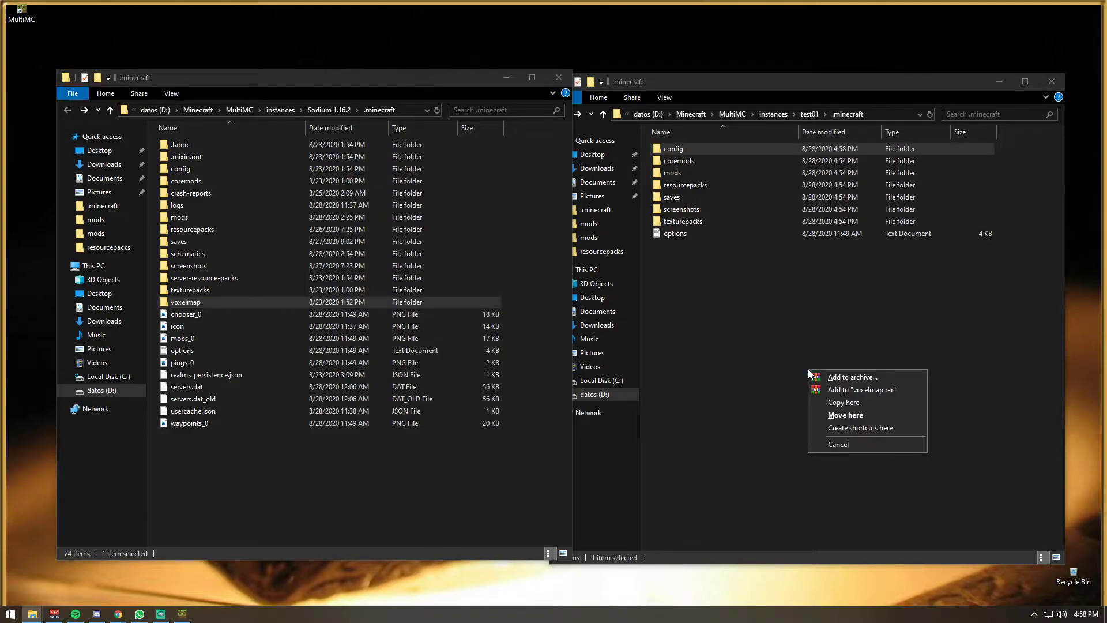
left_click(843, 402)
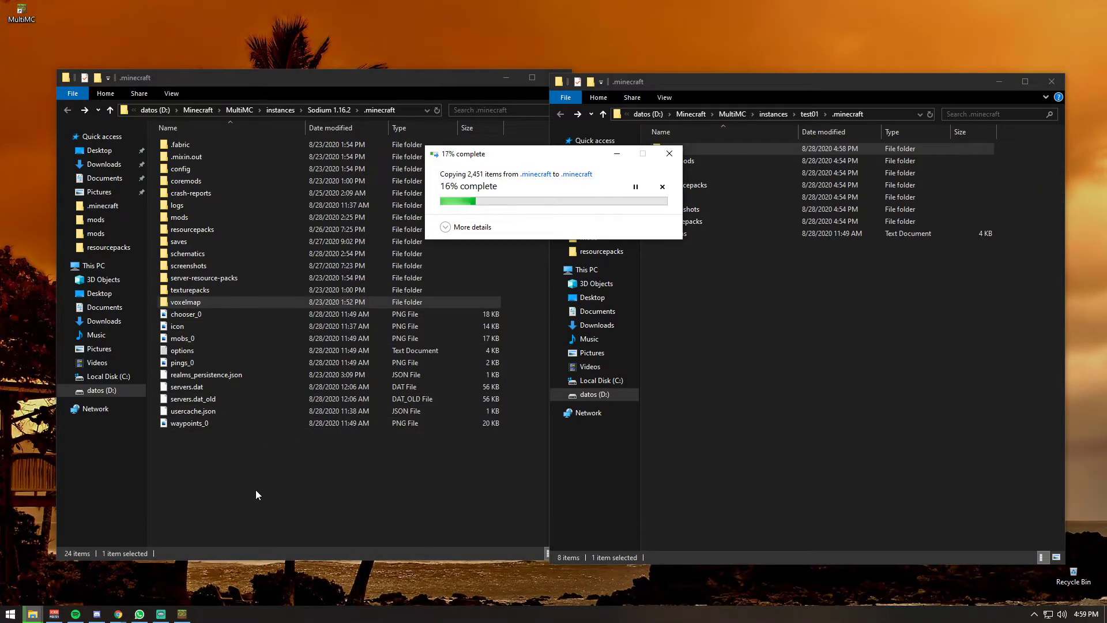
left_click(251, 506)
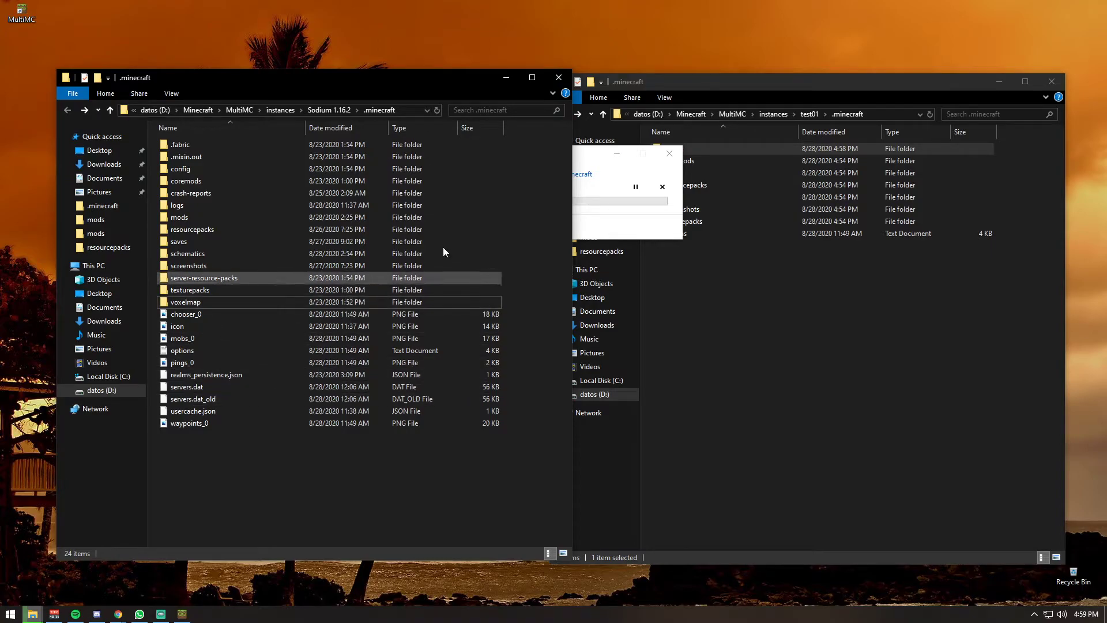
left_click(220, 229)
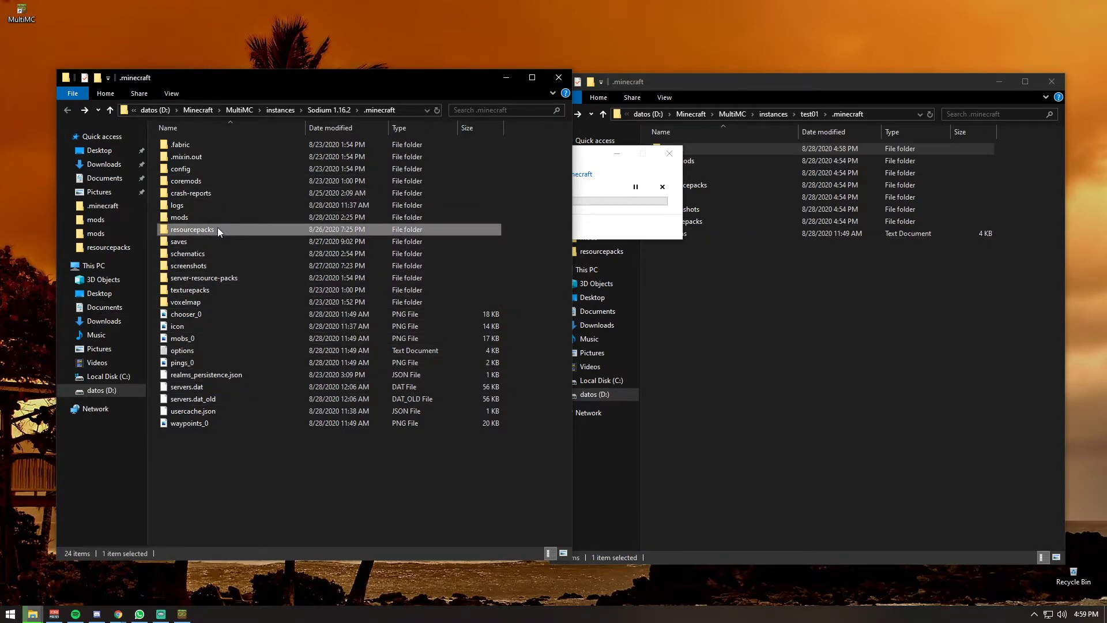
left_click_drag(215, 229, 845, 352)
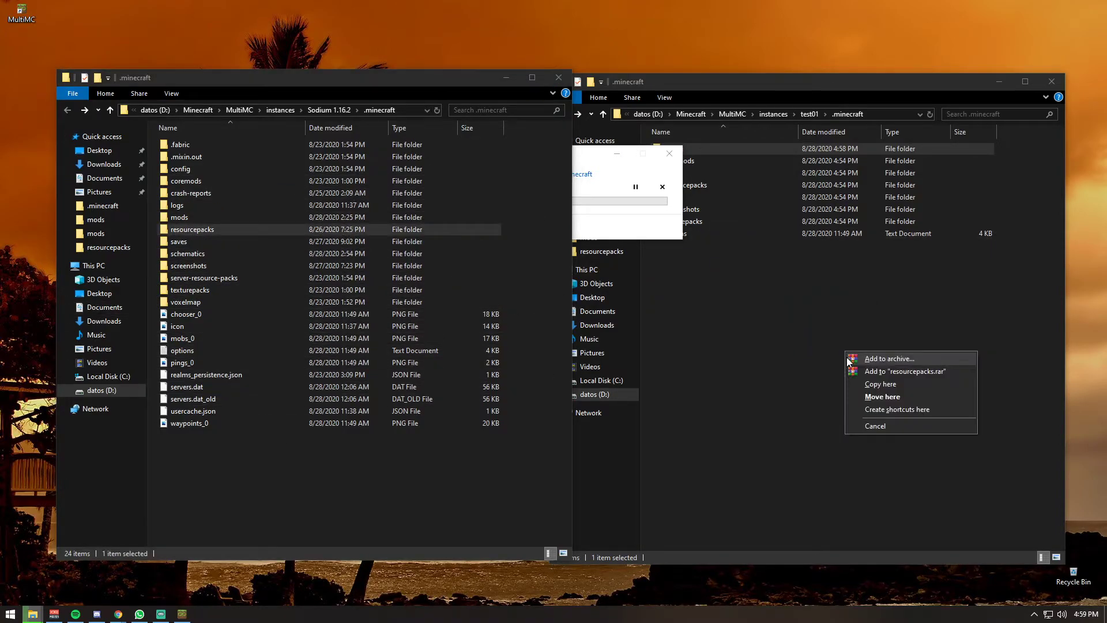
left_click(895, 385)
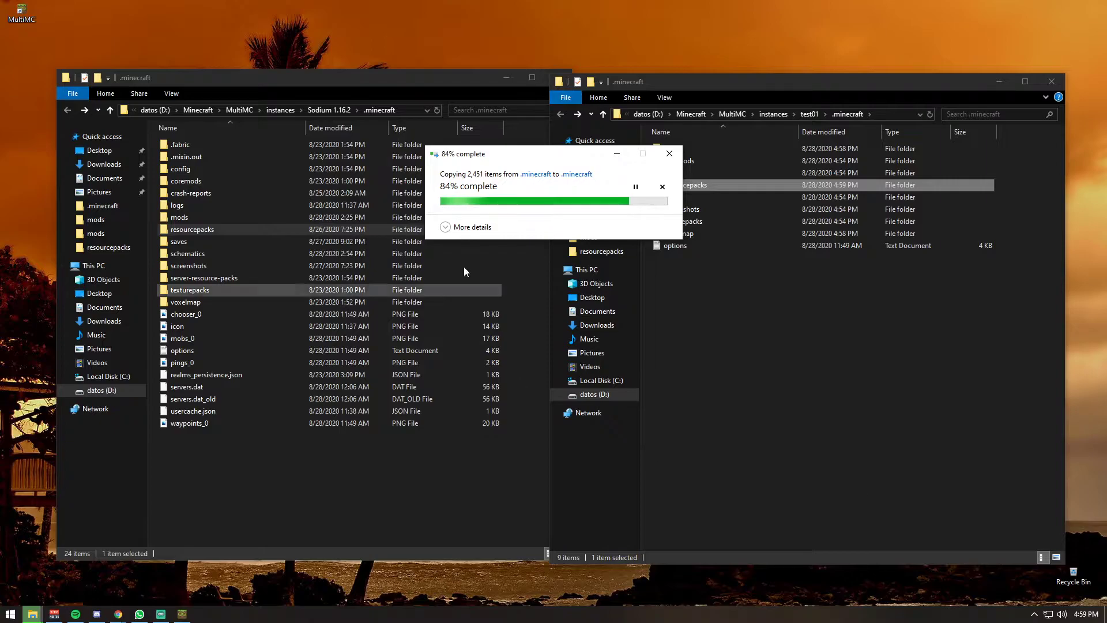
Copy the servers.dat file from the Sodium 1.16.2 instance into test01's .minecraft folder
left_click(208, 387)
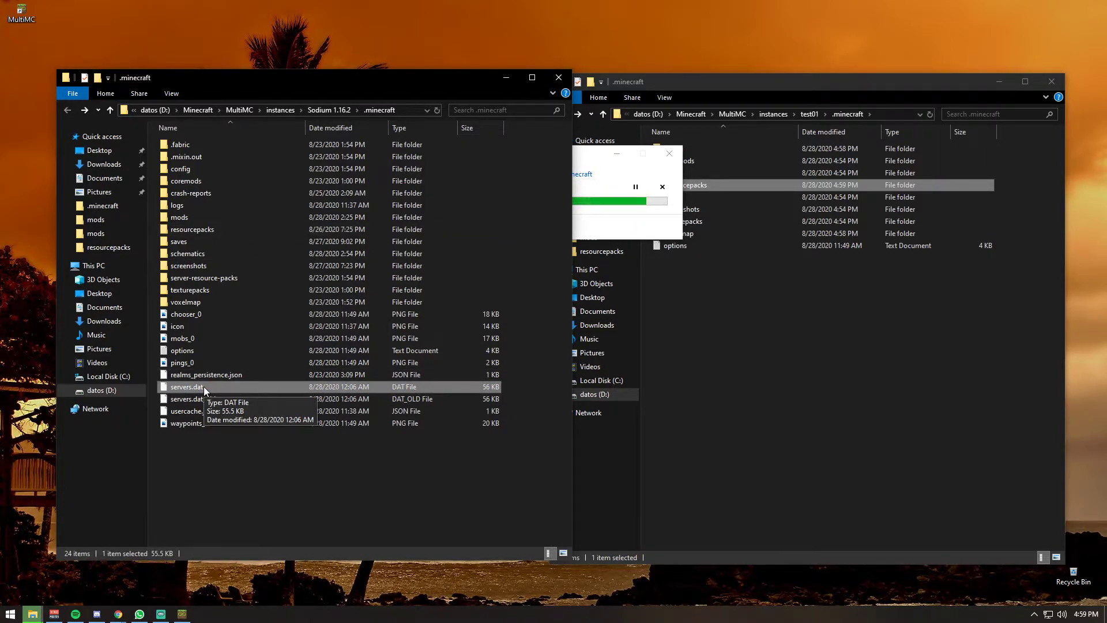
left_click_drag(203, 387, 817, 396)
left_click(873, 427)
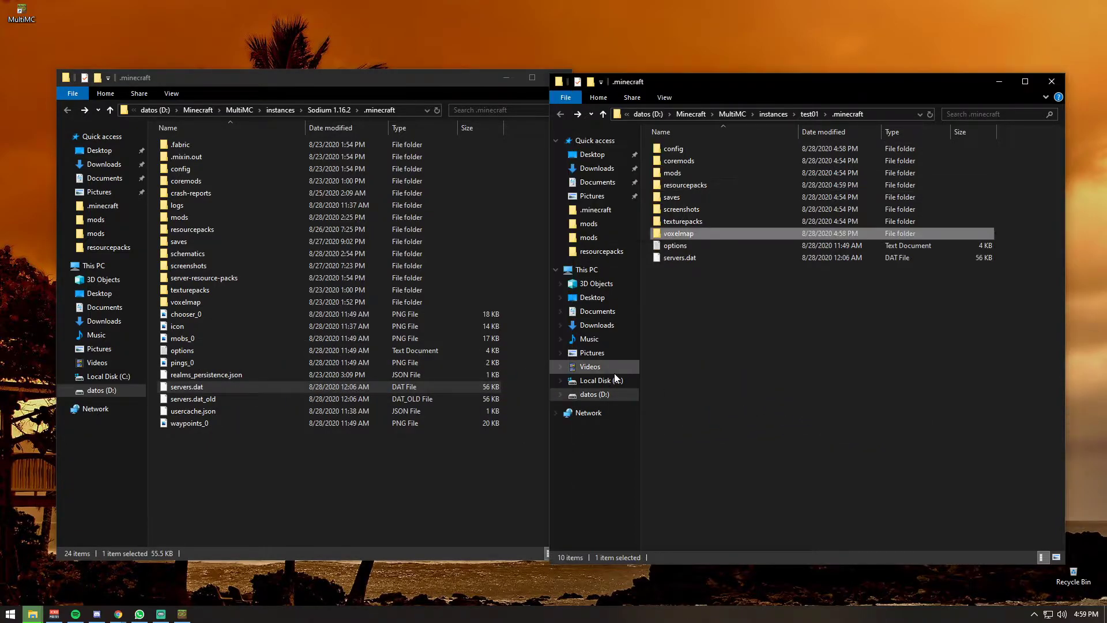
left_click(228, 388)
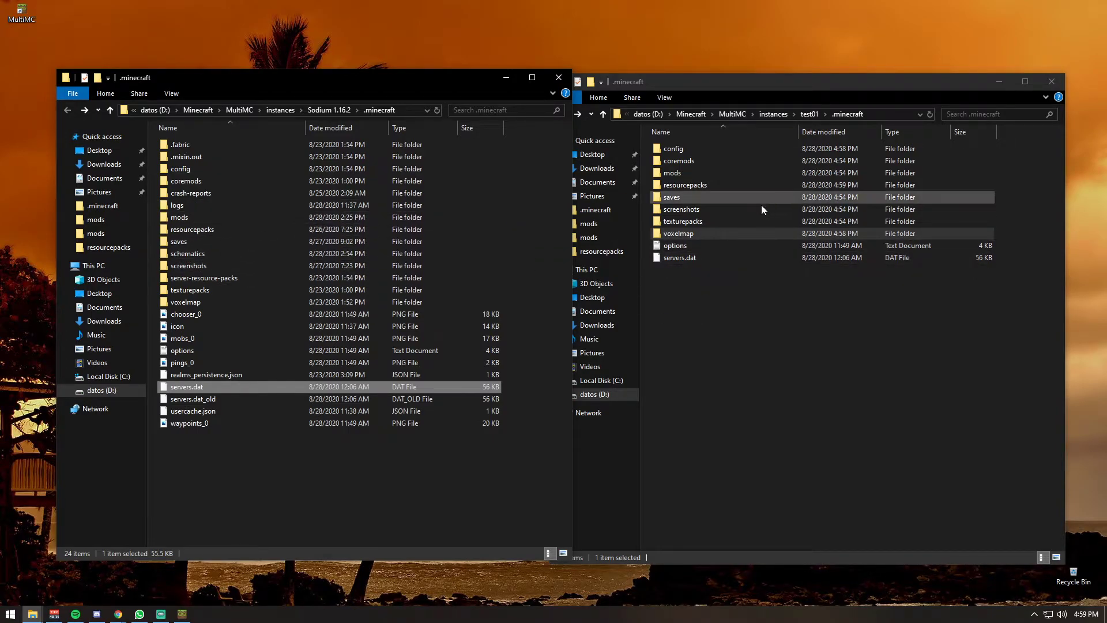
Open the mods folder of both instances and copy all mod files from Sodium 1.16.2 into test01's mods folder
double_click(725, 173)
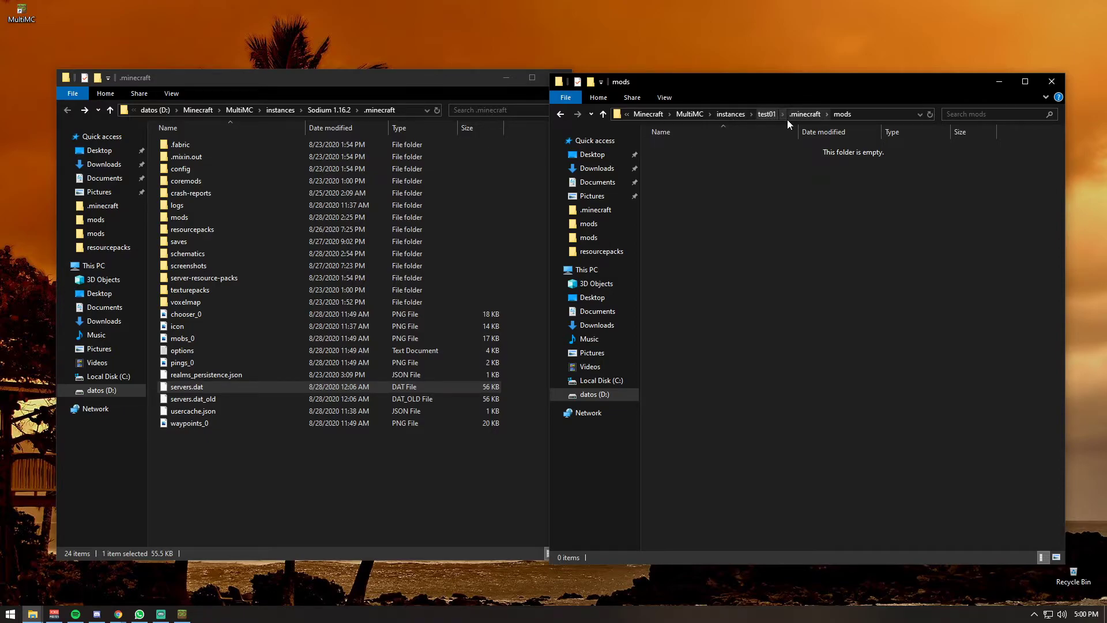
double_click(195, 216)
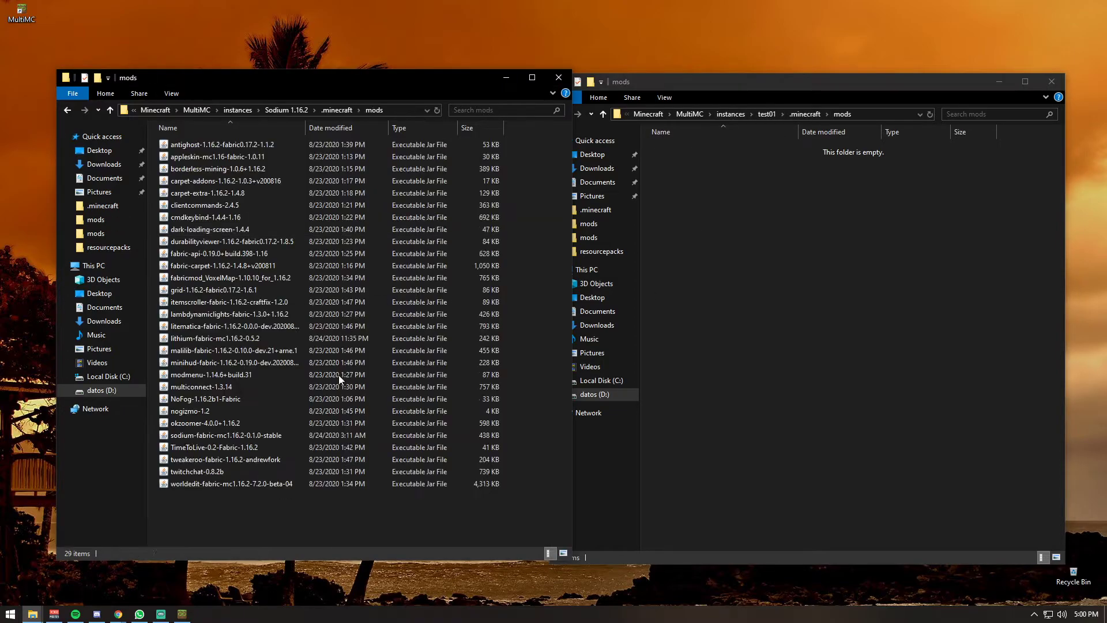
left_click(737, 252)
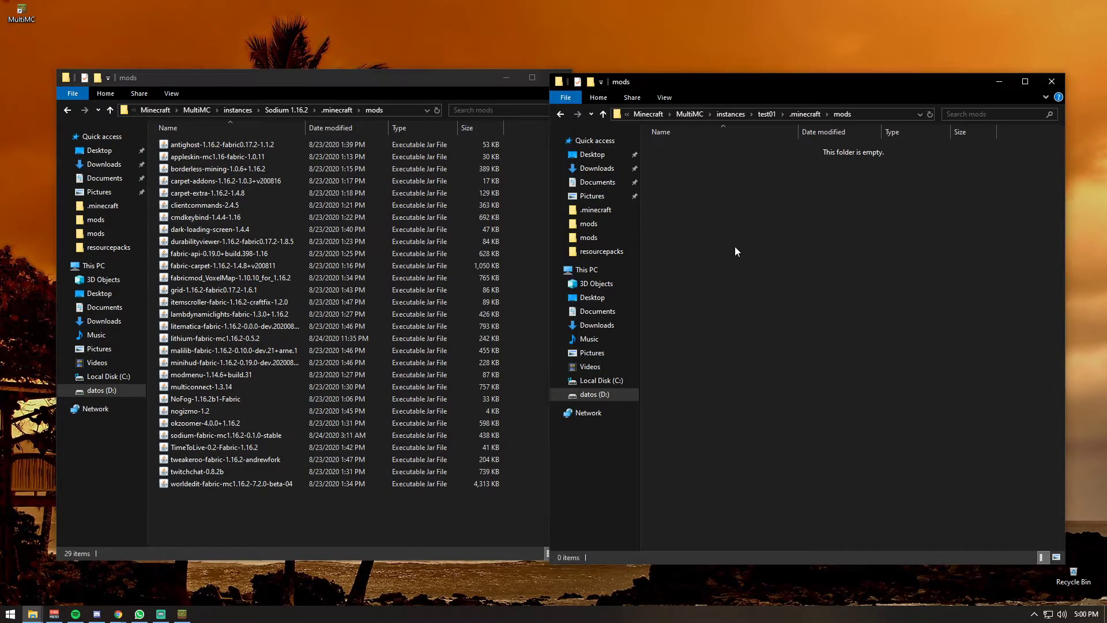
left_click_drag(283, 526, 201, 69)
right_click(837, 283)
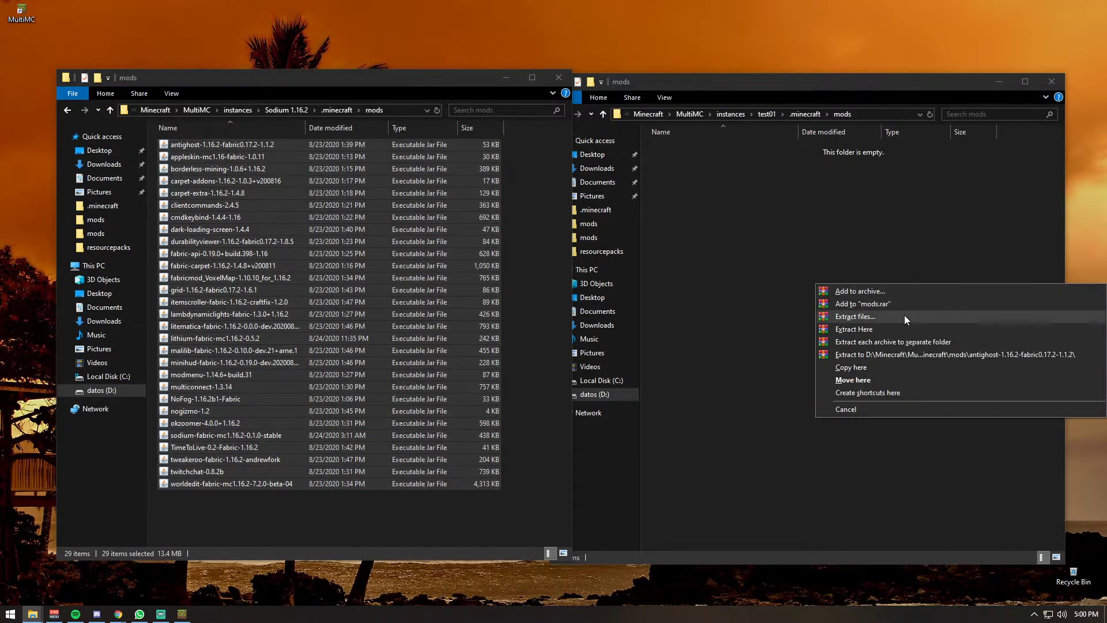
left_click(909, 369)
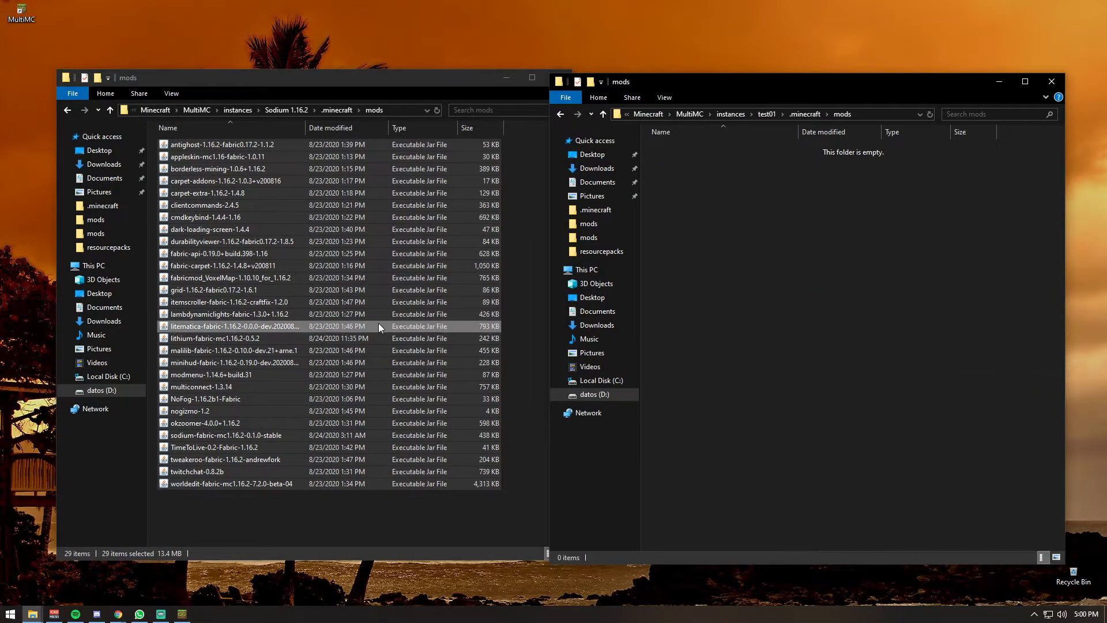
left_click_drag(399, 535, 228, 530)
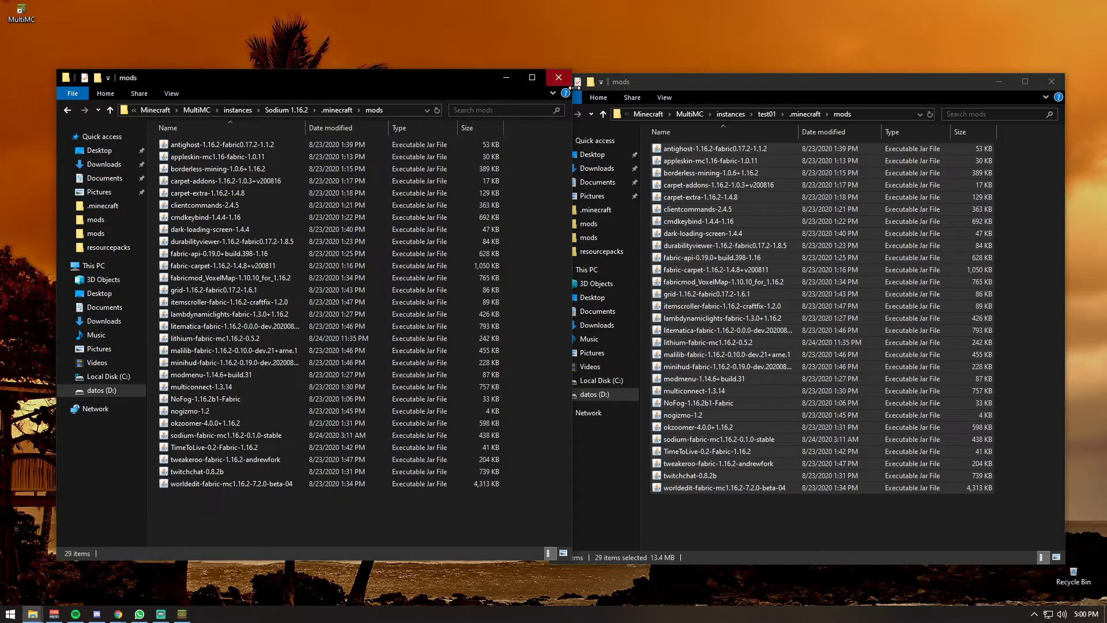
Close both mods folder windows and launch the test01 instance from MultiMC
left_click(560, 78)
left_click(1031, 230)
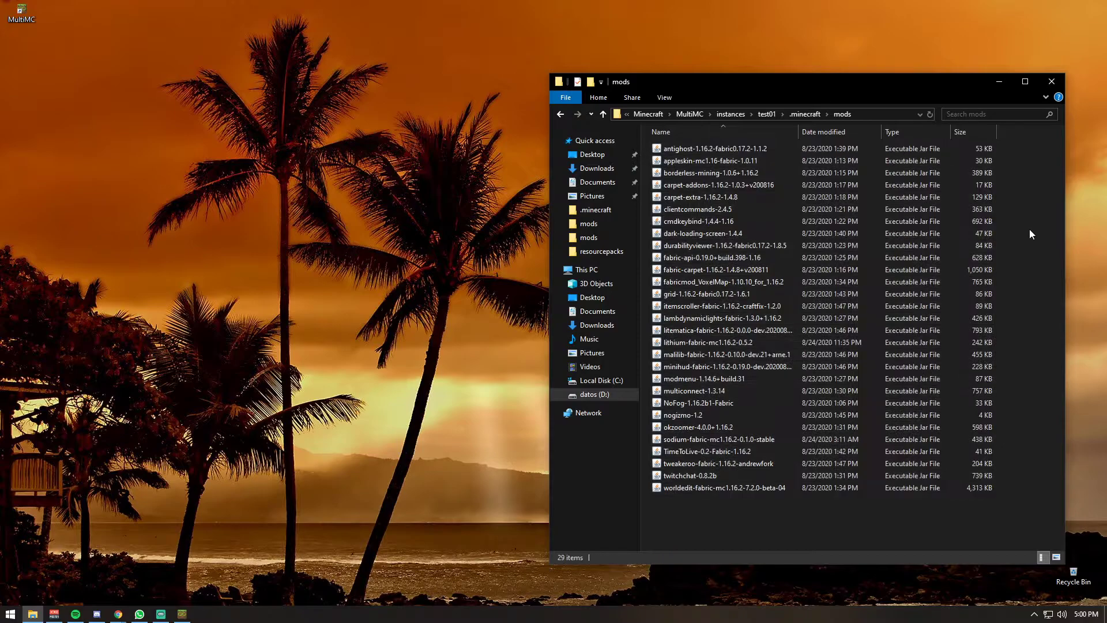
left_click(1050, 81)
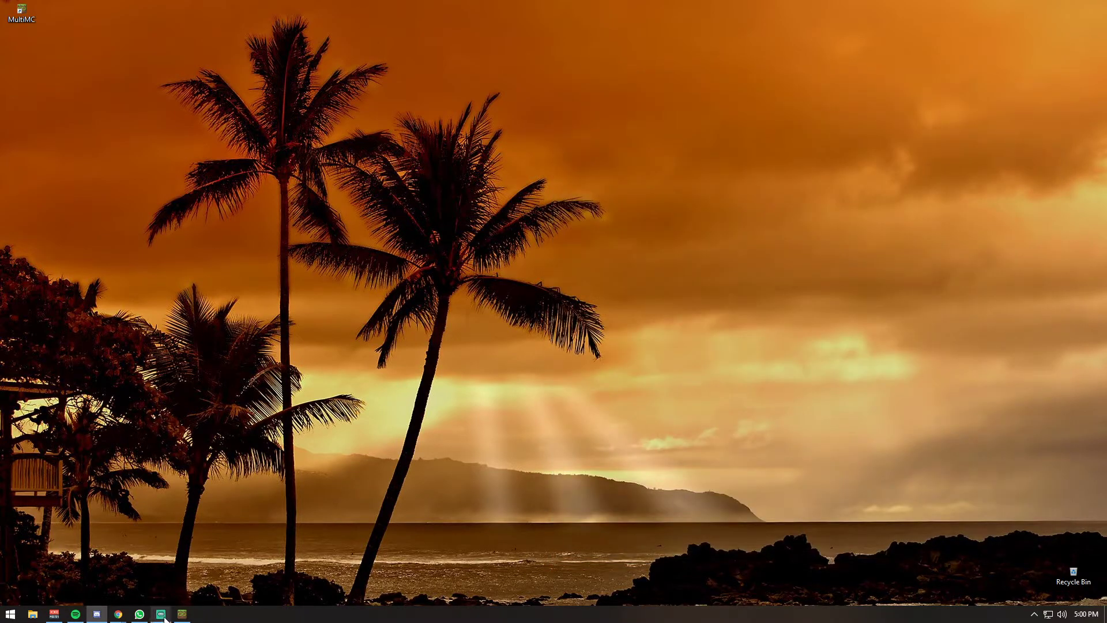
left_click(182, 615)
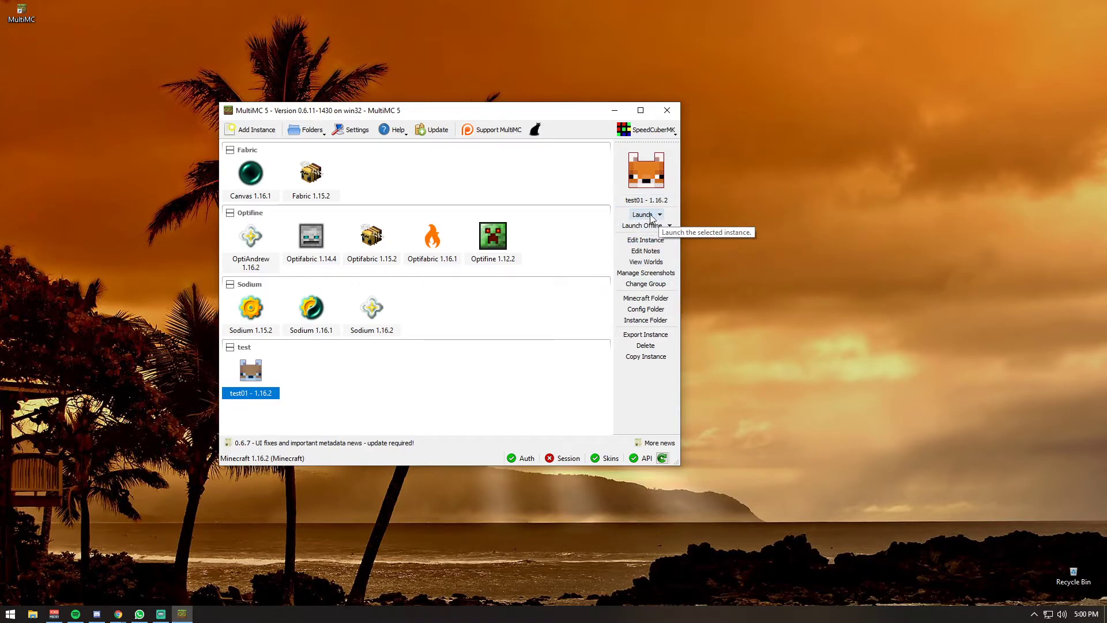
double_click(250, 373)
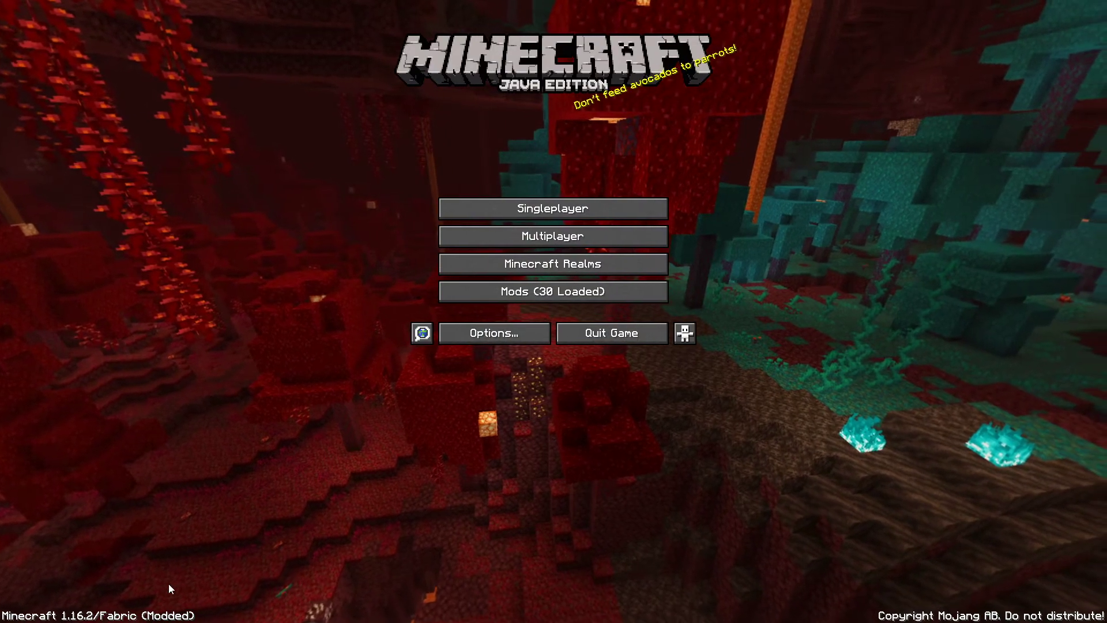
Look through the list of loaded mods and examine Tweakeroo's Tweak Toggles configuration
left_click(552, 291)
scroll(279, 264, "down", 10)
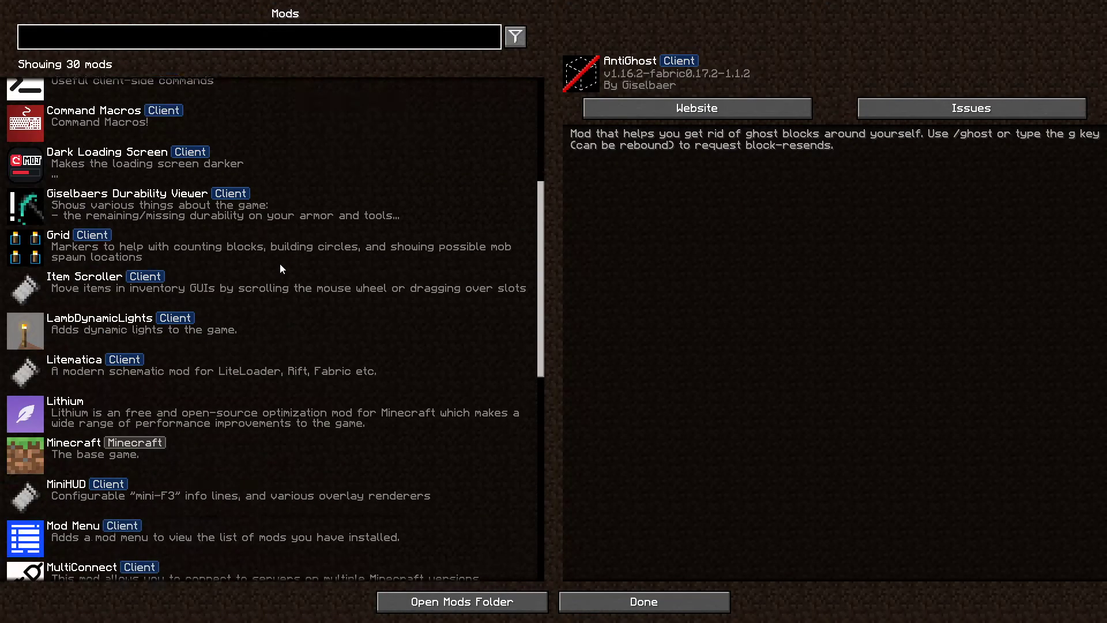
scroll(286, 256, "up", 10)
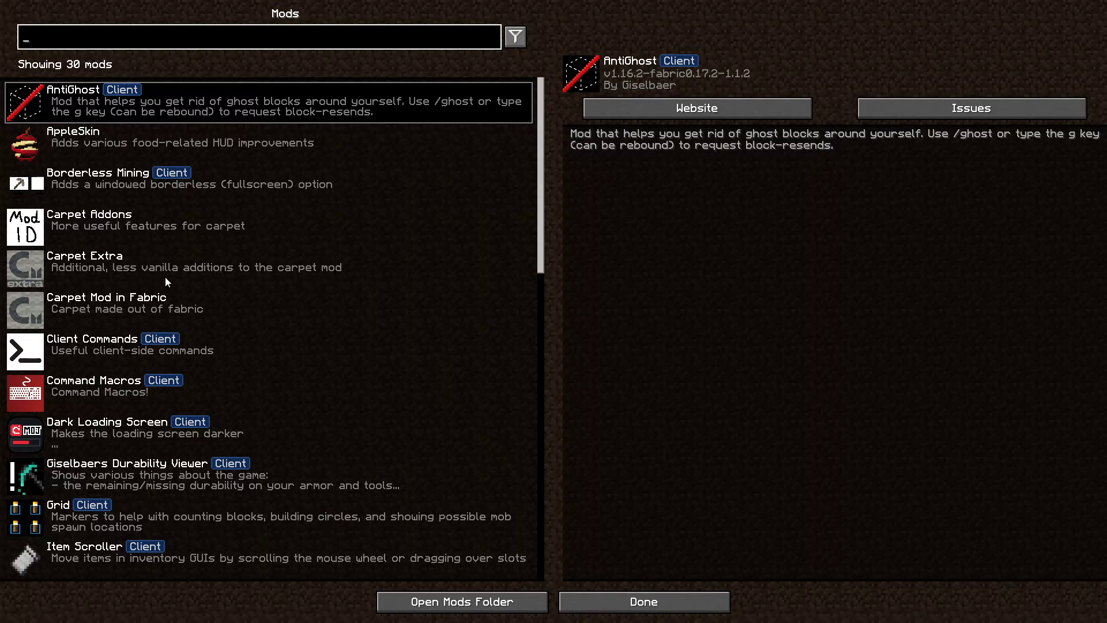
scroll(98, 427, "down", 12)
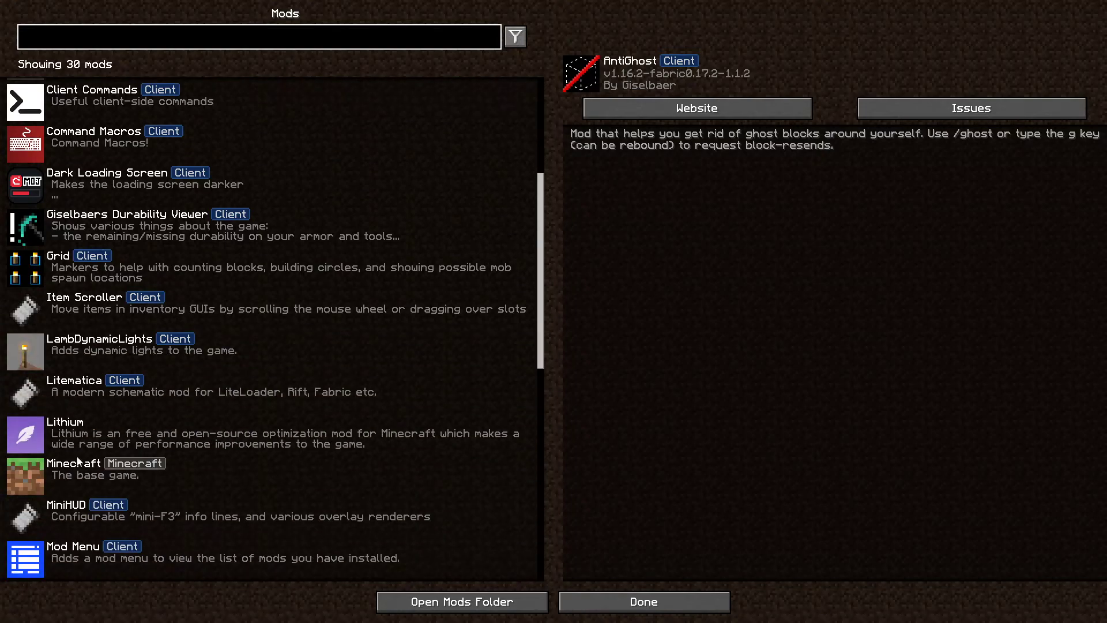
scroll(193, 456, "down", 20)
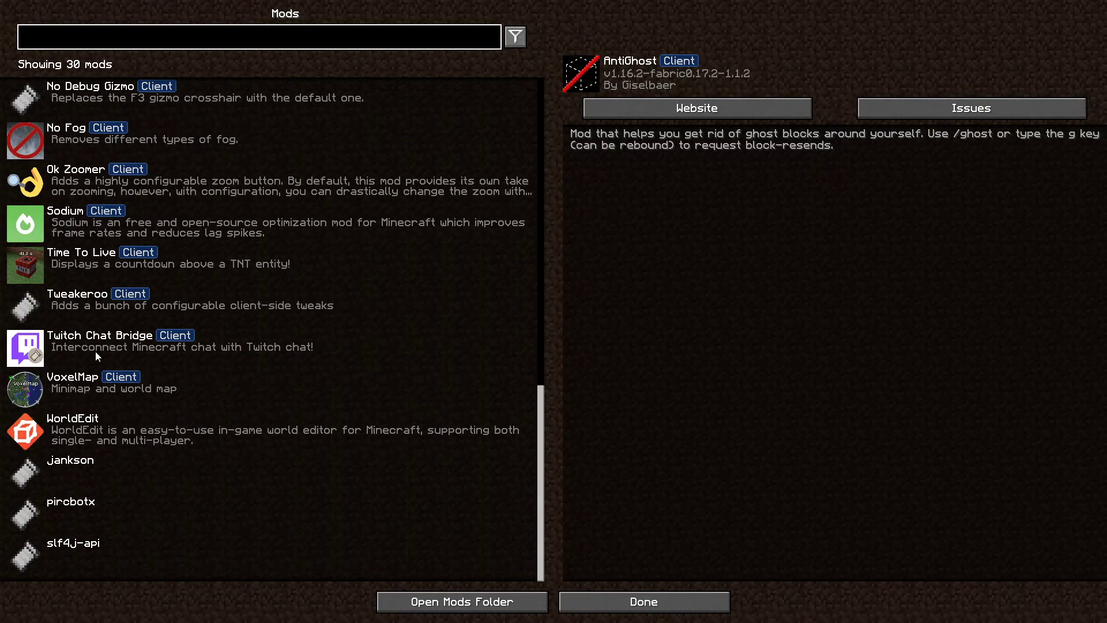
left_click(96, 305)
left_click(1092, 67)
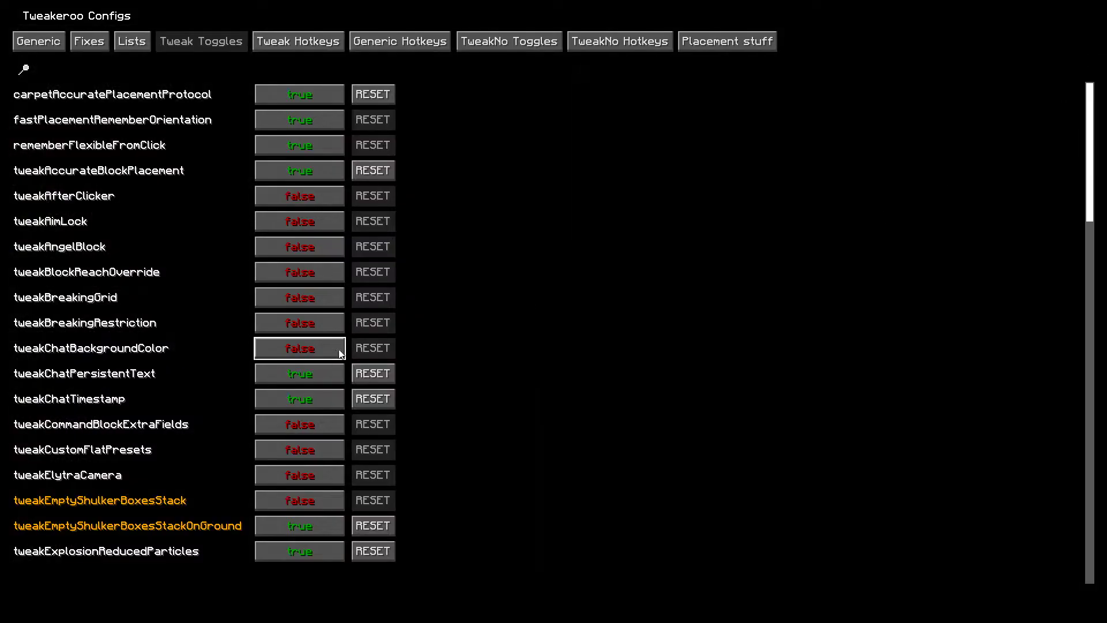
scroll(411, 343, "down", 6)
scroll(372, 320, "down", 8)
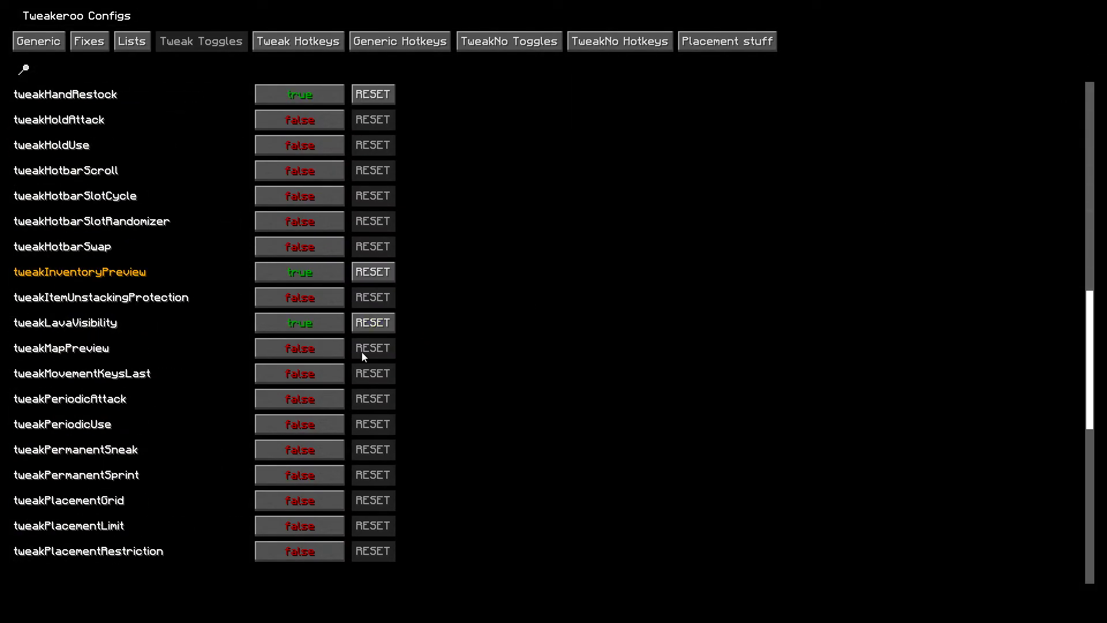
scroll(365, 399, "up", 14)
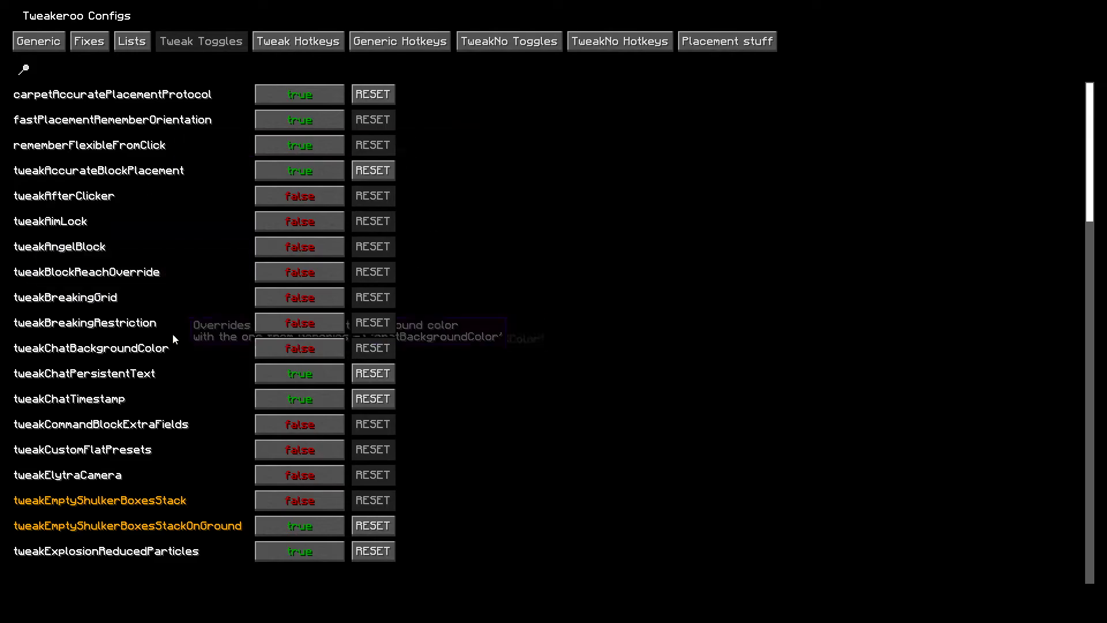
key("Escape")
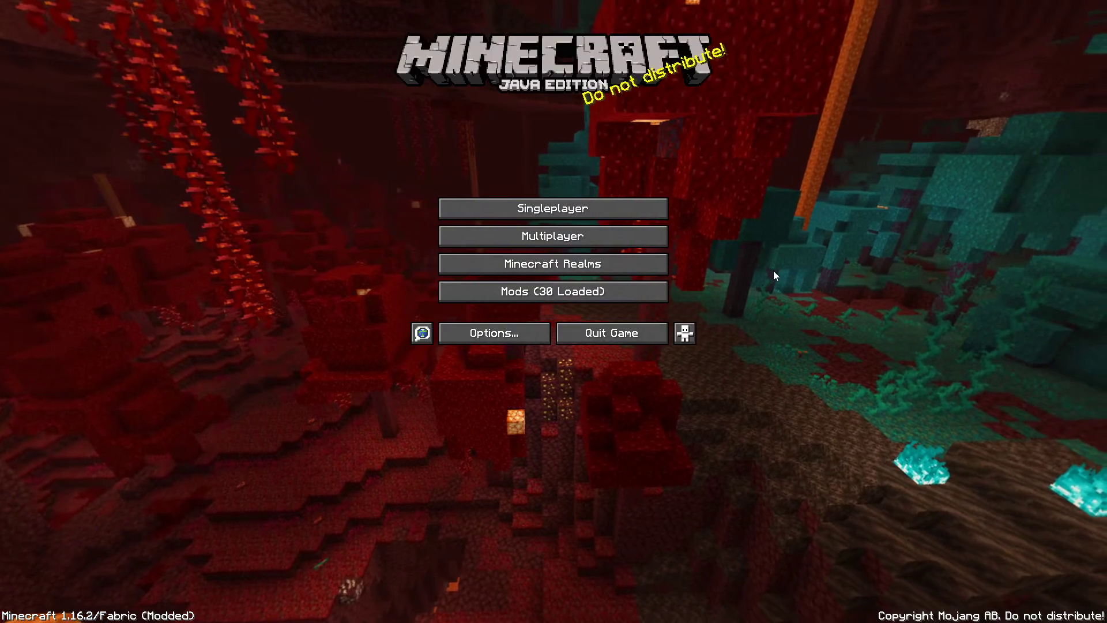
Check the multiplayer server list for the servers copied into the instance
left_click(565, 239)
scroll(603, 340, "down", 4)
scroll(604, 346, "up", 1)
scroll(604, 344, "up", 3)
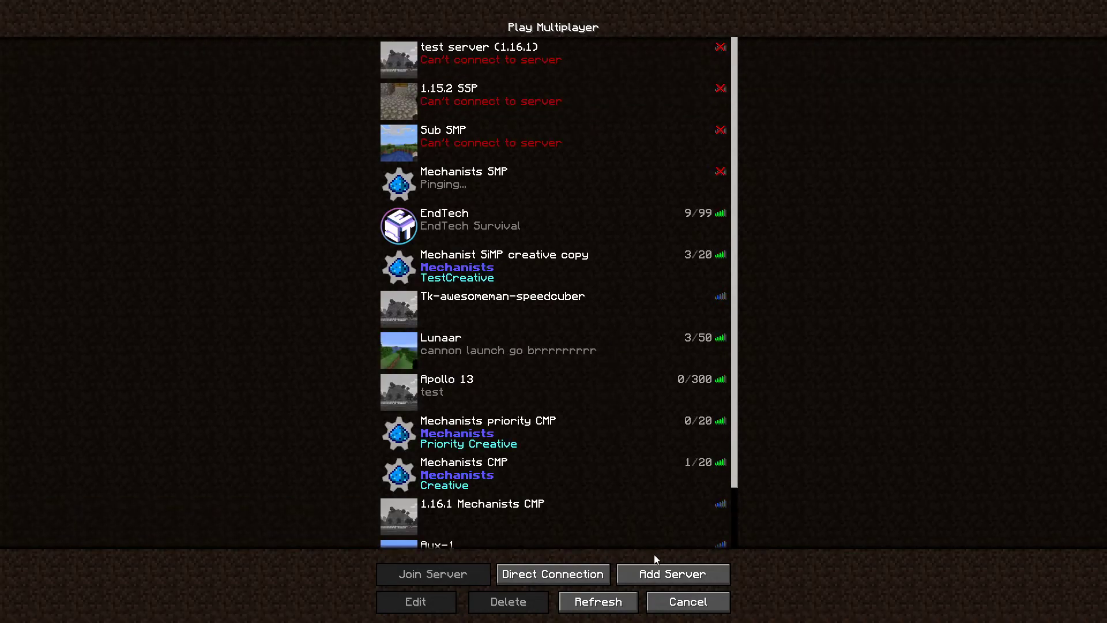
left_click(688, 603)
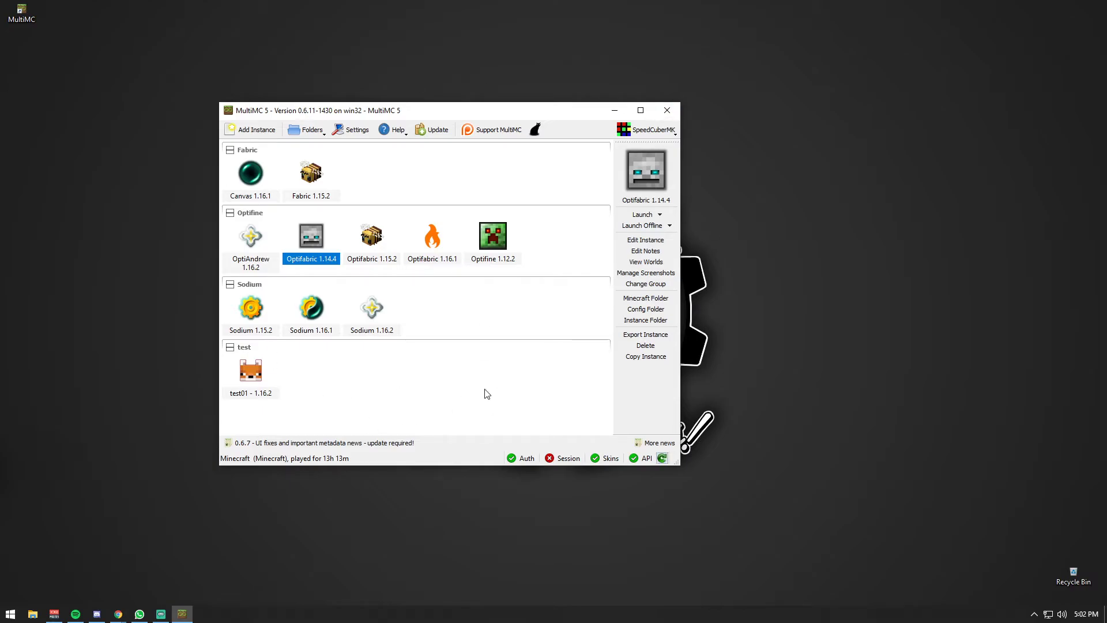
In MultiMC, create a vanilla 1.14.4 instance named "test02 - 1.14.4" in the test group
right_click(418, 382)
left_click(515, 352)
left_click(255, 129)
left_click(383, 142)
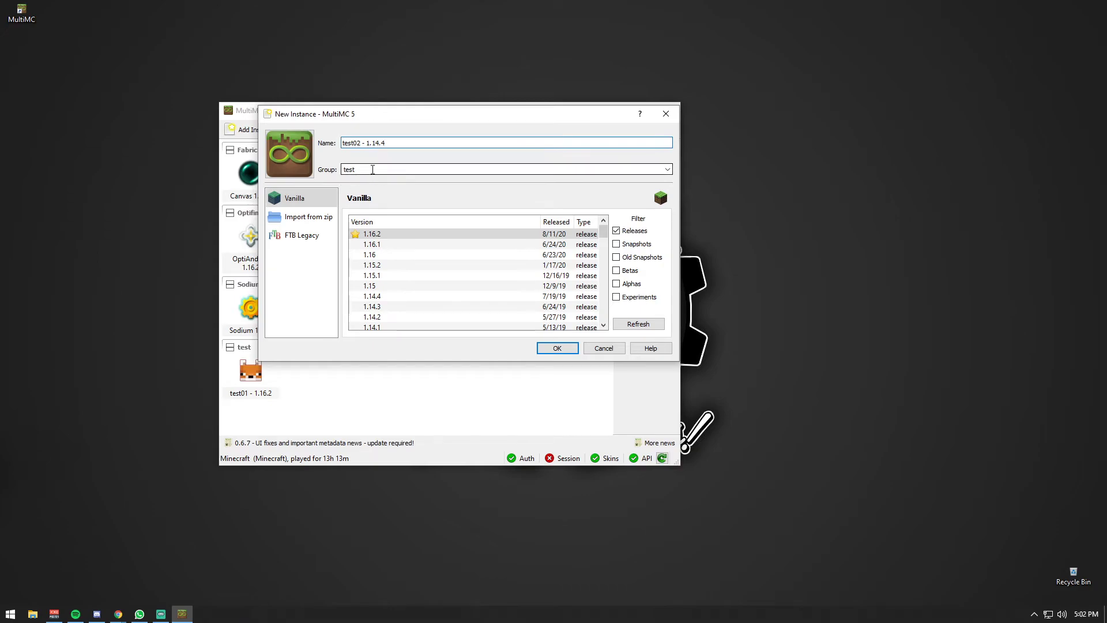
scroll(476, 231, "down", 1)
left_click(391, 267)
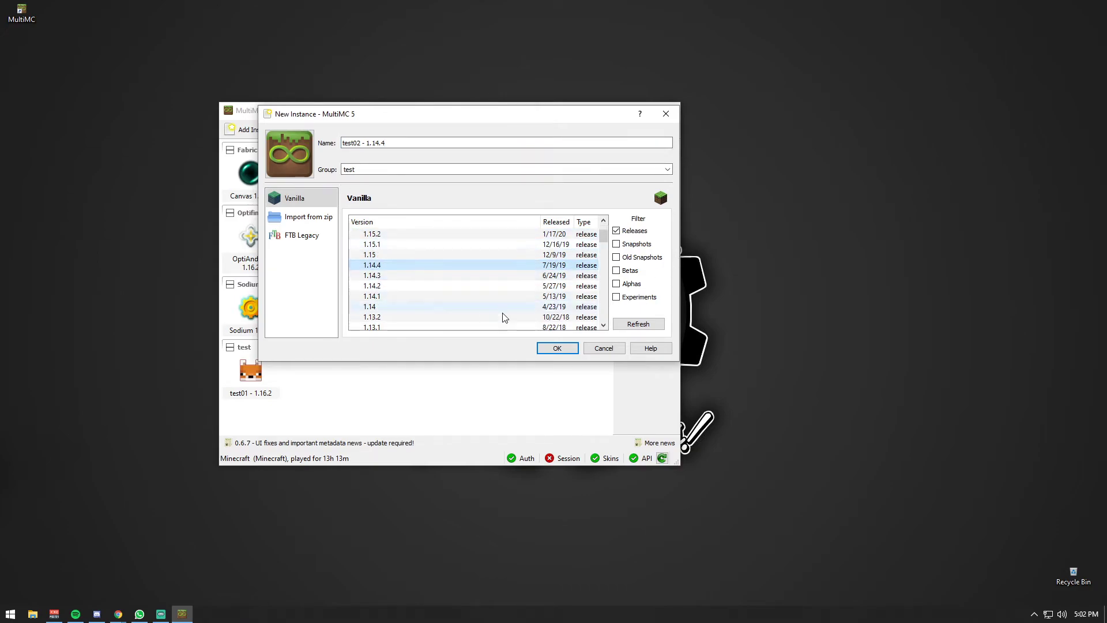
left_click(558, 350)
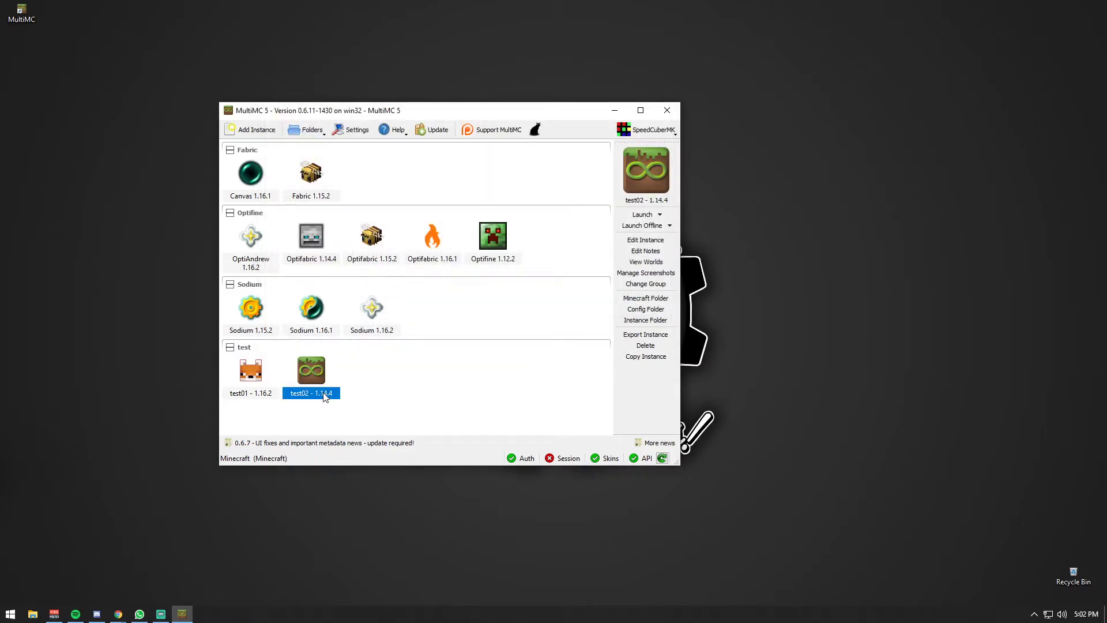
Change the test02 instance's icon to the chicken
right_click(312, 380)
left_click(379, 406)
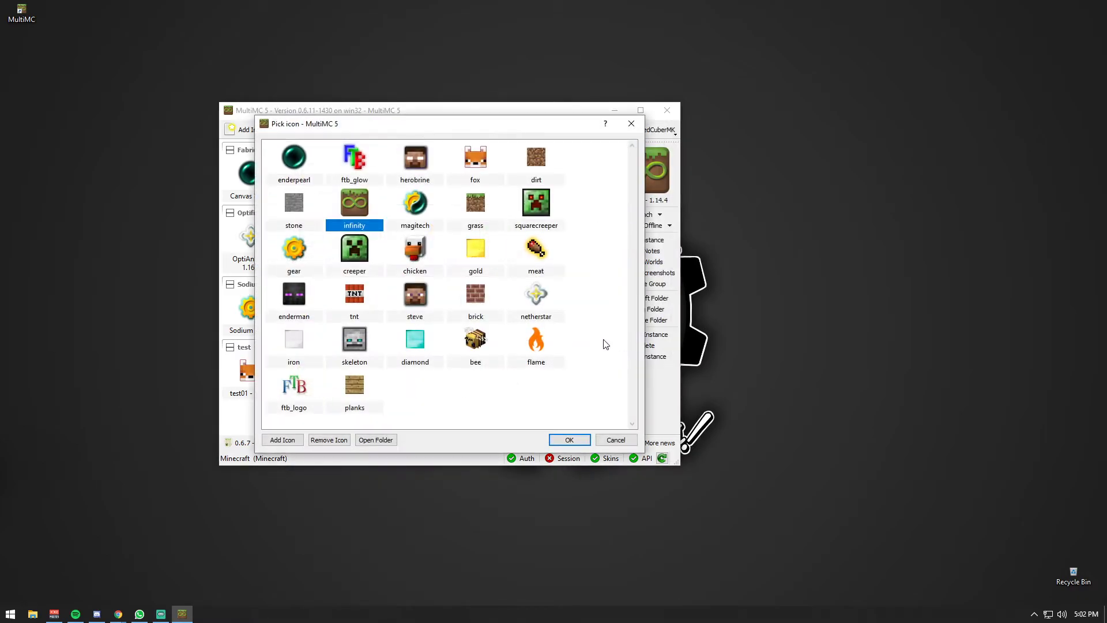
left_click(442, 247)
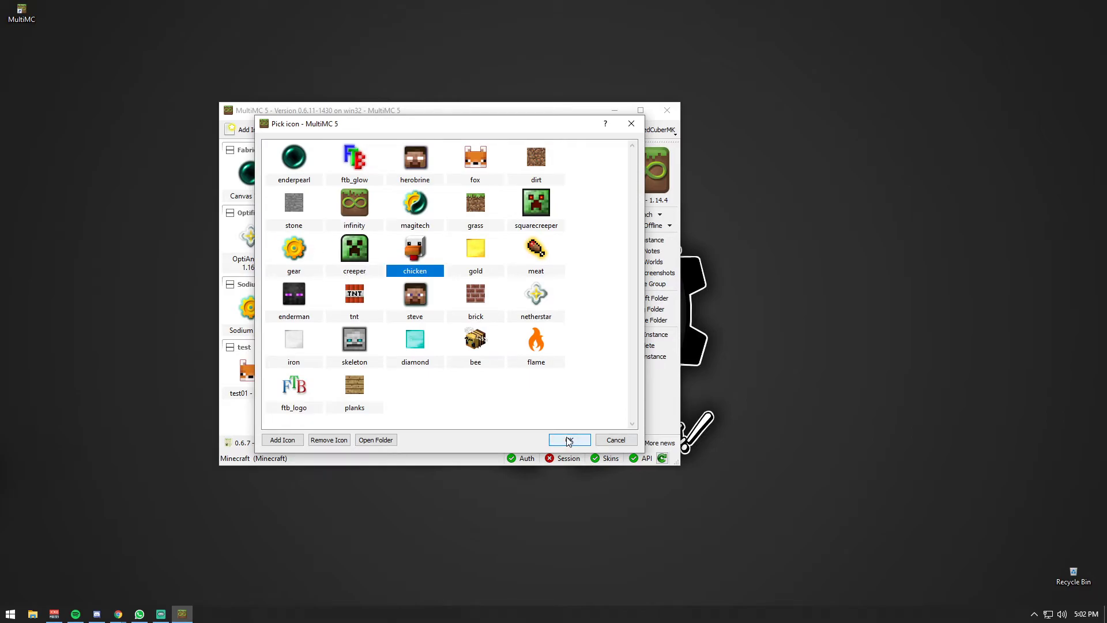
left_click(569, 440)
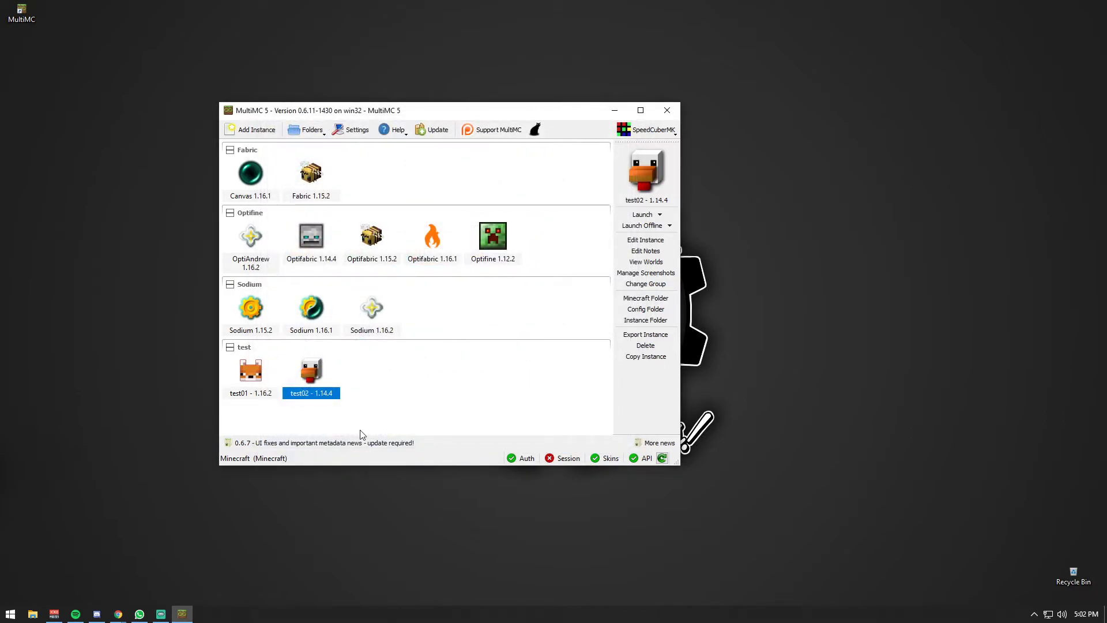
Enable test02's own memory settings and set the minimum memory allocation to 1024 MB
right_click(315, 370)
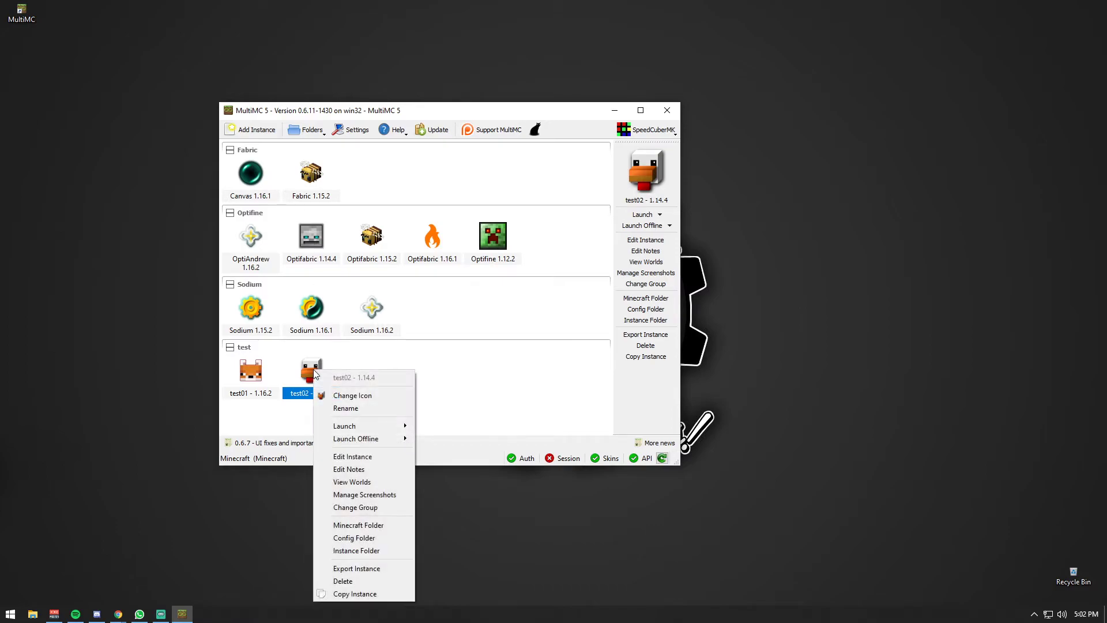
left_click(566, 383)
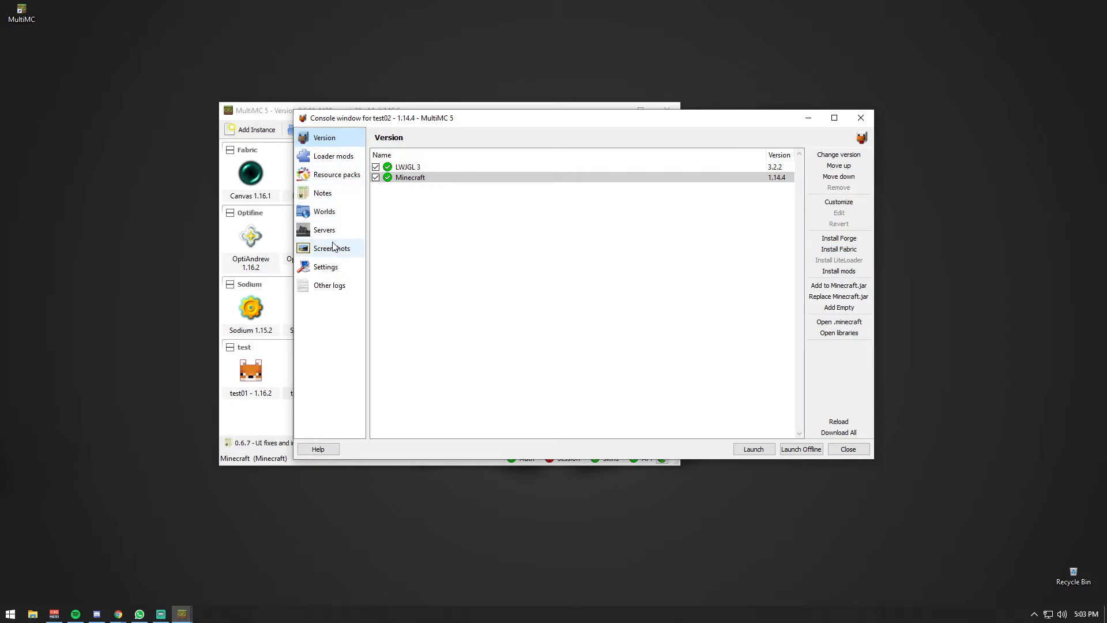
left_click(327, 267)
left_click(400, 257)
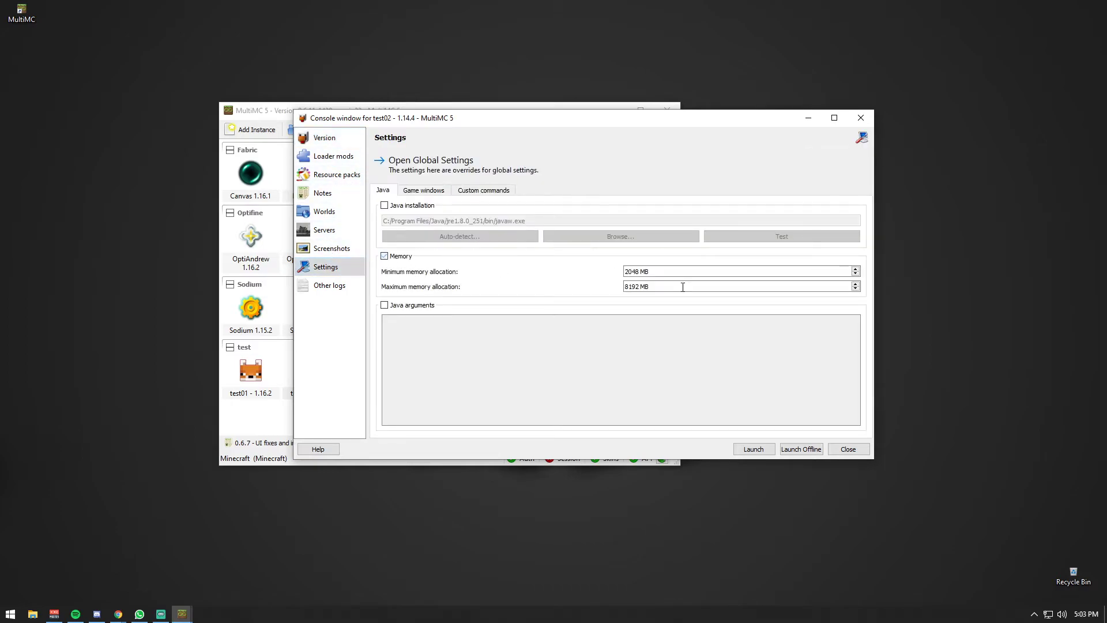
left_click_drag(683, 271, 616, 273)
left_click(855, 274)
left_click(856, 274)
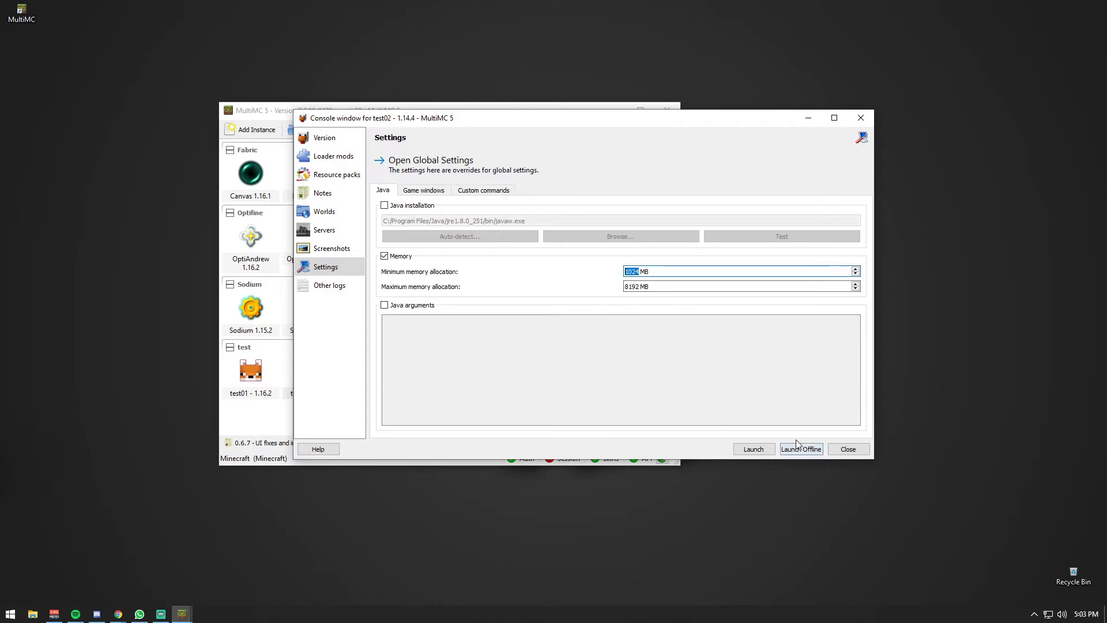
left_click(849, 449)
Open the .minecraft folders of test02 and test01 and arrange their windows side by side
left_click(646, 300)
left_click_drag(371, 80, 872, 83)
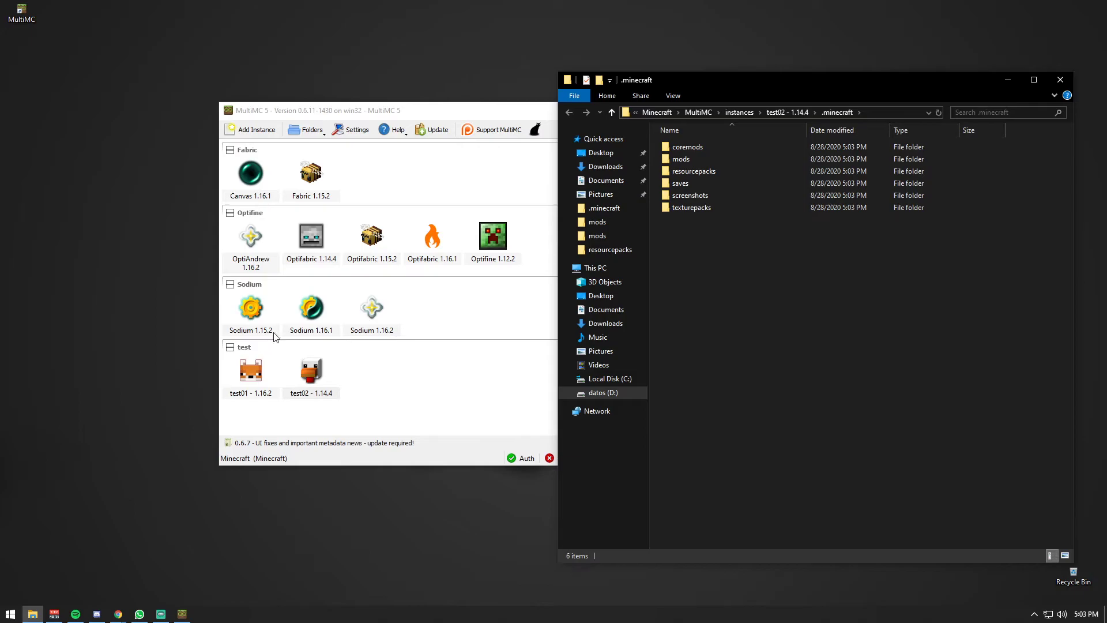
left_click(260, 368)
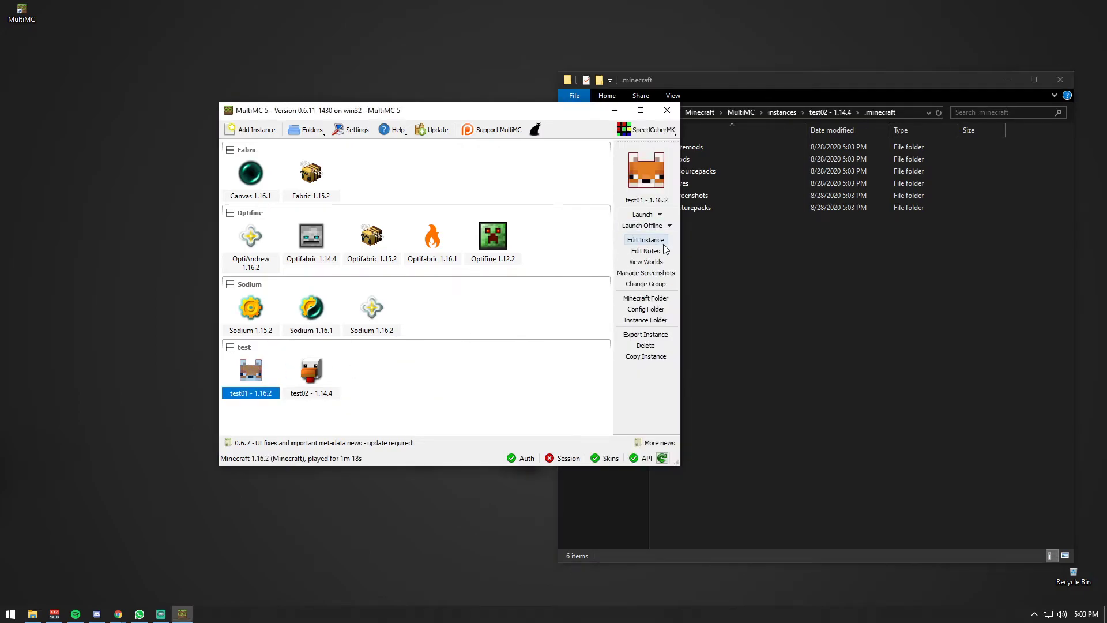
left_click(657, 300)
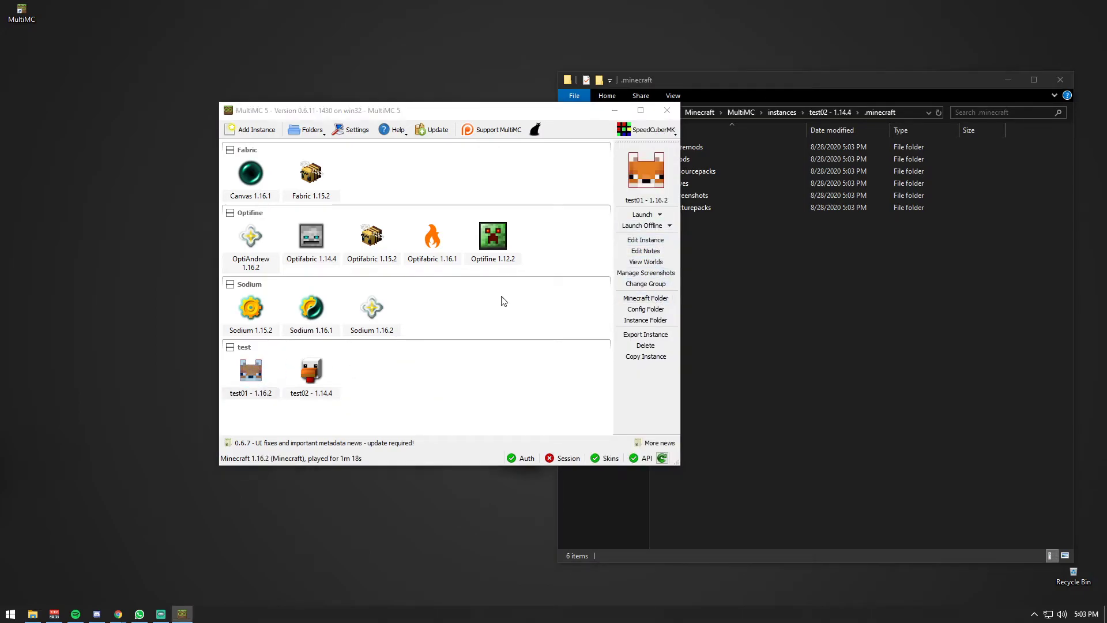
left_click_drag(783, 111, 251, 123)
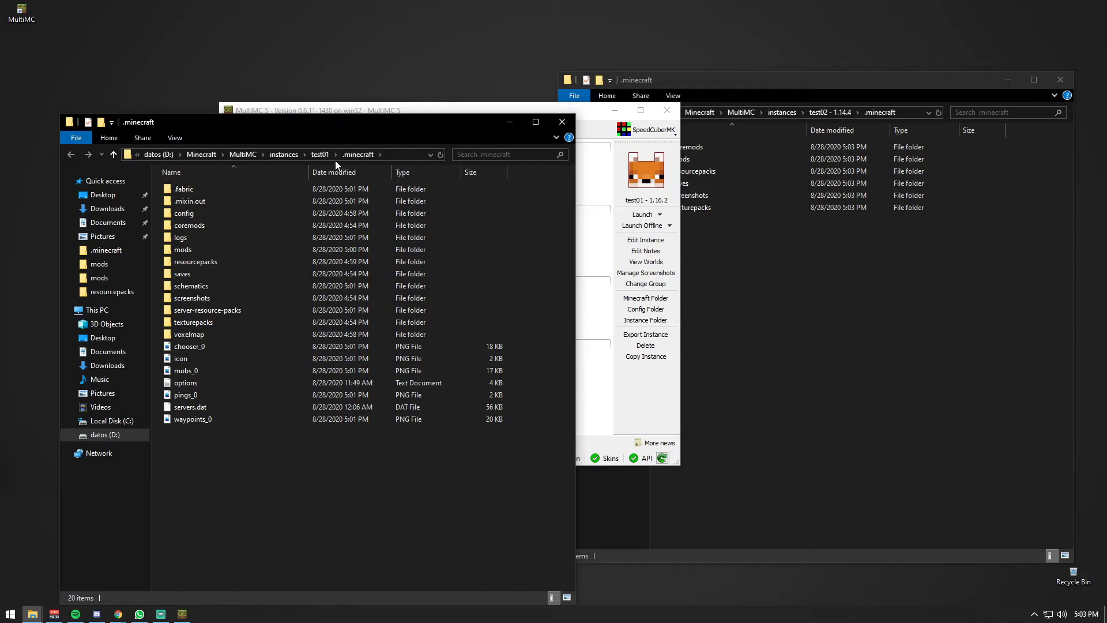
left_click(943, 300)
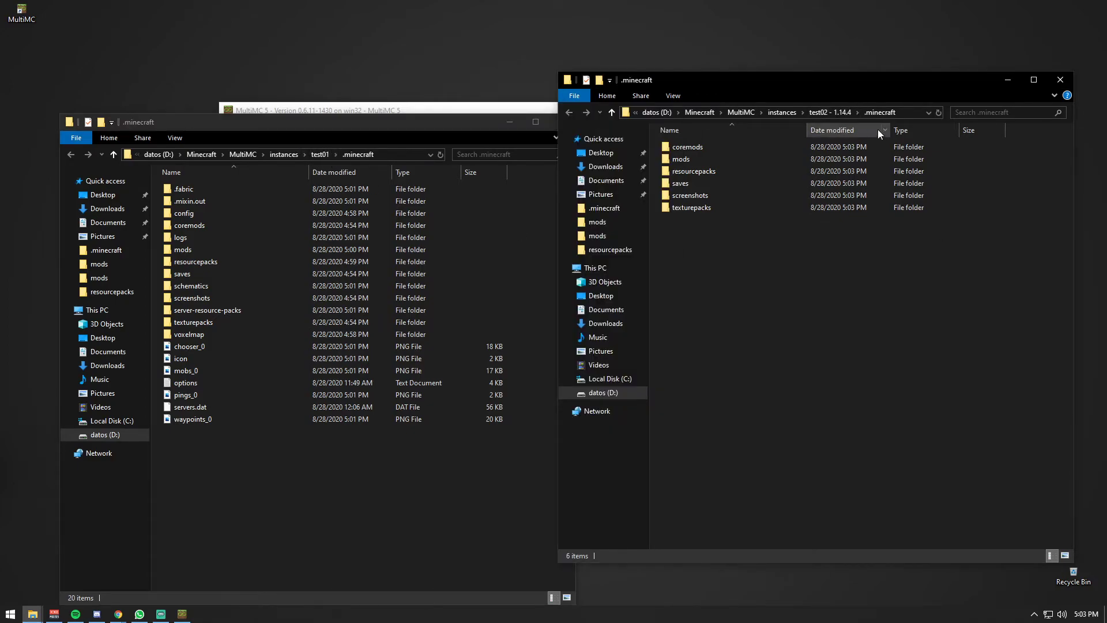
Copy the options and servers.dat files from test01's .minecraft folder into test02's, and close test01's folder window
left_click(268, 406)
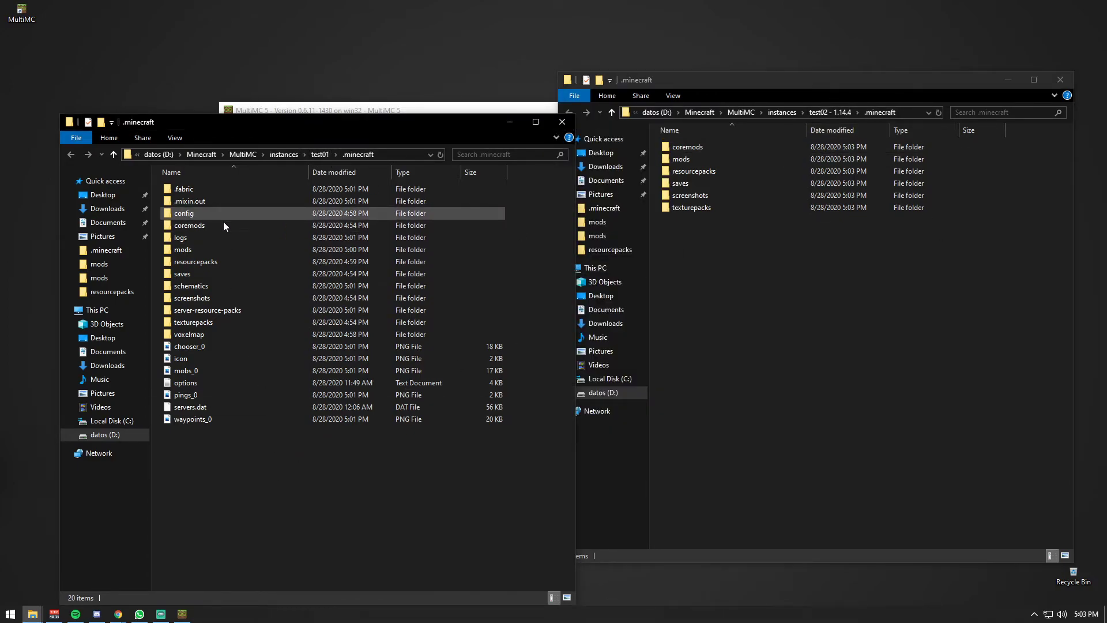
left_click(211, 383)
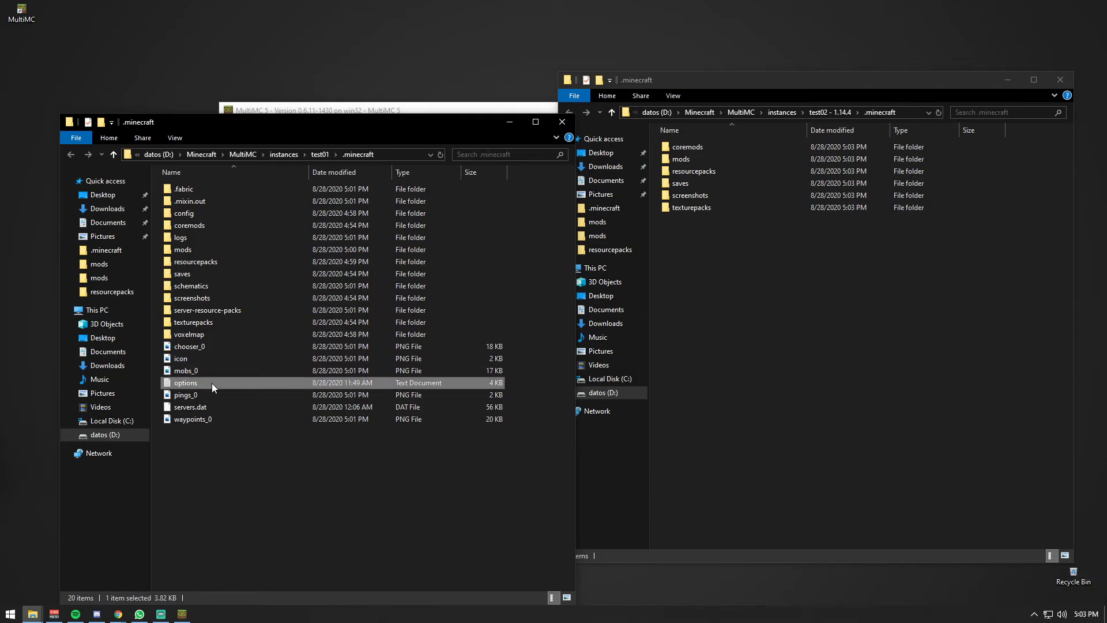
left_click(214, 408, "ctrl")
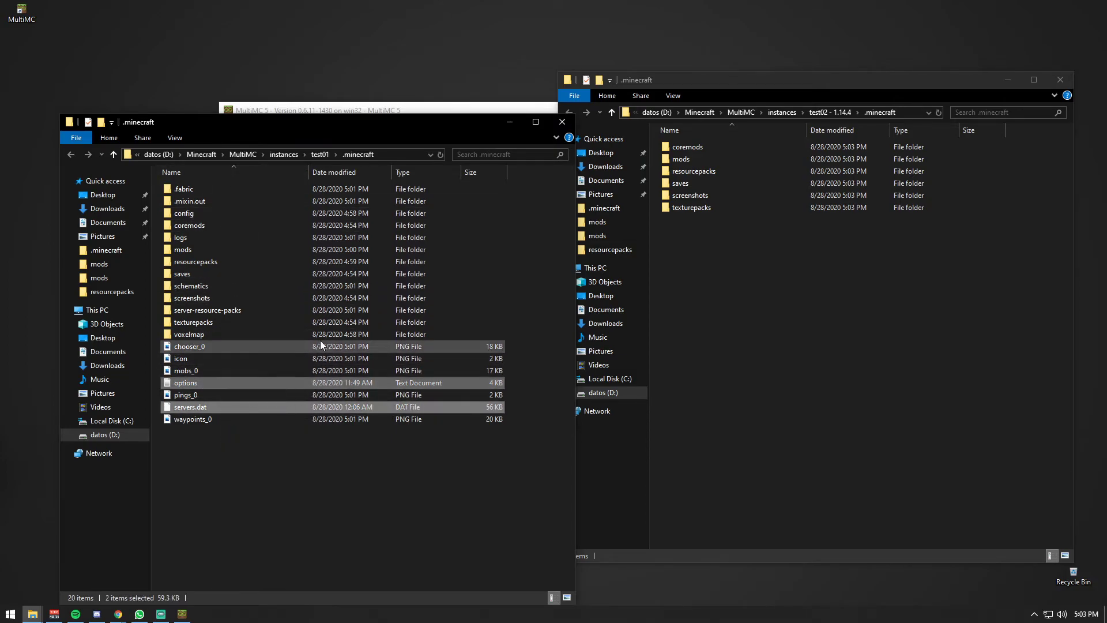
left_click_drag(195, 387, 781, 326)
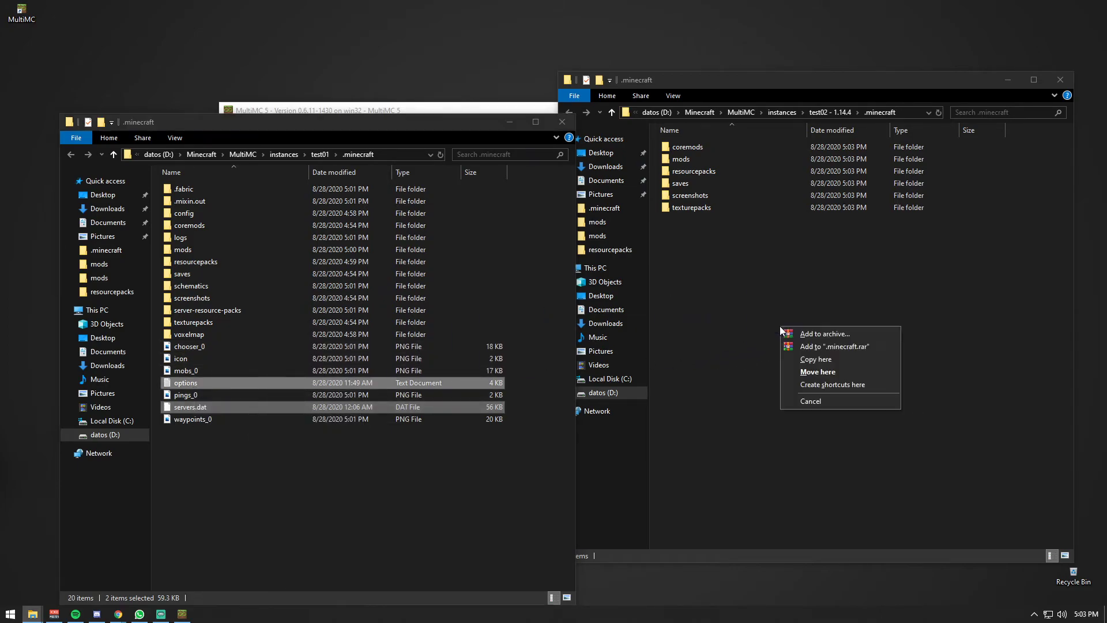
left_click(832, 361)
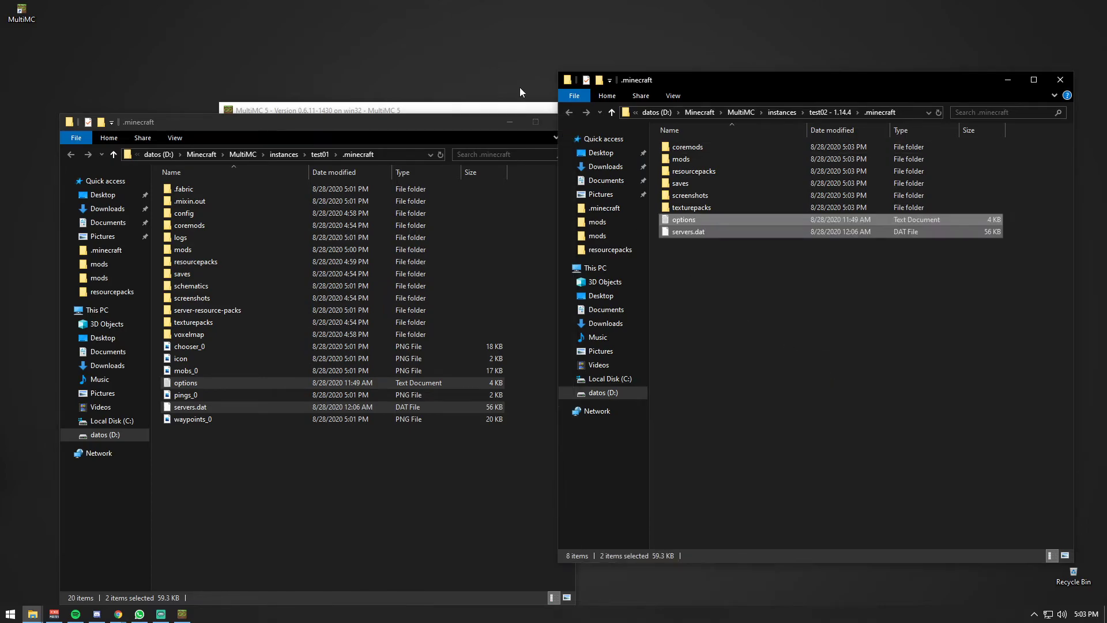
left_click(435, 124)
left_click(562, 121)
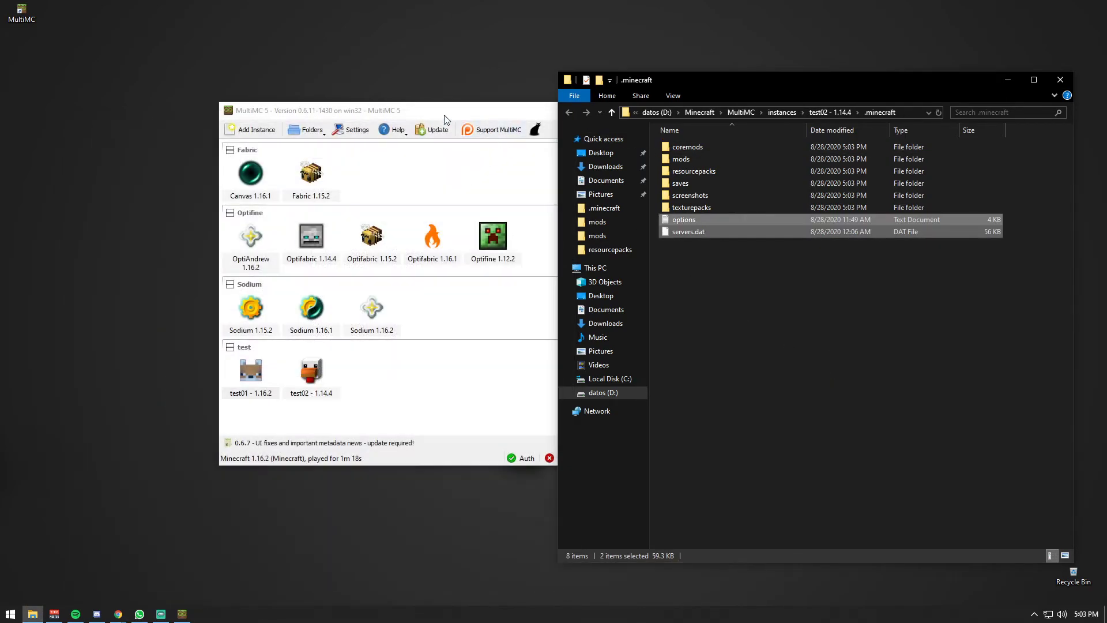
Open the saves folder inside the Optifabric 1.14.4 instance's .minecraft folder
left_click(458, 116)
right_click(310, 239)
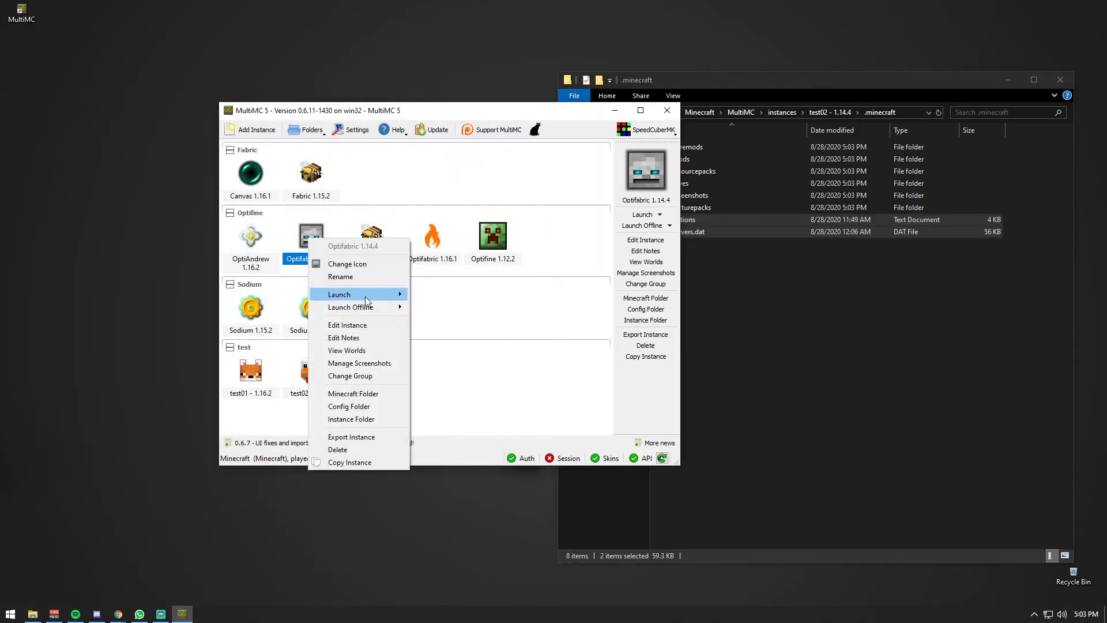
left_click(606, 289)
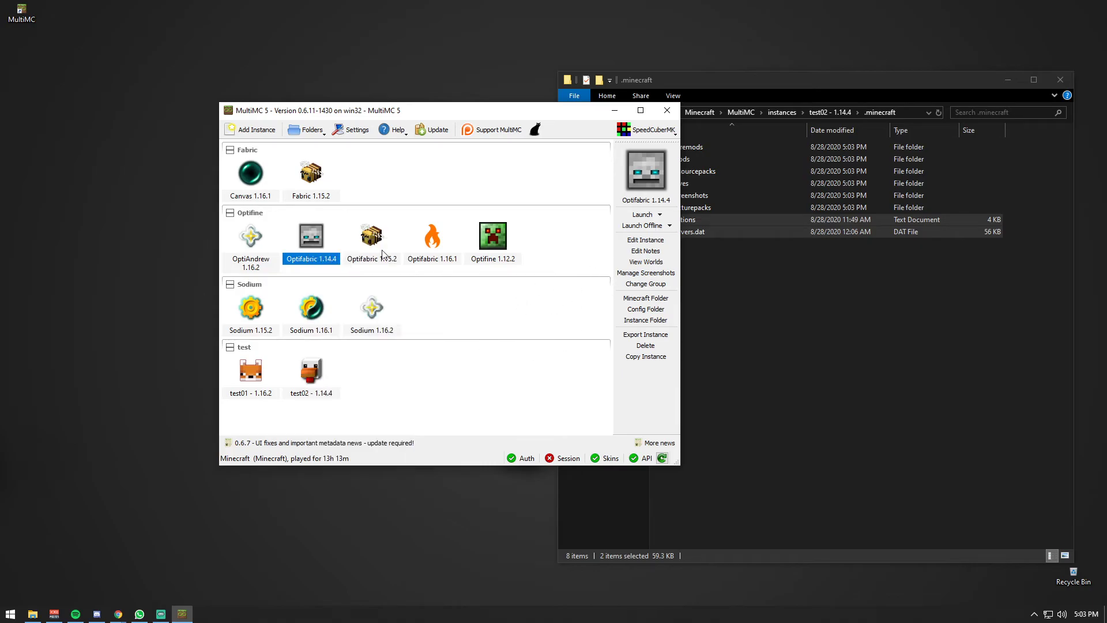
left_click(646, 298)
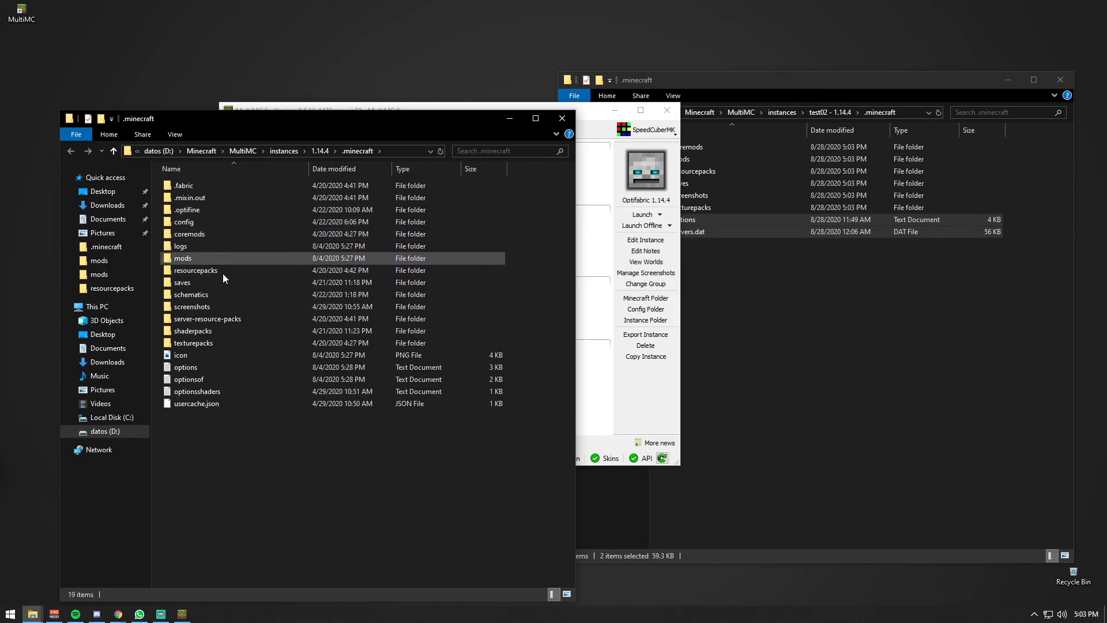
double_click(213, 287)
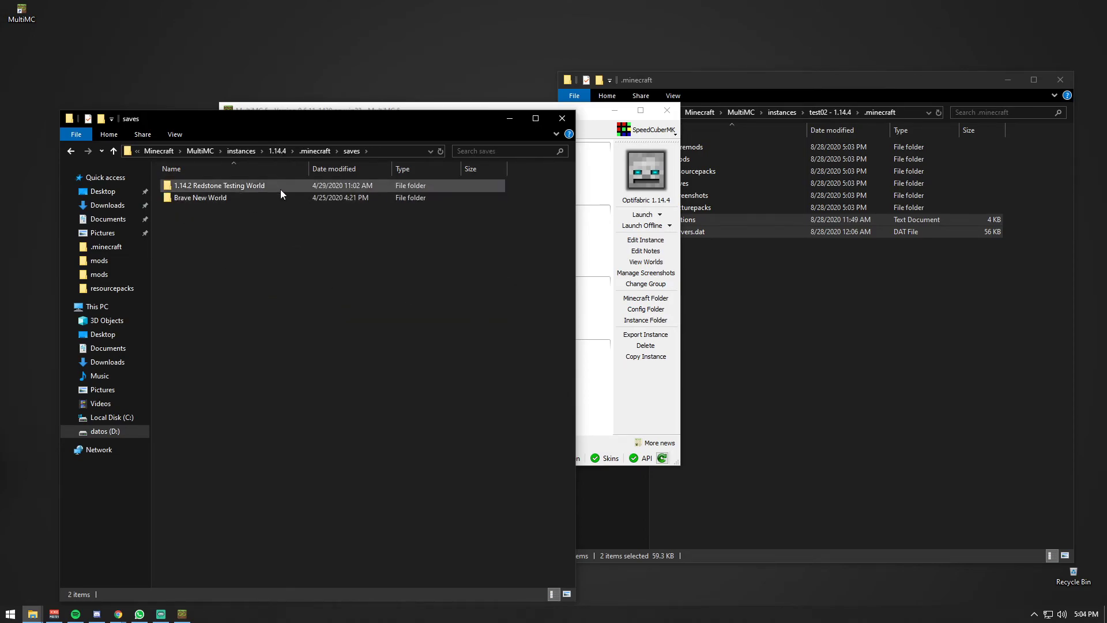
Copy the Brave New World folder from Optifabric 1.14.4's saves into test02's saves folder, and close both folder windows
left_click_drag(239, 196, 271, 297)
left_click(860, 383)
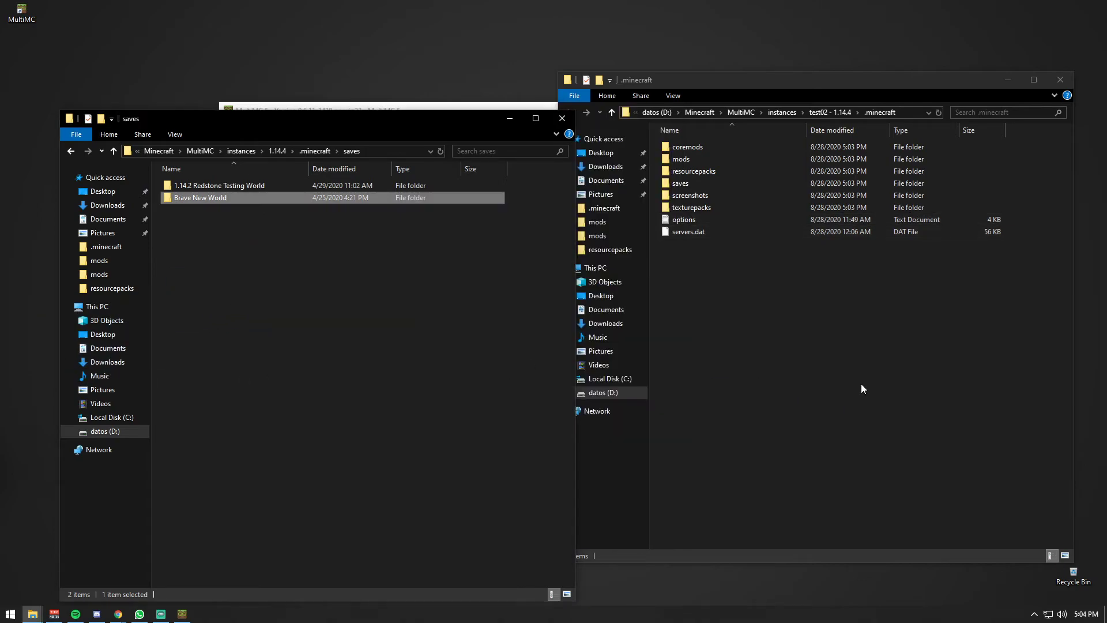
double_click(691, 184)
left_click(211, 199)
left_click_drag(188, 196, 831, 321)
left_click(889, 352)
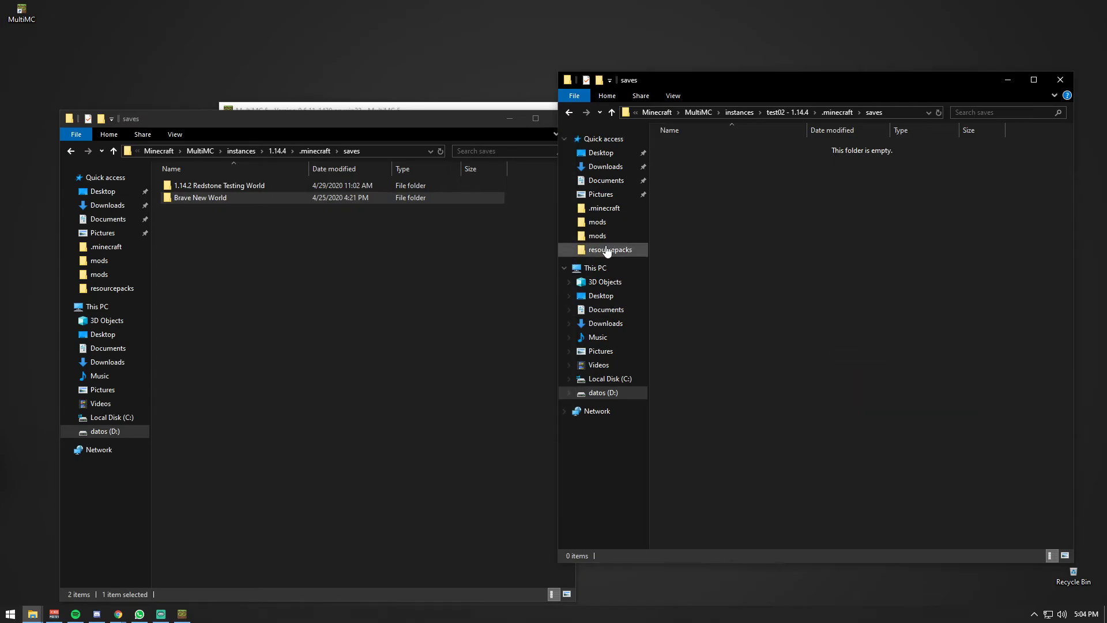
left_click(345, 129)
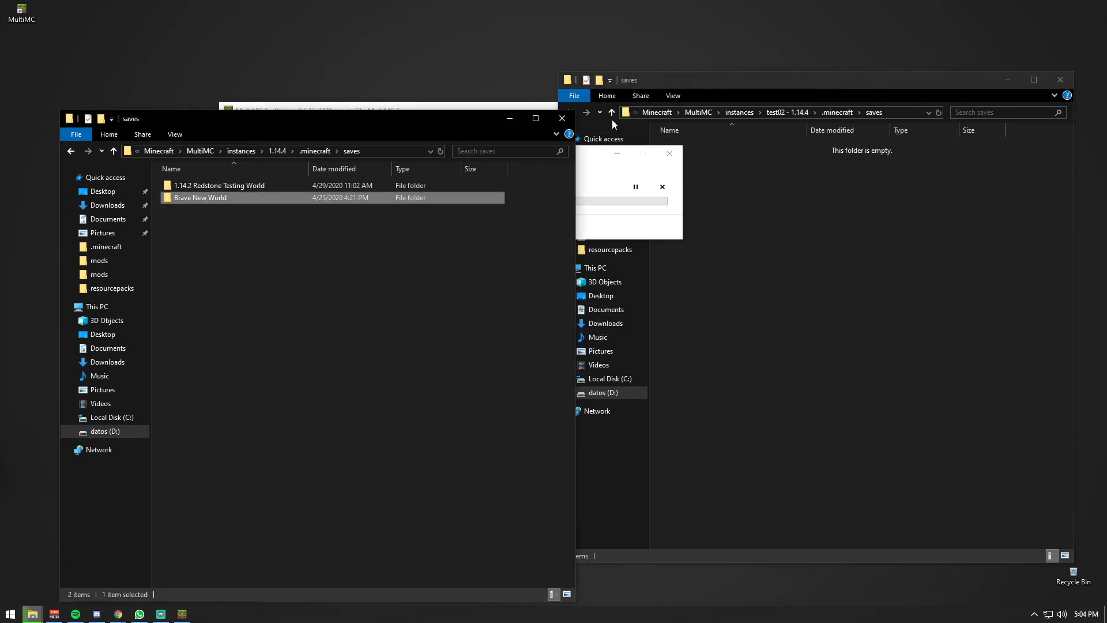
left_click(559, 123)
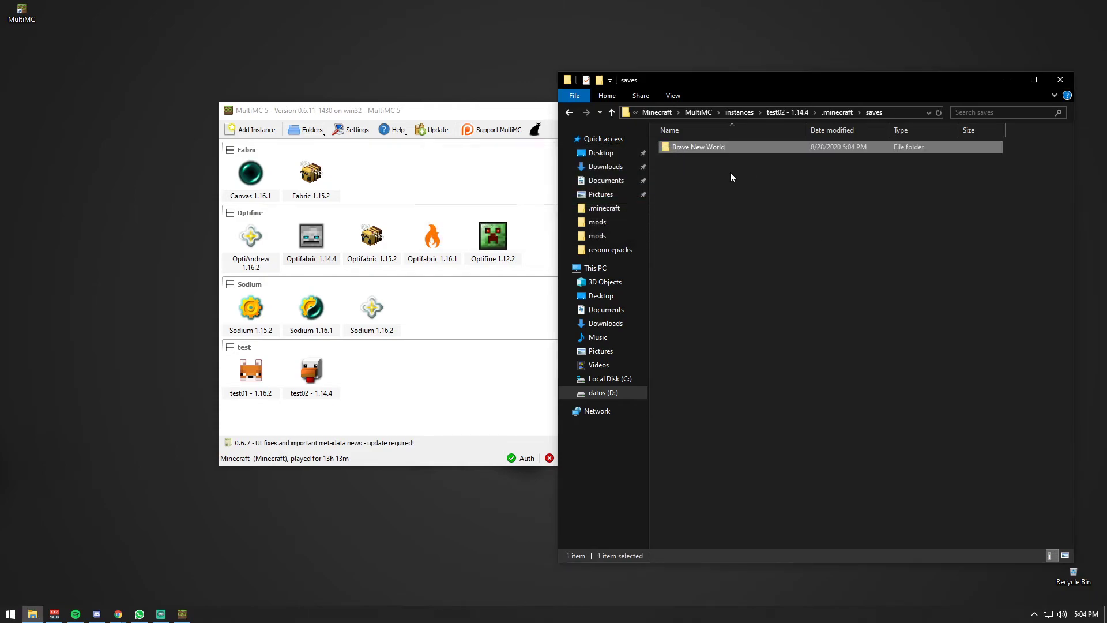
key("BackSpace")
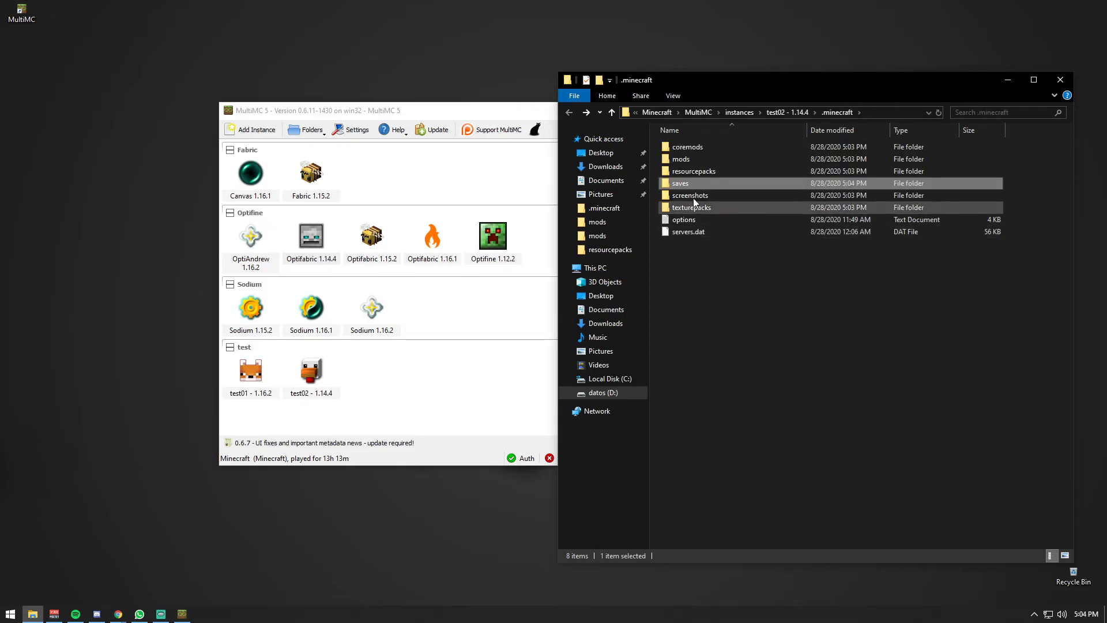
left_click(1060, 81)
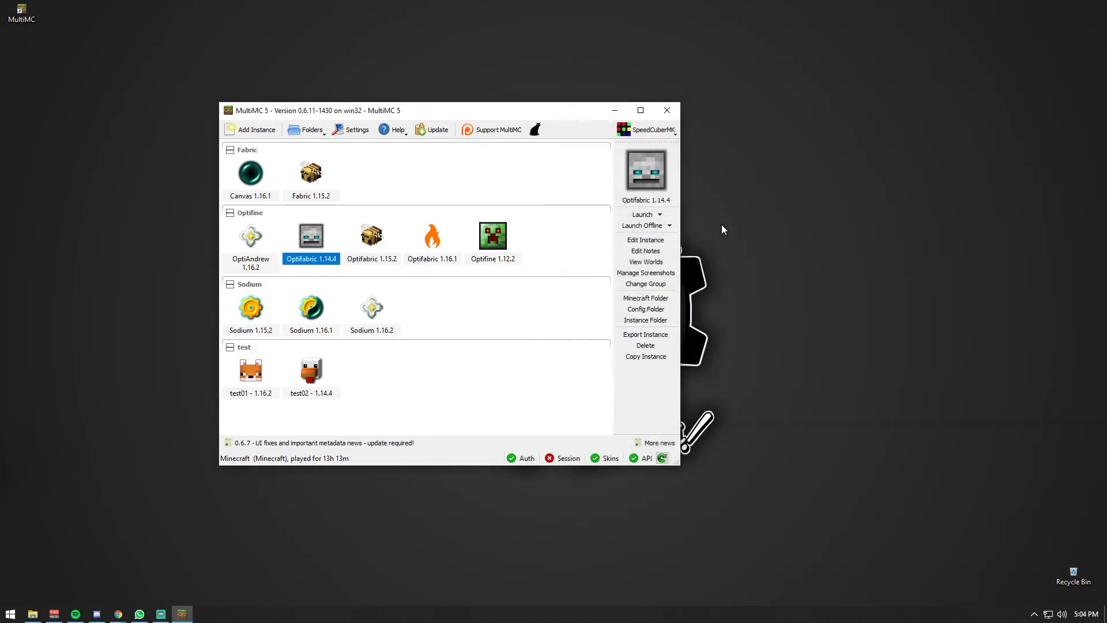
Launch the test02 - 1.14.4 instance and open the game's options
left_click(317, 380)
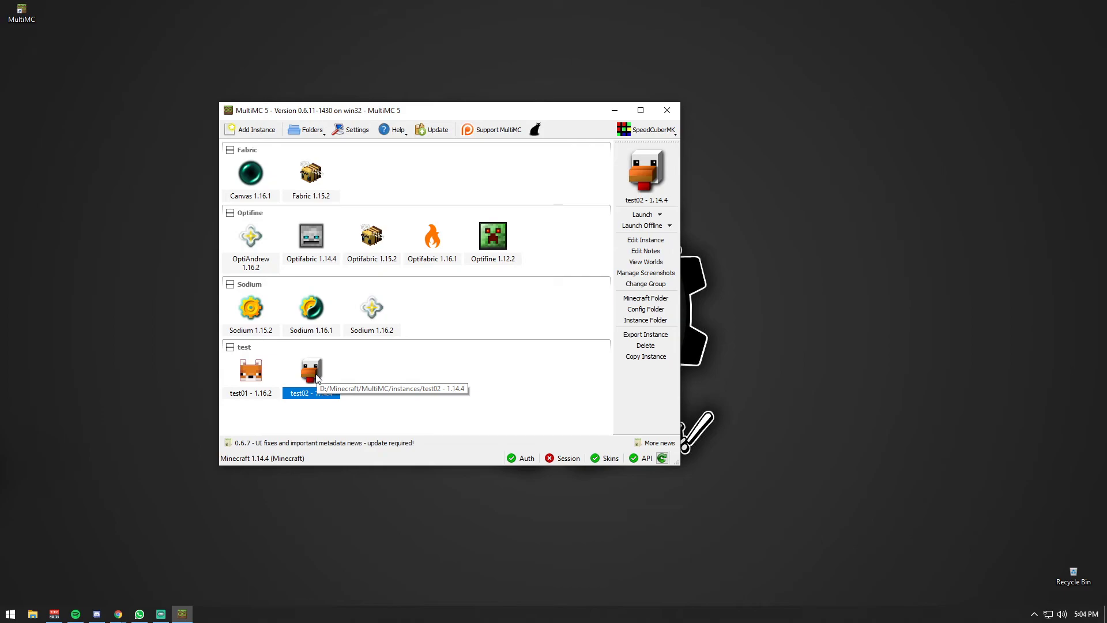
double_click(318, 380)
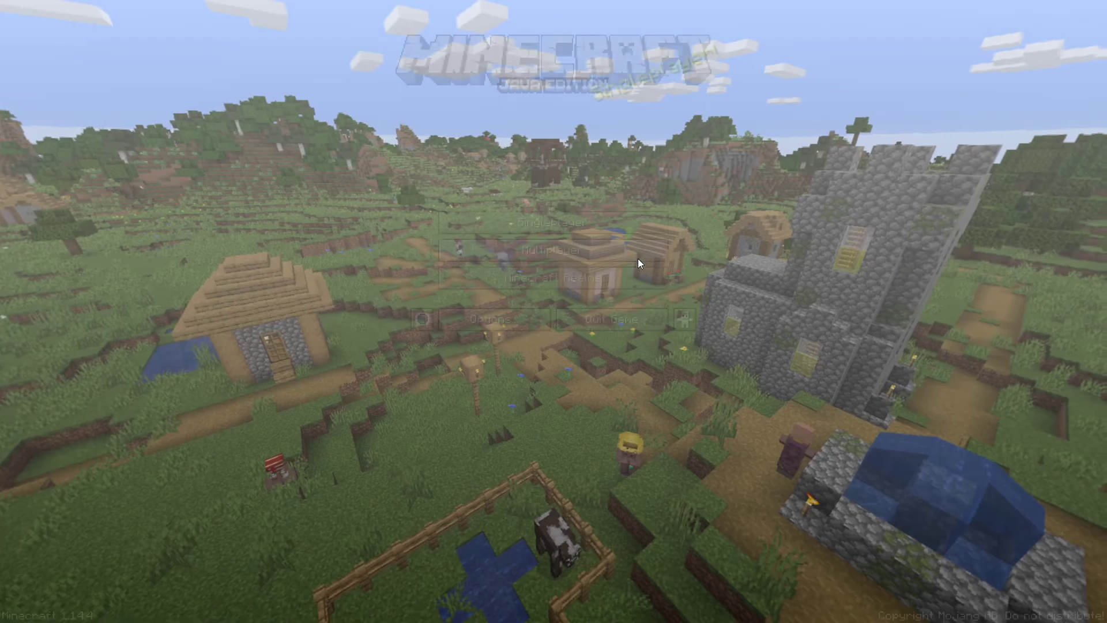
left_click(510, 321)
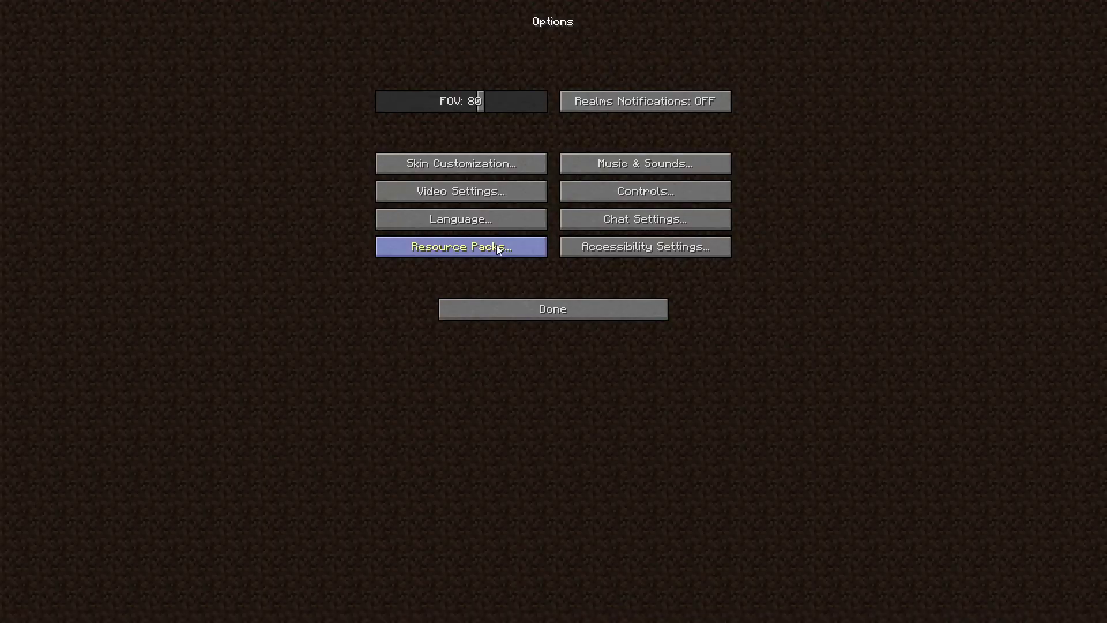
Review the key bindings and mouse settings in the game's controls, and return to the title screen
left_click(644, 191)
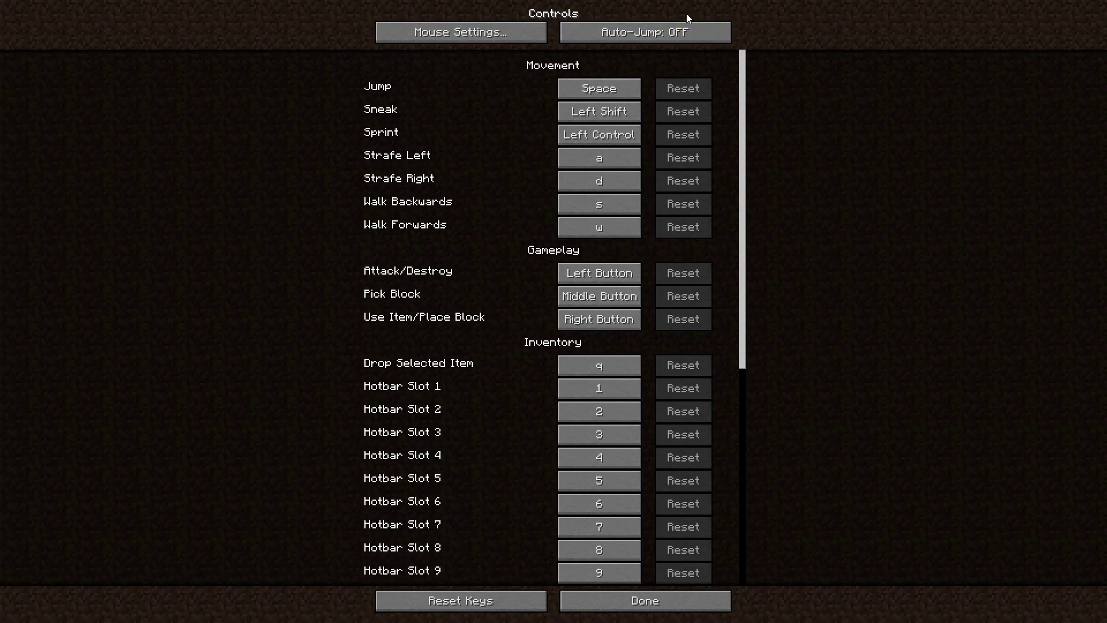
left_click(435, 34)
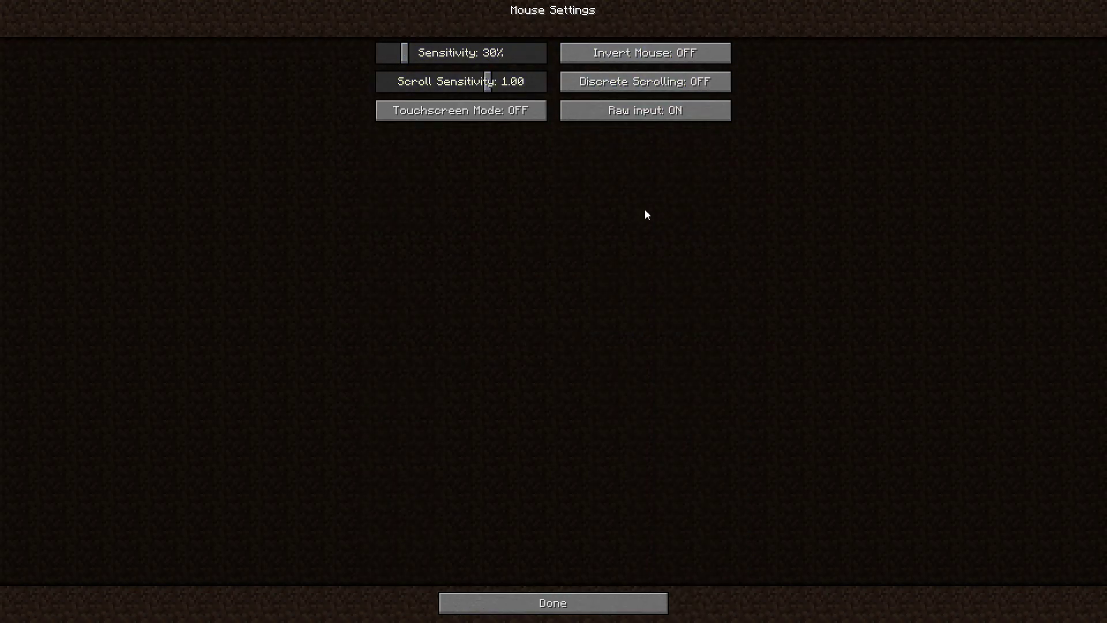
left_click(625, 604)
scroll(661, 383, "down", 5)
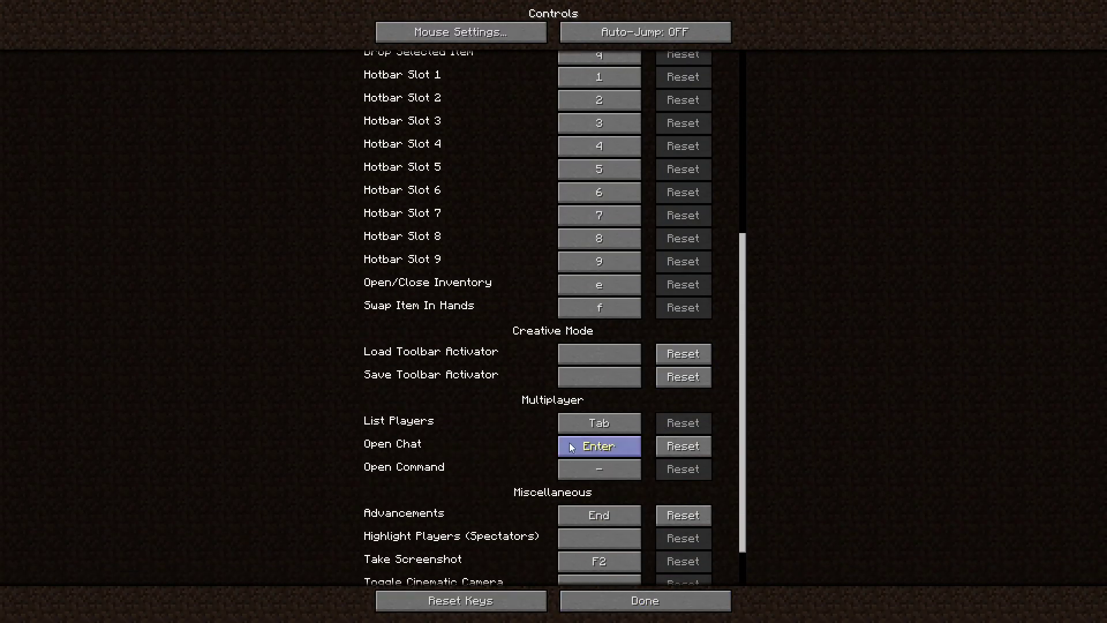
scroll(375, 479, "down", 1)
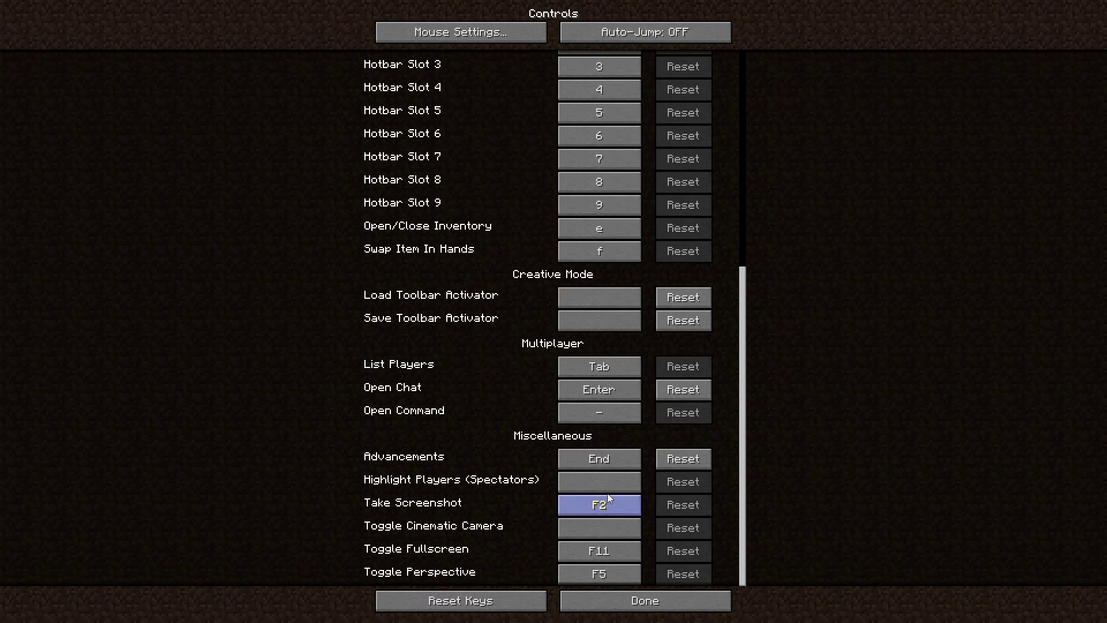
left_click(669, 600)
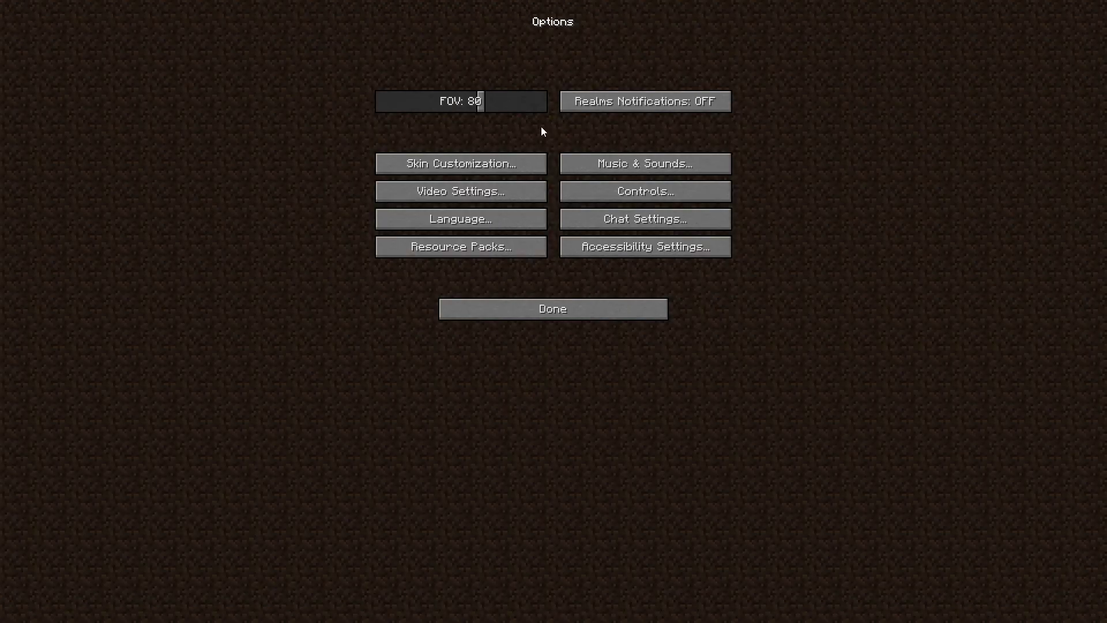
left_click(579, 309)
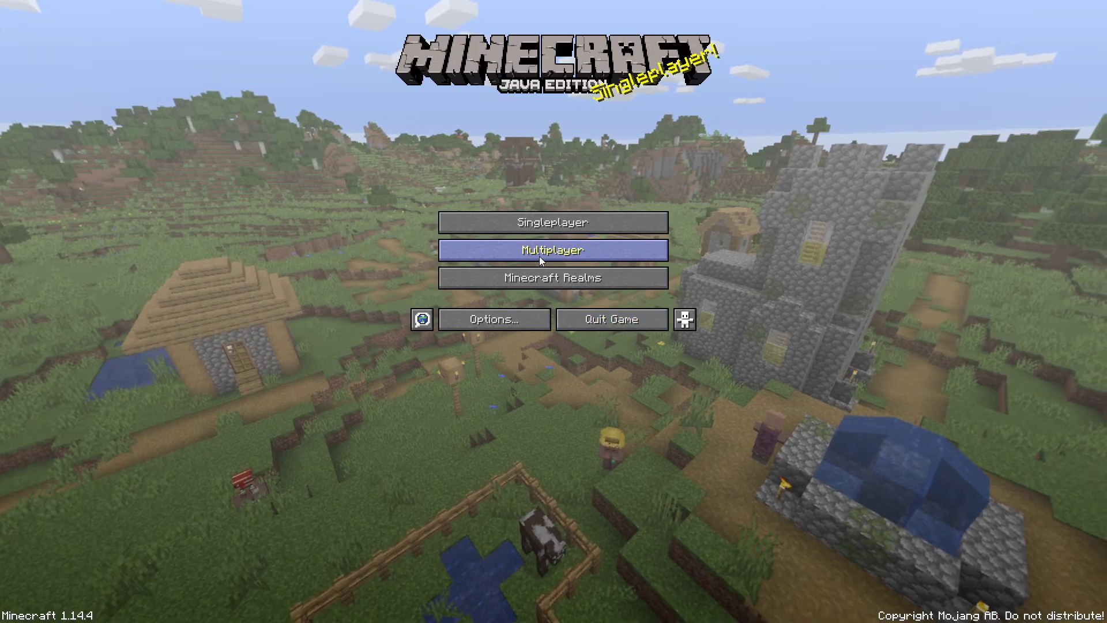
Look through the multiplayer server list and return to the title screen
left_click(542, 252)
scroll(561, 280, "down", 4)
scroll(554, 301, "up", 4)
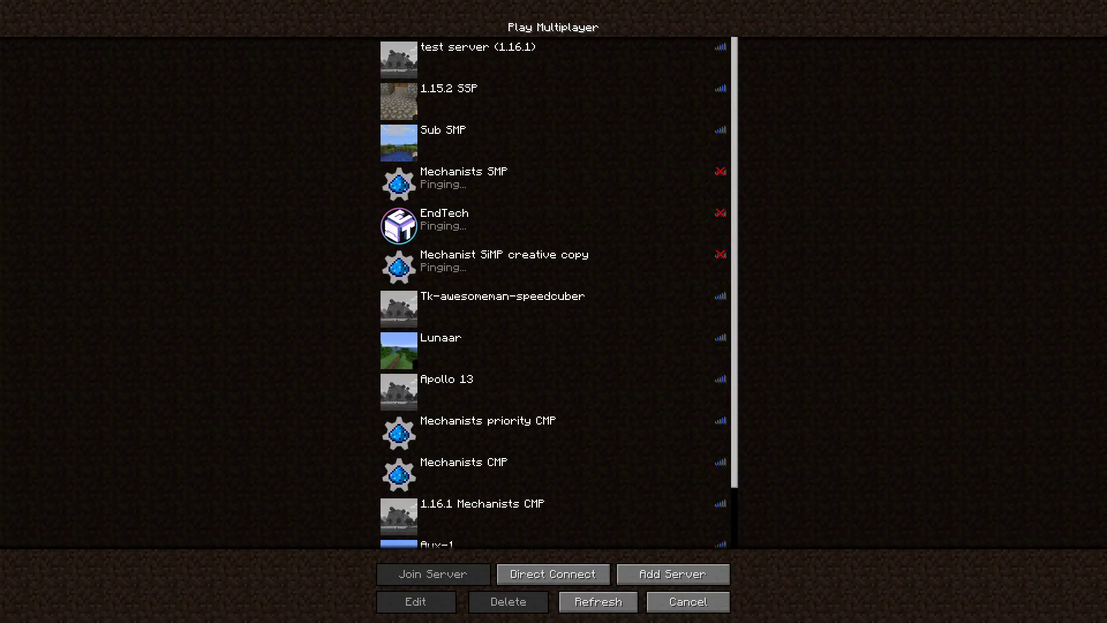
left_click(681, 601)
Load the Brave New World save in singleplayer
left_click(634, 222)
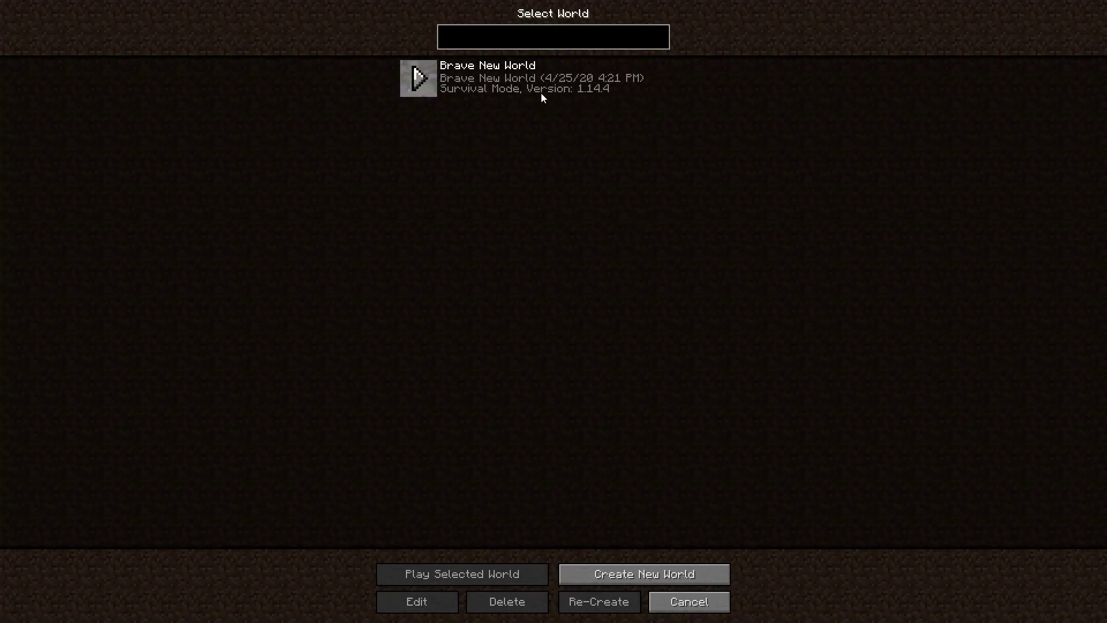
left_click(530, 67)
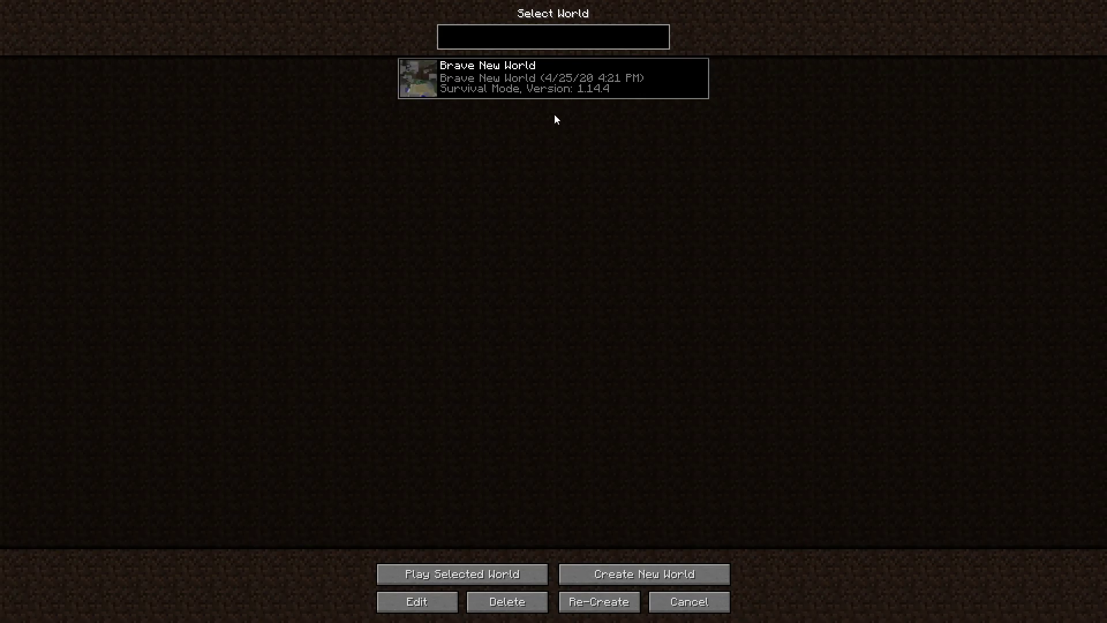
left_click(415, 72)
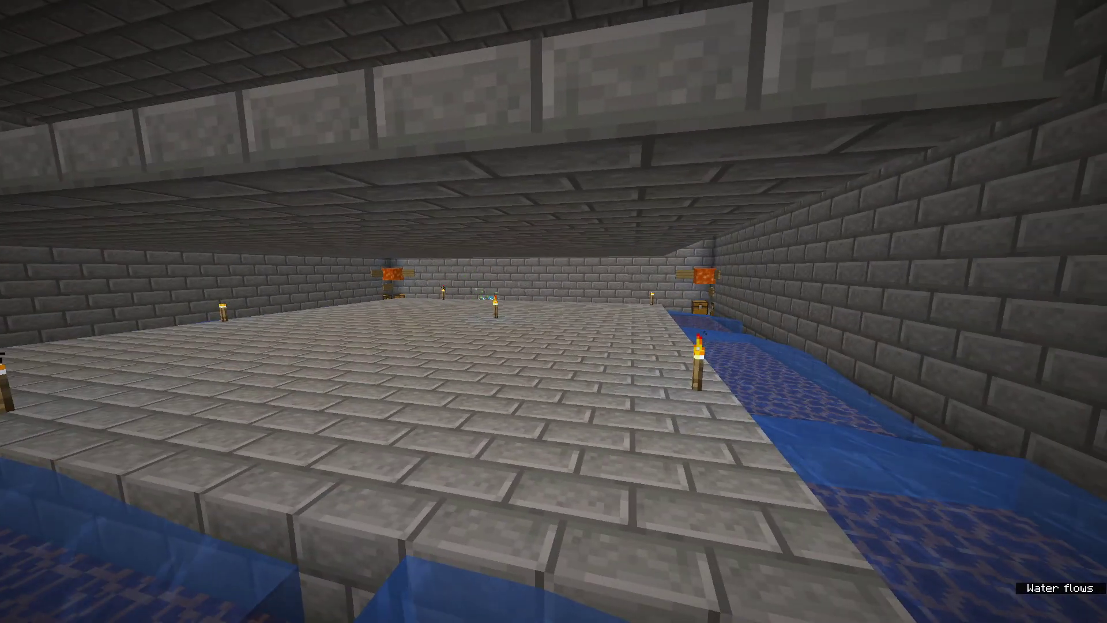
Fly up out of the stone brick shaft and look over the surrounding landscape of the world
key("space")
key("space")
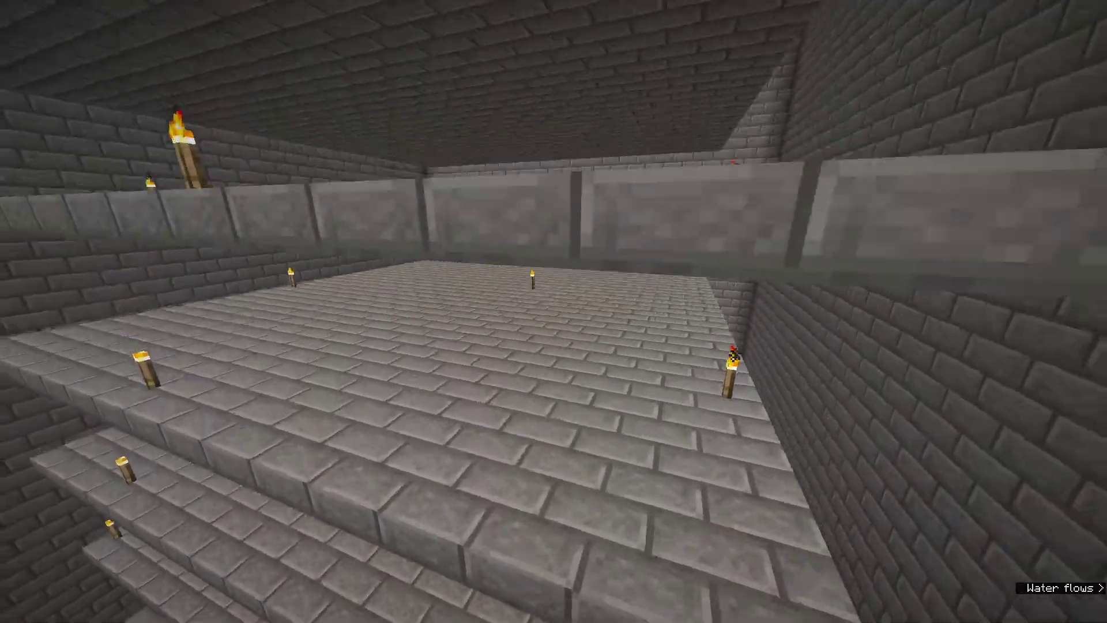
key("space")
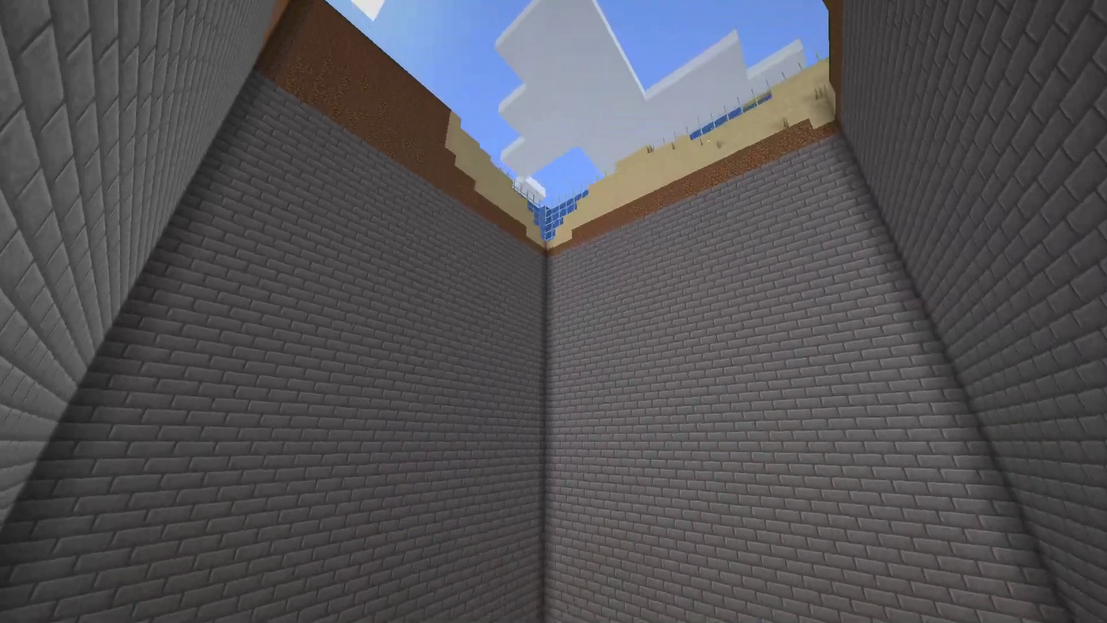
key("space")
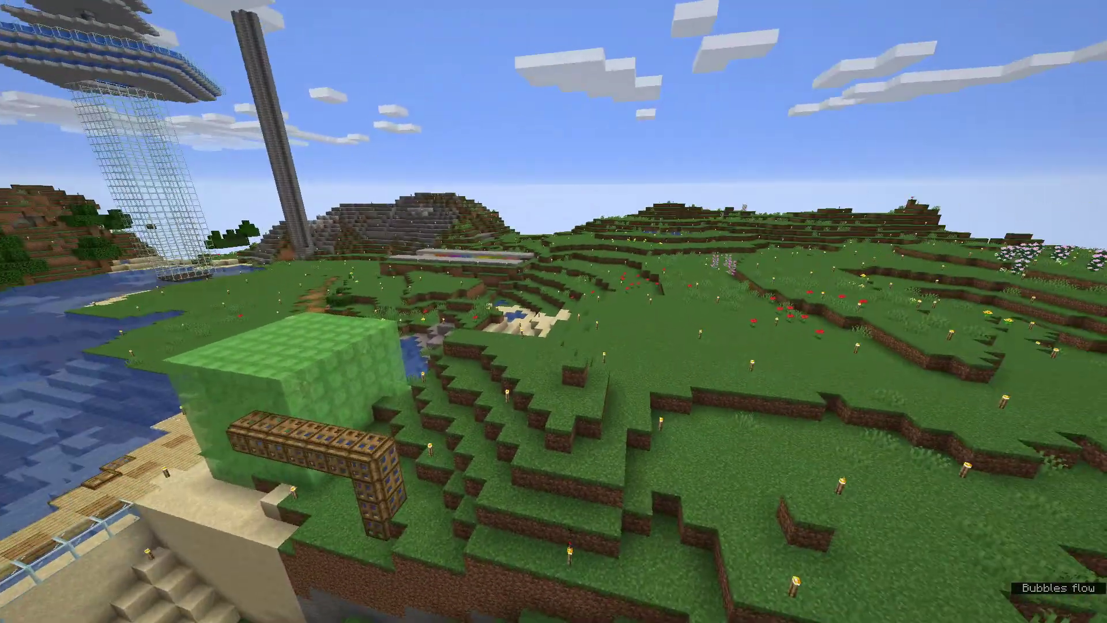
key("space")
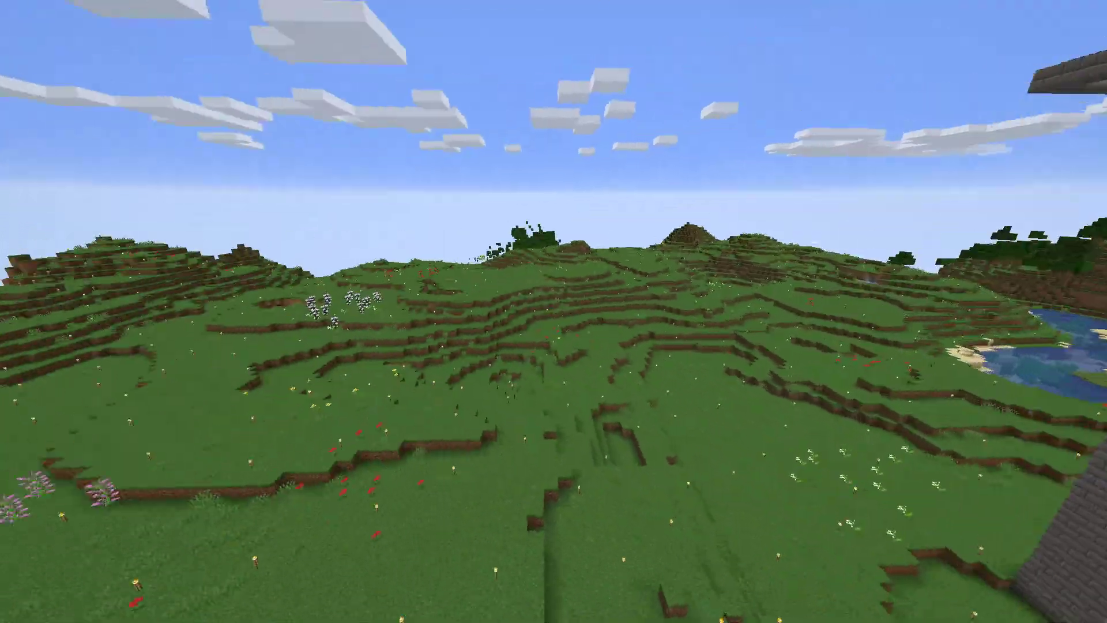
key("w")
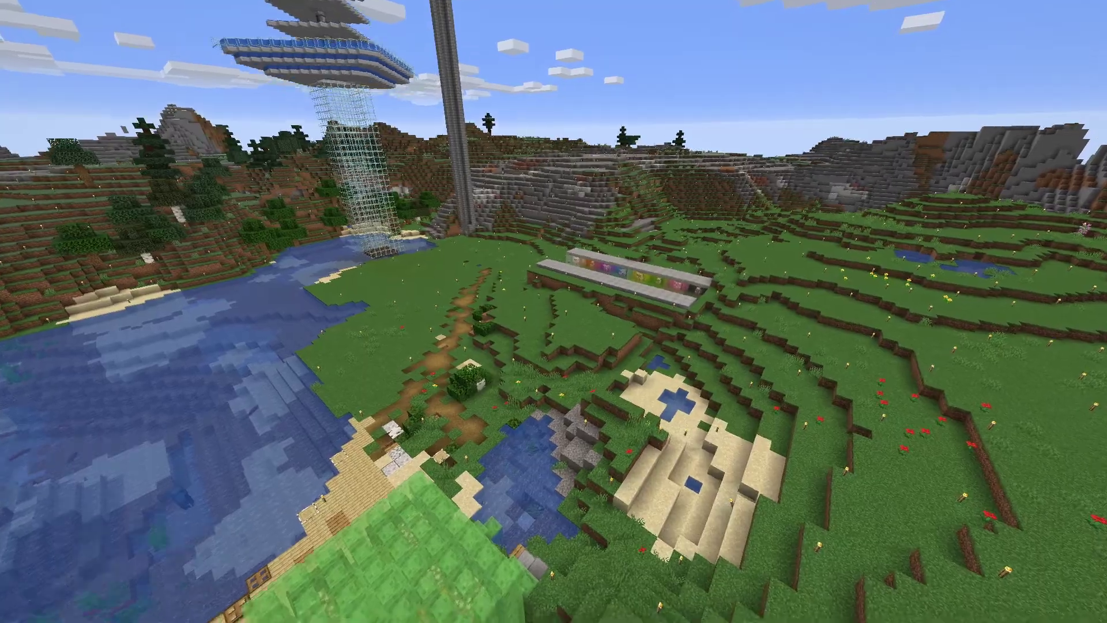